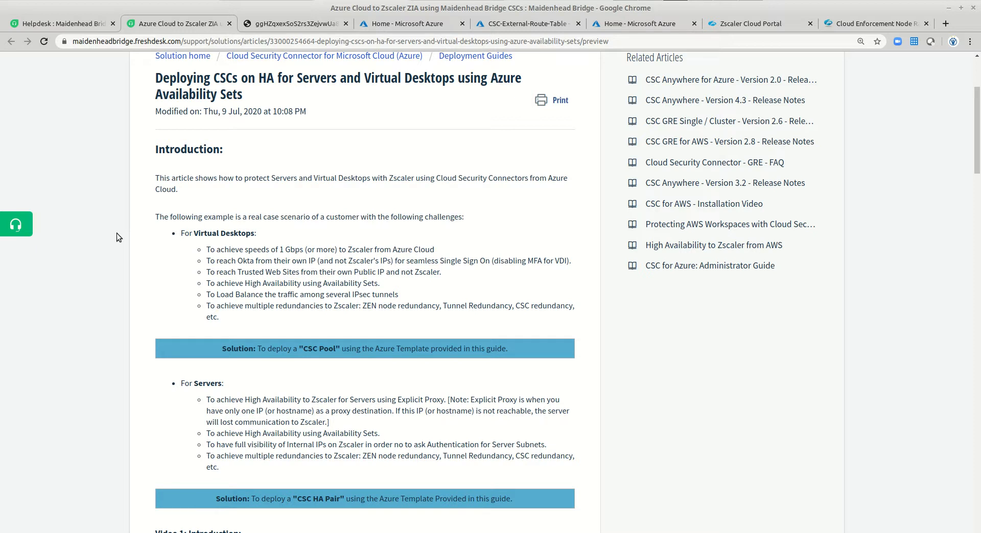
Read through the CSC availability set guide, from its scenarios and prerequisites to Deployment Steps A on CSC deployment and common settings
scroll(118, 238, down, 8)
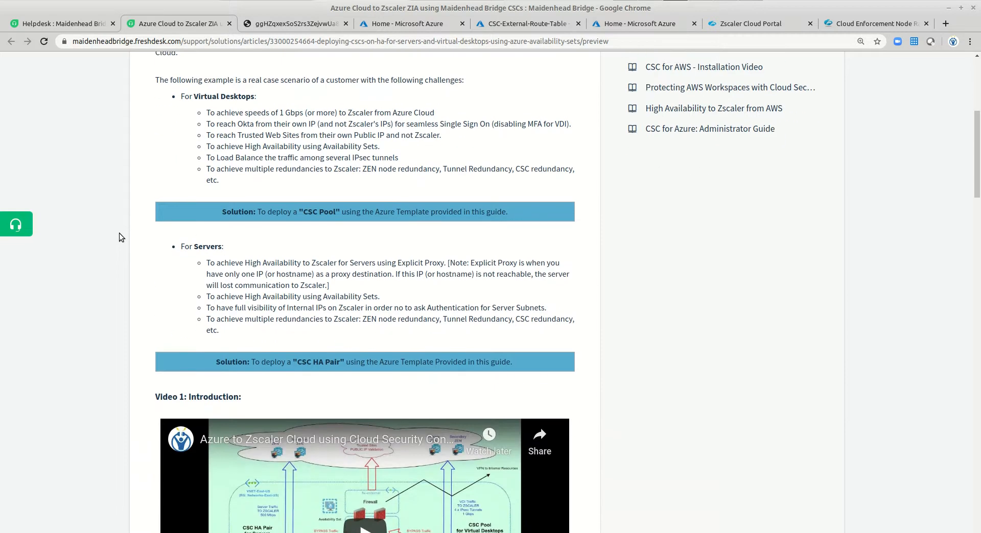
scroll(119, 233, up, 4)
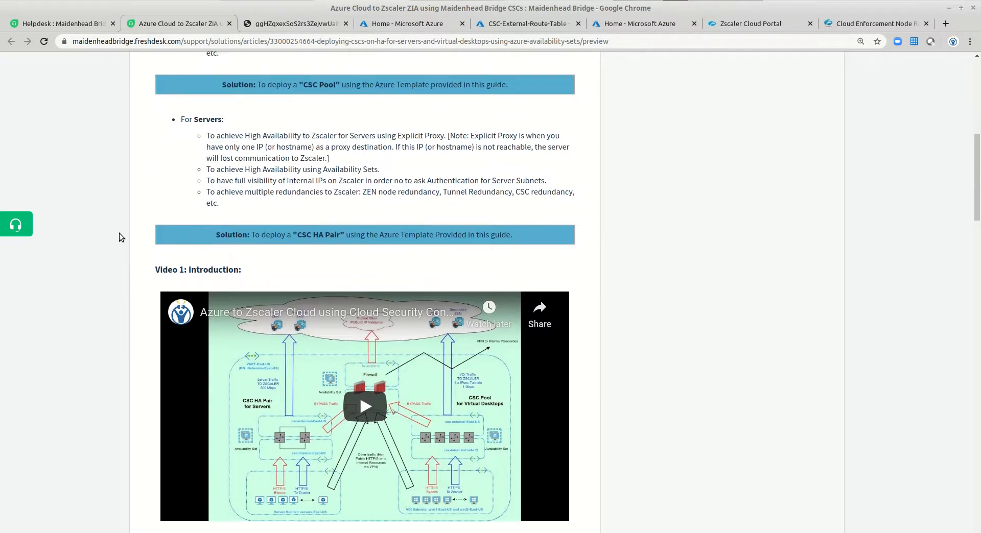
scroll(119, 232, down, 2)
scroll(118, 233, down, 11)
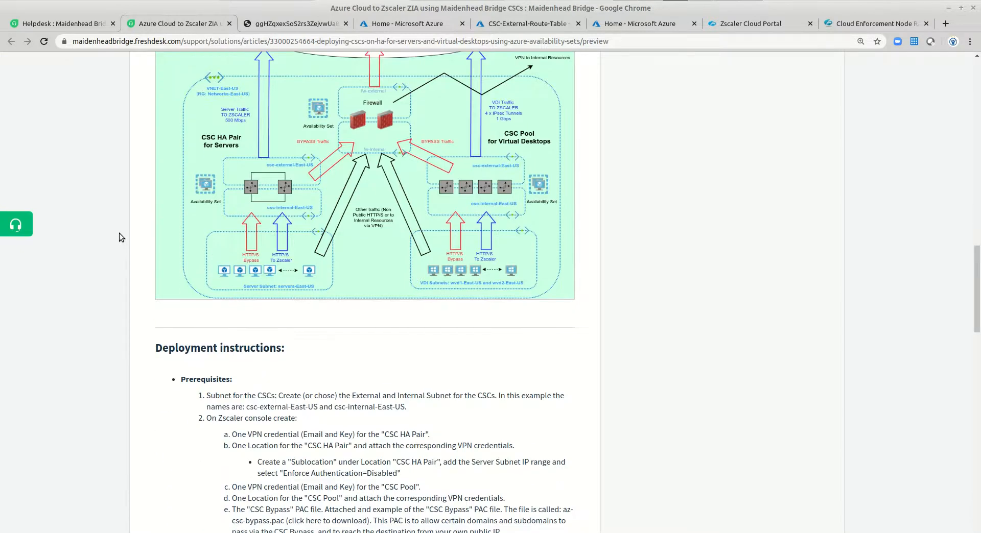
scroll(119, 233, down, 2)
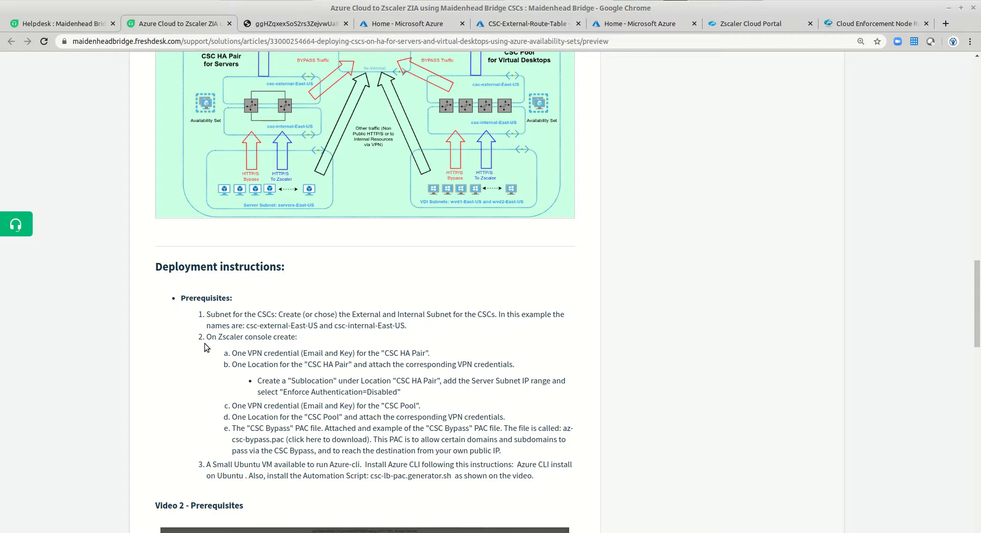
scroll(204, 347, down, 3)
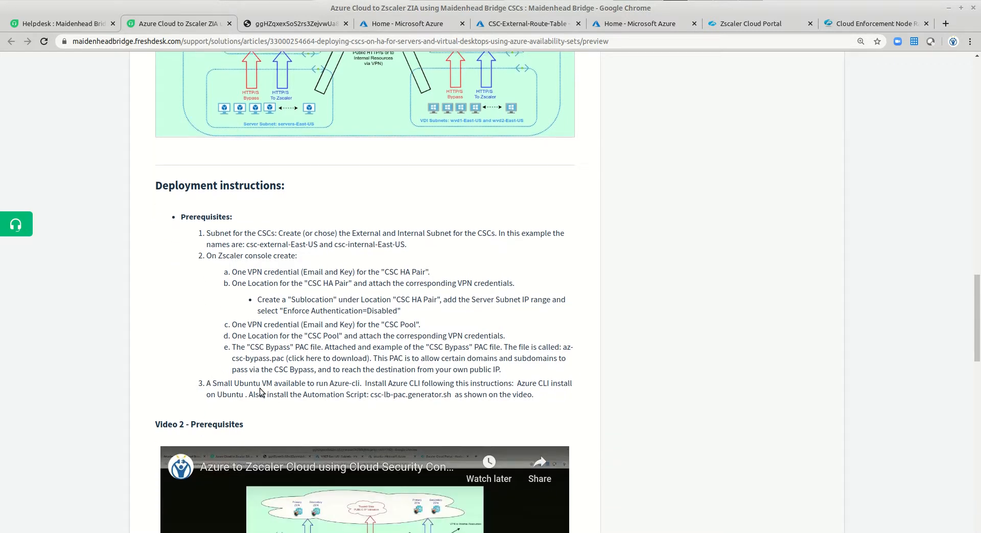
scroll(98, 364, down, 11)
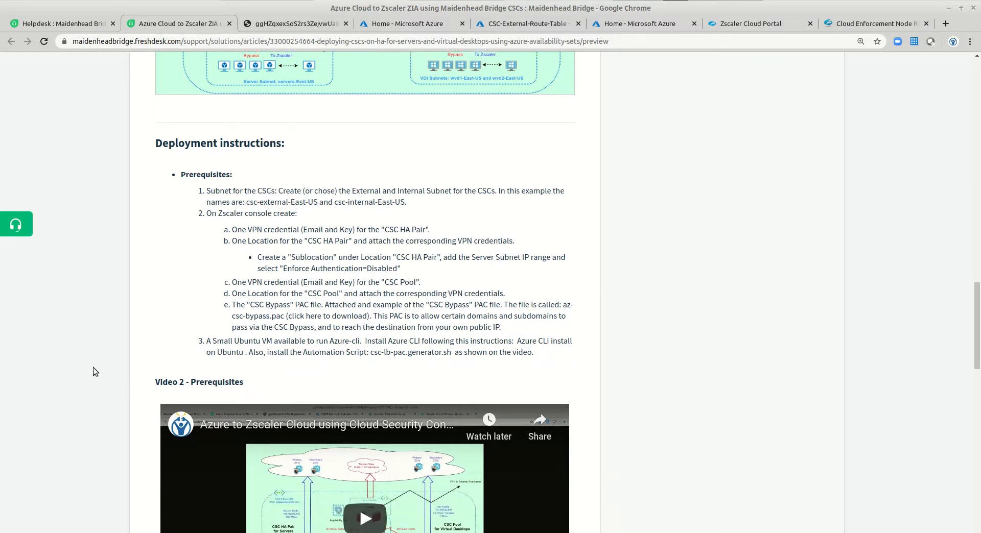
scroll(96, 363, down, 5)
scroll(96, 363, up, 4)
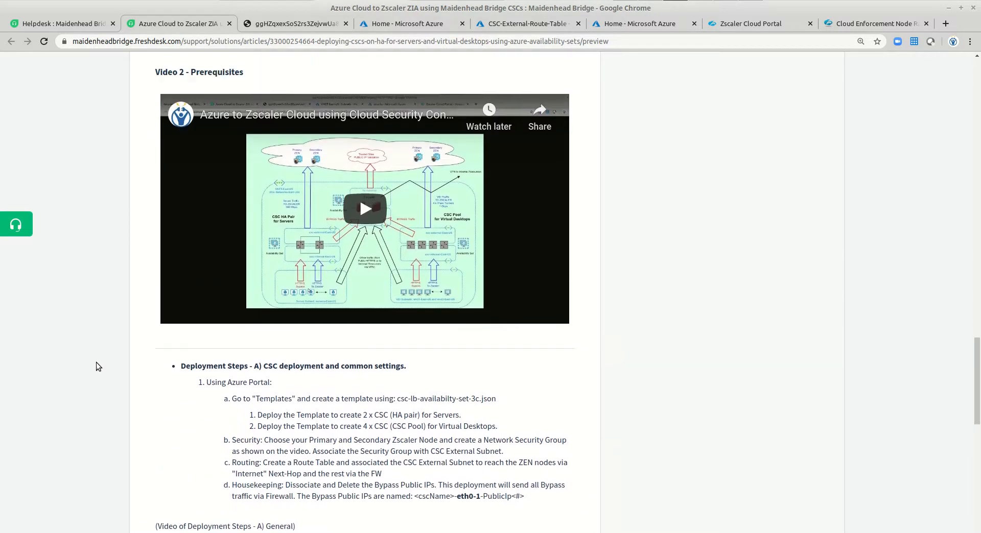
scroll(96, 367, down, 1)
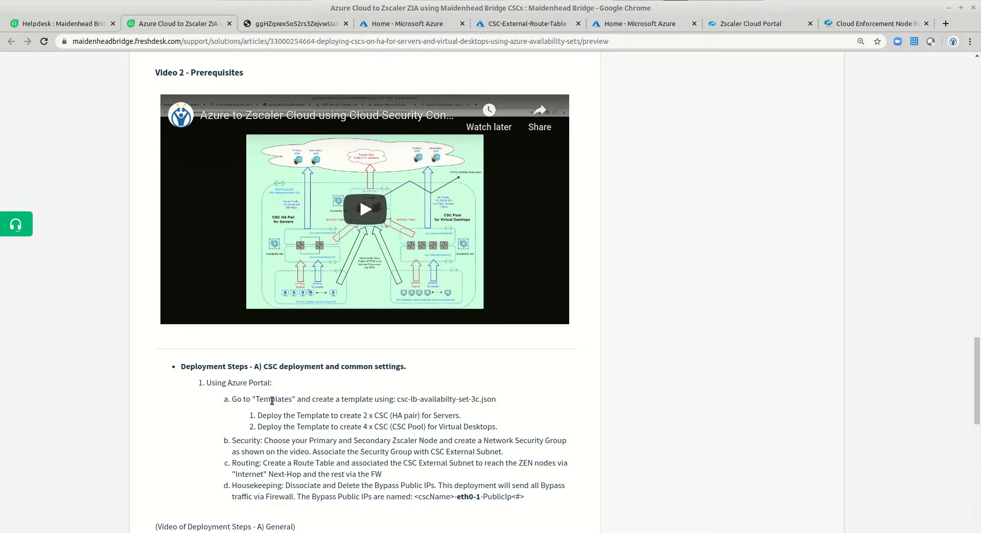
Start a custom template deployment in the Azure portal with a self-built template and clear the default code from its editor
click(633, 23)
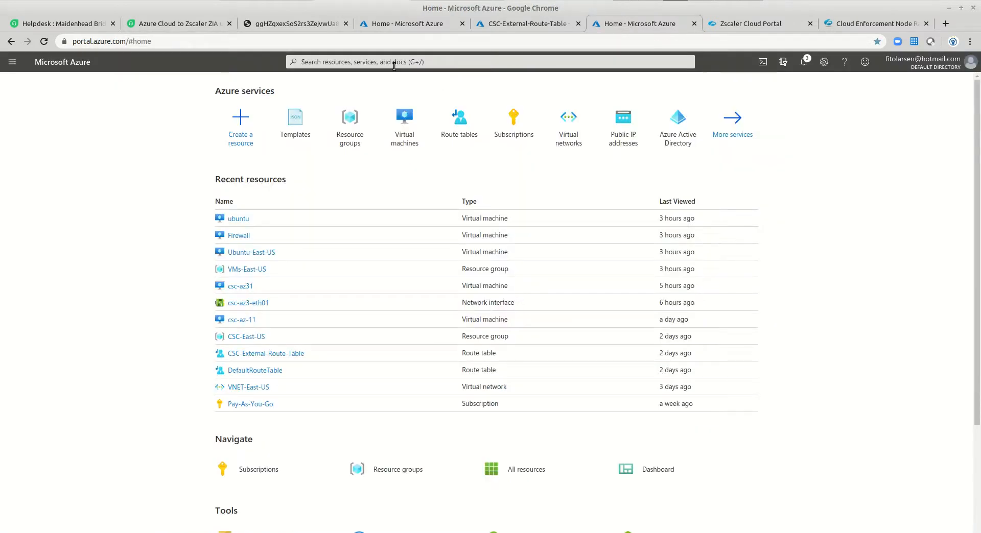
click(394, 61)
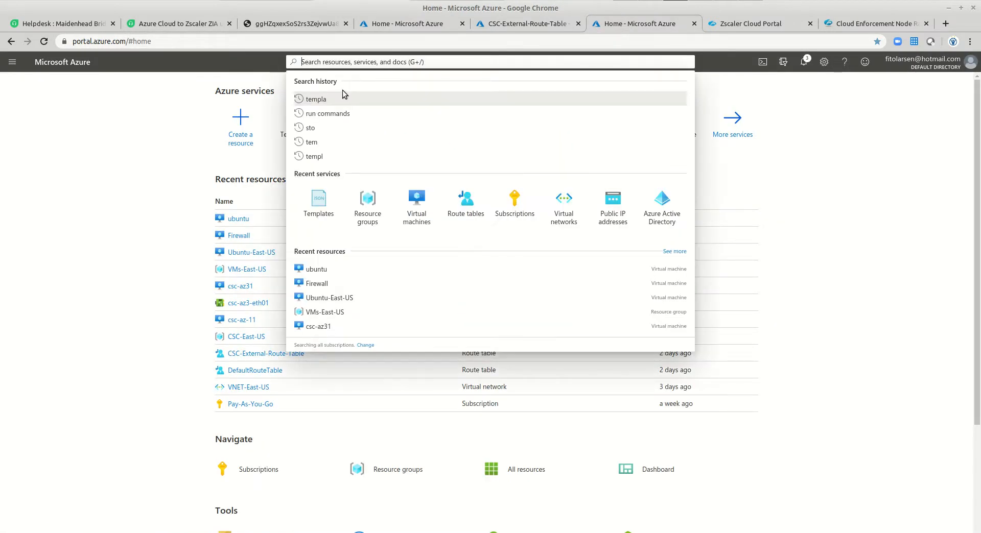
text(temp)
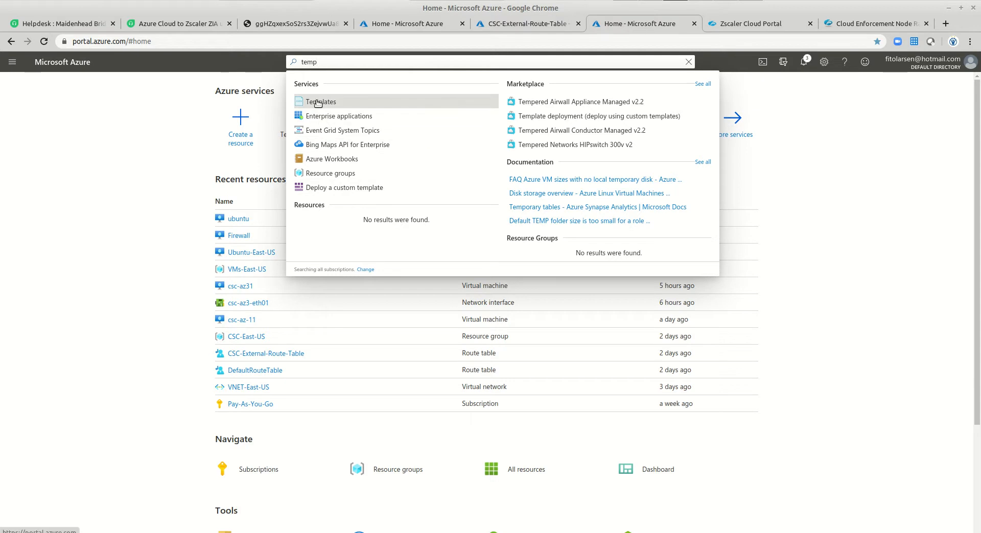
click(349, 188)
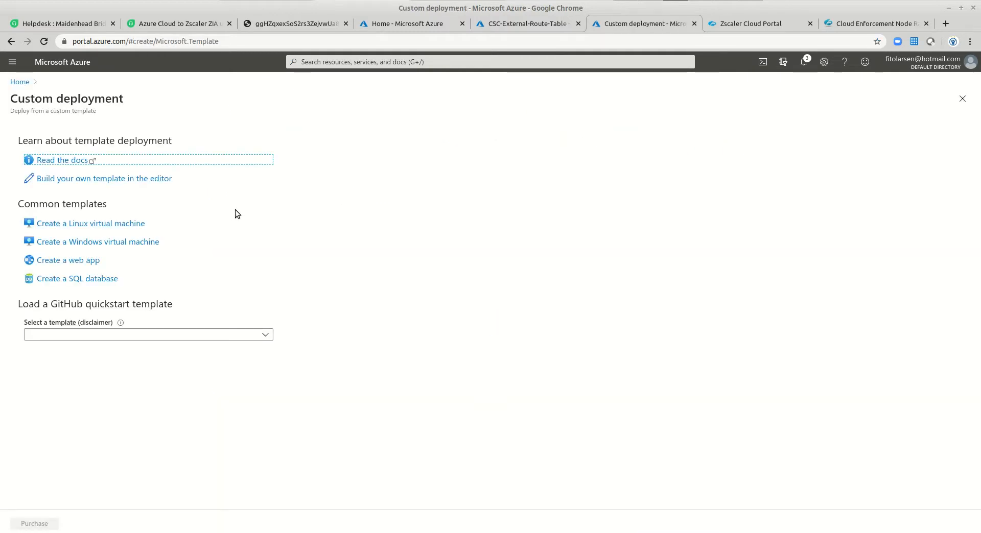
click(103, 179)
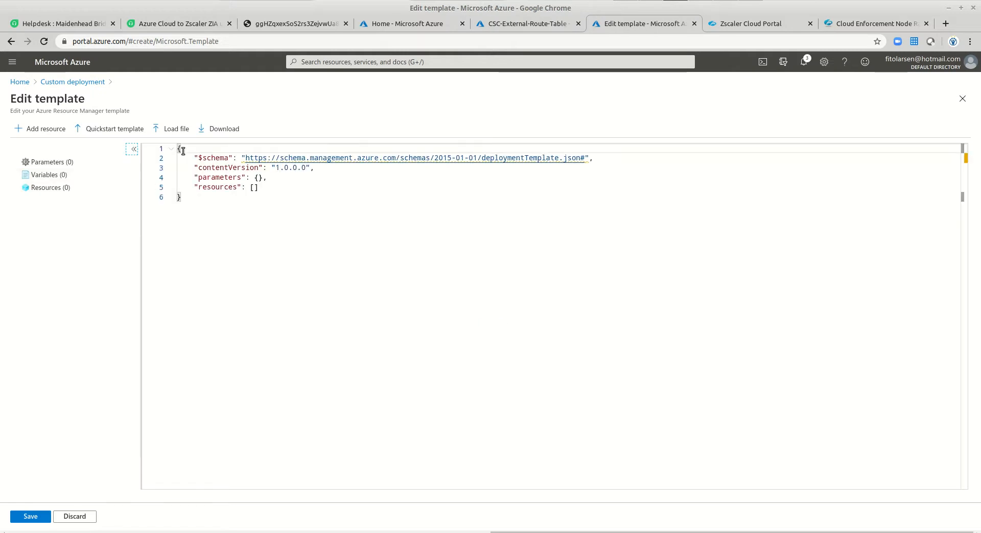
drag(178, 150, 212, 210)
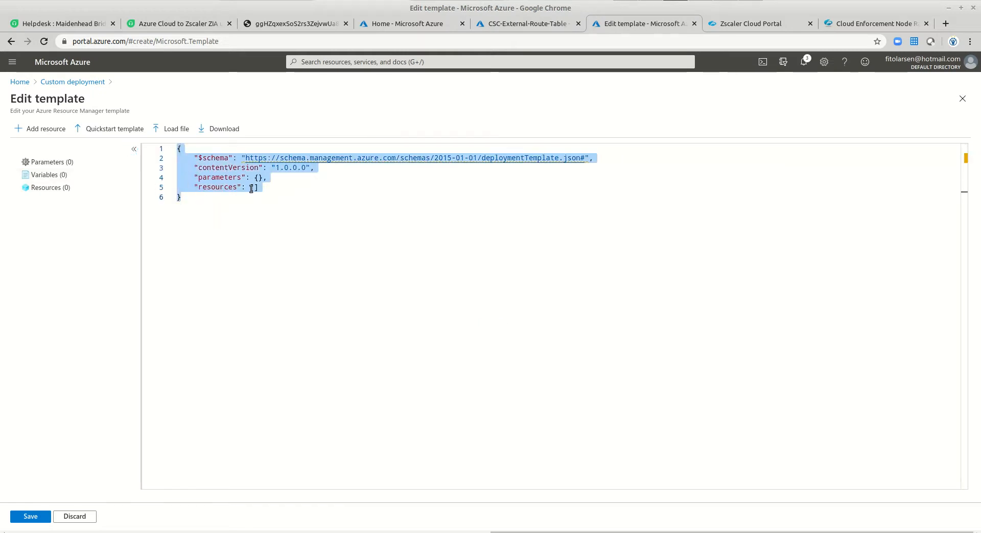
key(BackSpace)
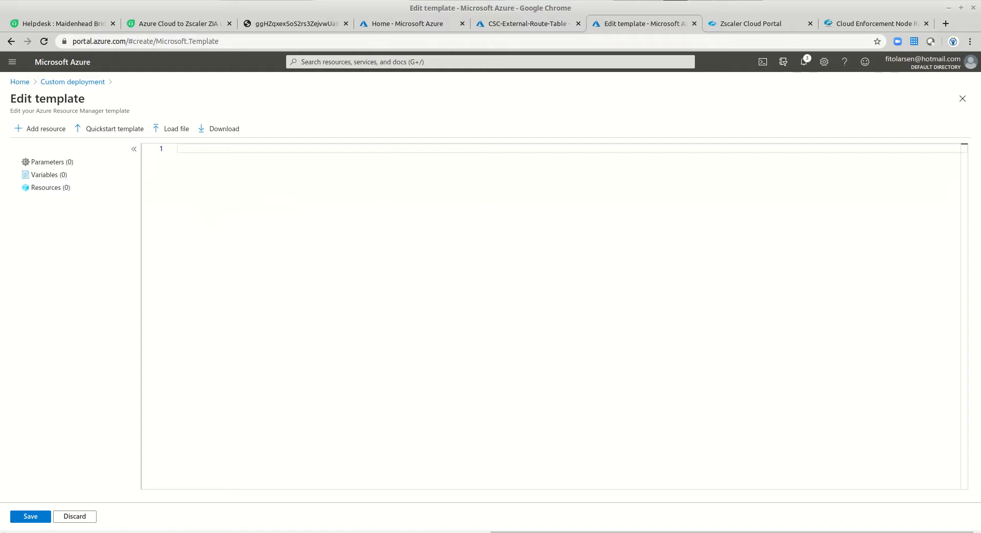
Download the attachment csc-lb-availabilty-set-3c.json from the Maidenhead Bridge deployment guide to the Desktop
click(213, 26)
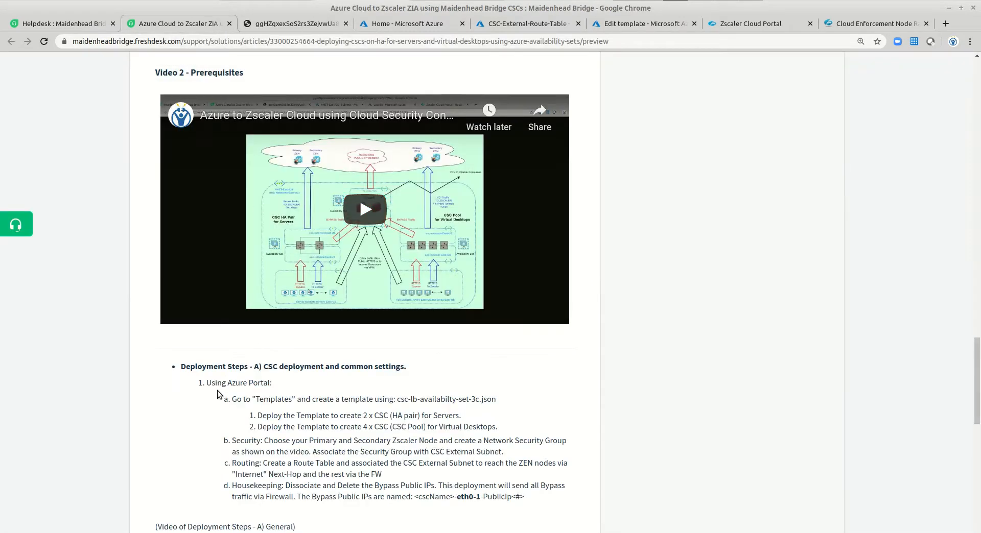
scroll(219, 392, down, 15)
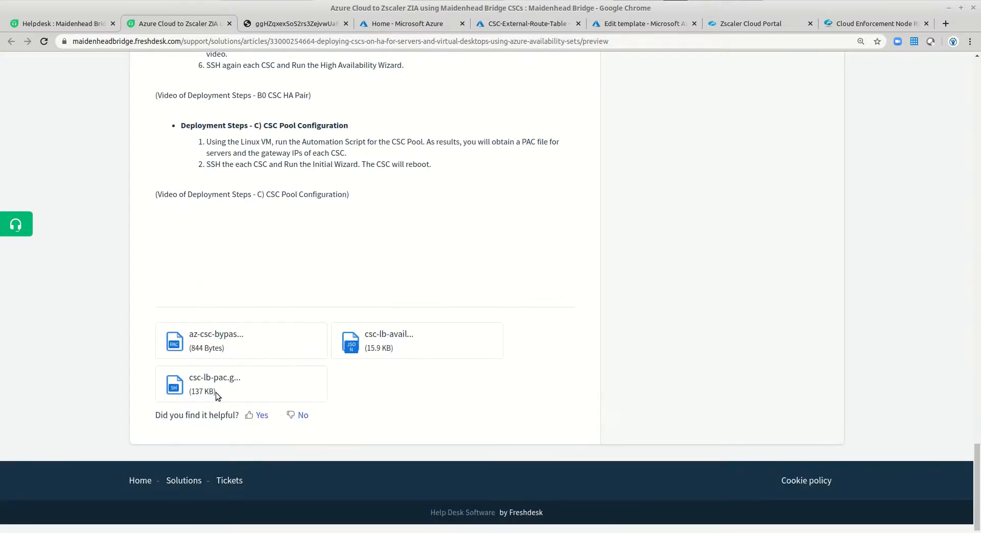
click(389, 335)
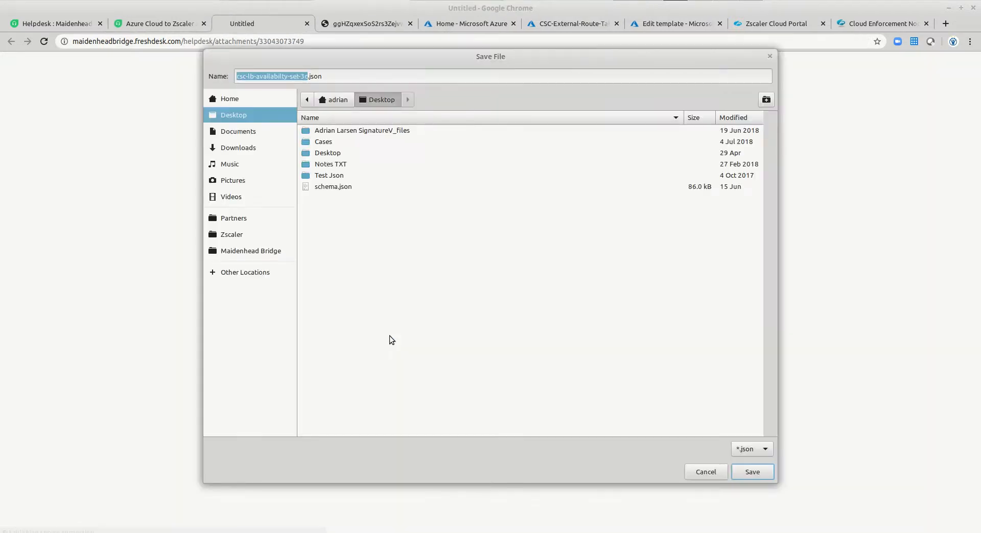
click(761, 471)
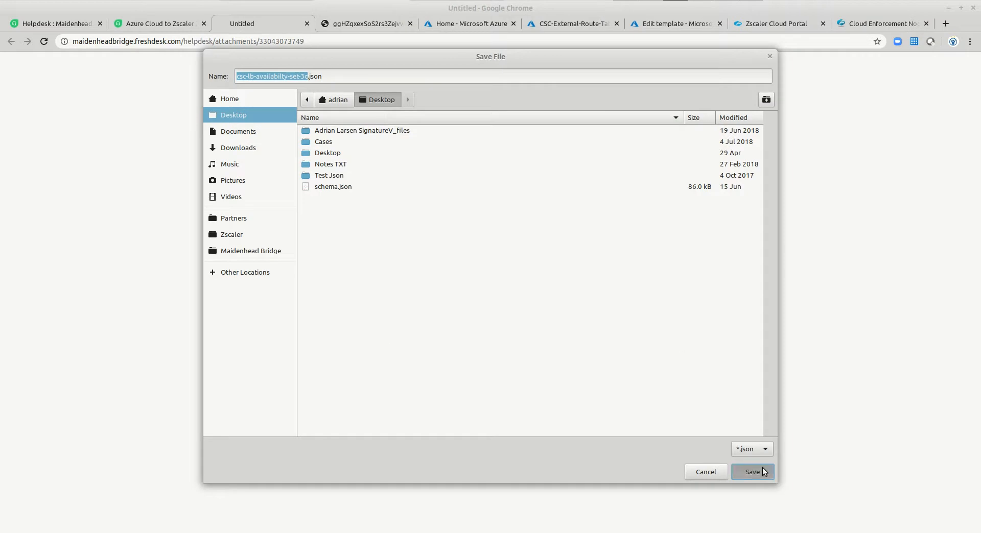
Copy the full contents of csc-lb-availabilty-set-3c.json from the text editor into the empty Azure template and save the template
click(93, 527)
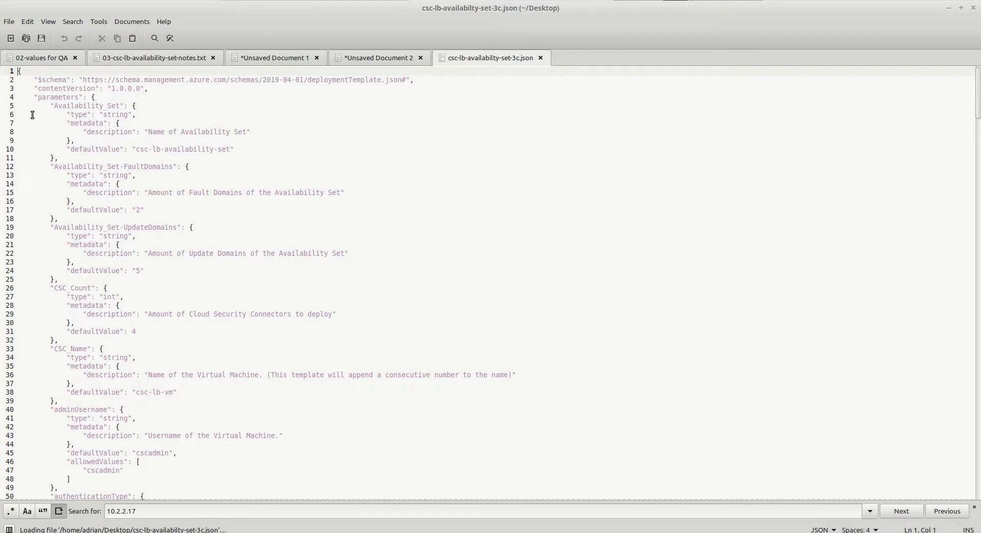
key(ctrl+a)
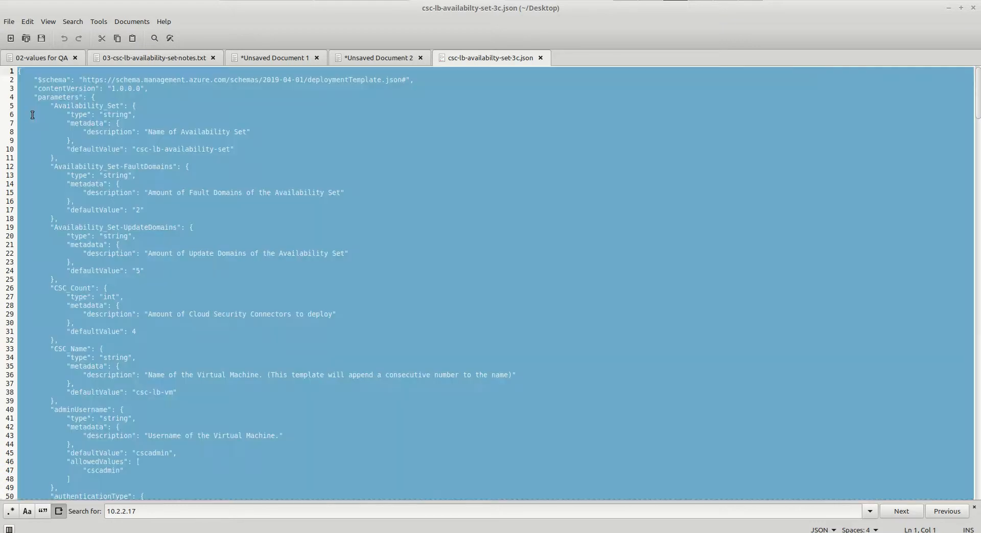
key(alt+Tab)
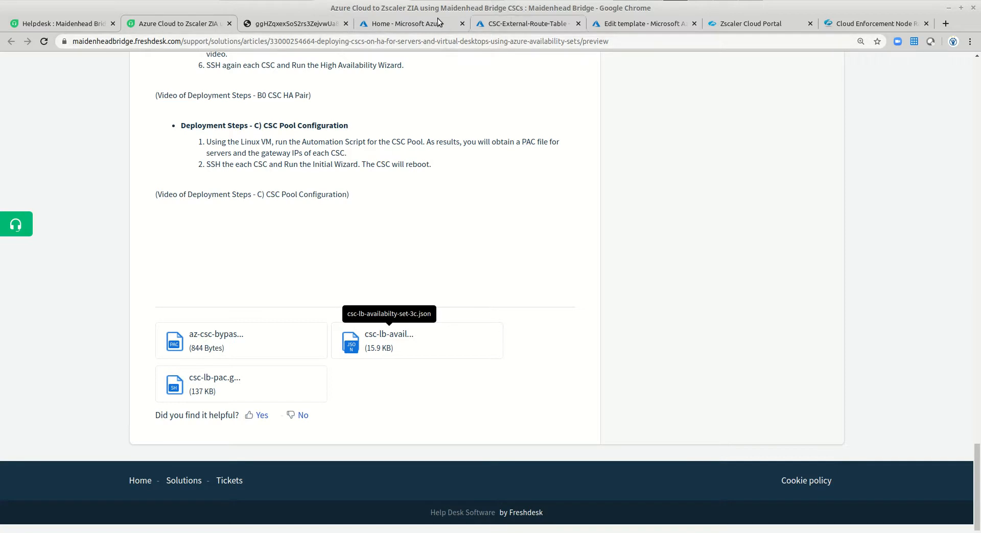
click(613, 24)
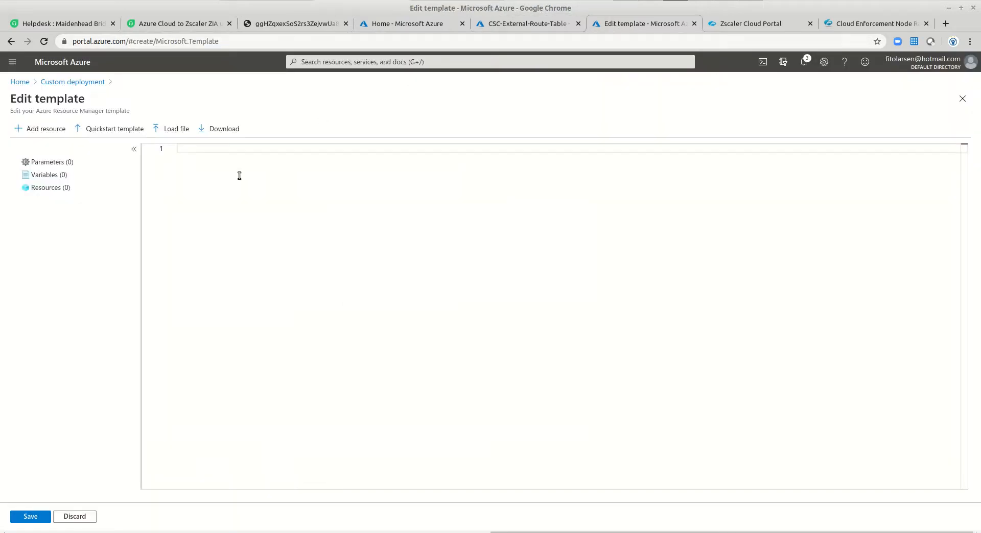
key(ctrl+v)
scroll(344, 265, up, 3)
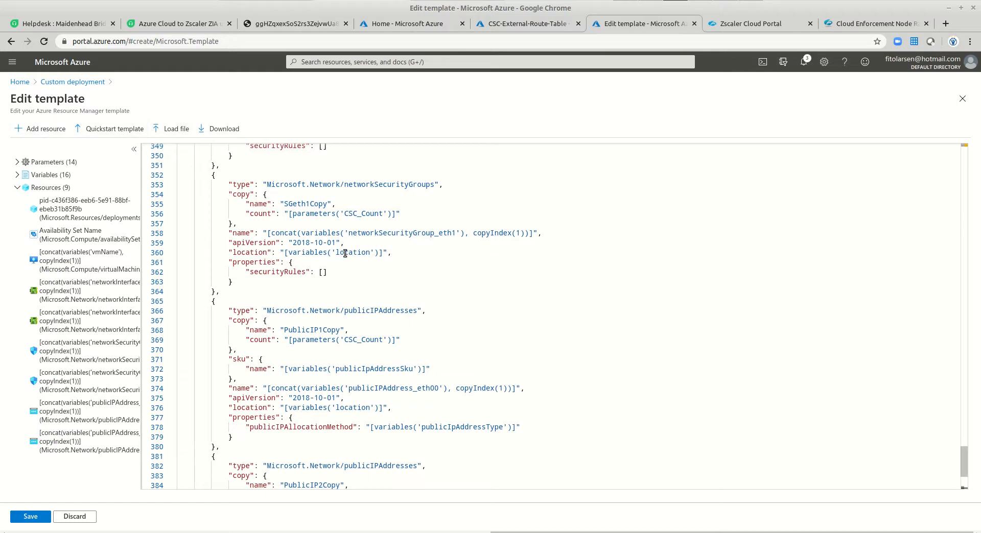
scroll(346, 254, up, 20)
scroll(345, 253, up, 20)
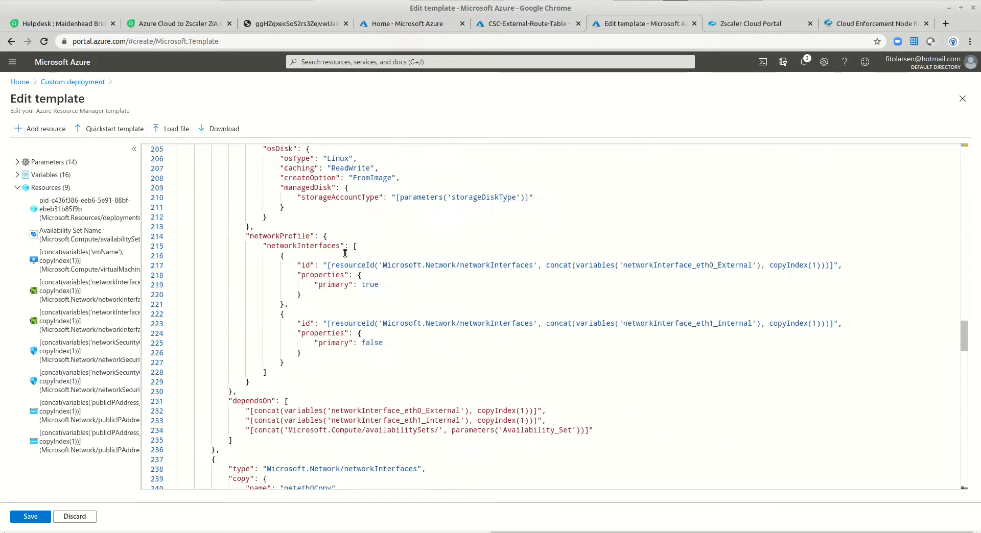
scroll(345, 253, up, 10)
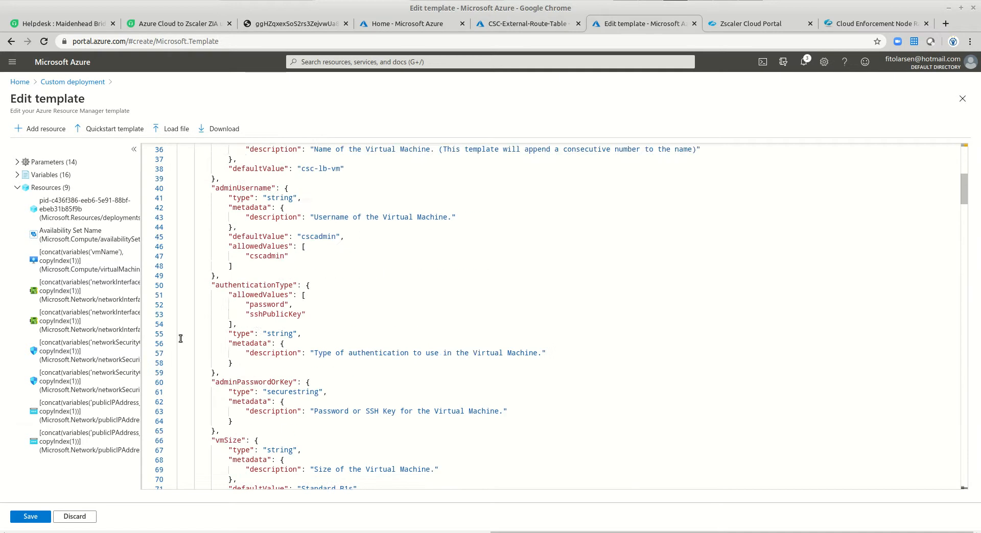
click(41, 517)
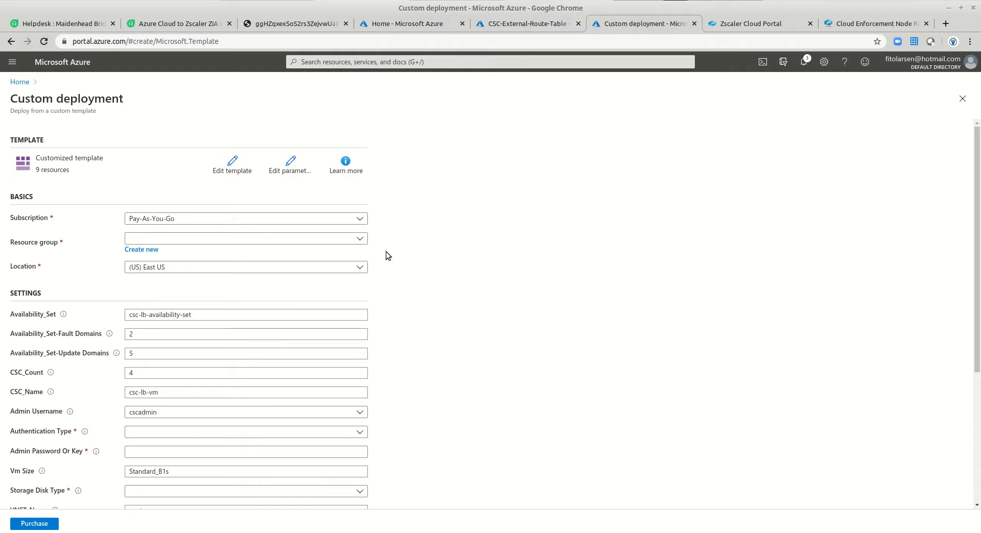
Assign the custom deployment to the existing resource group CSC-East-US
click(360, 240)
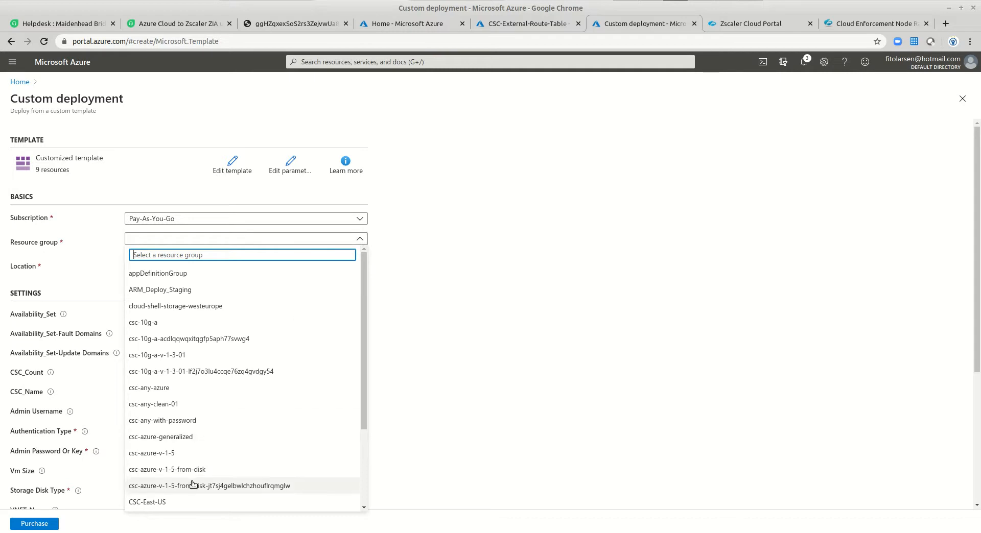
click(214, 503)
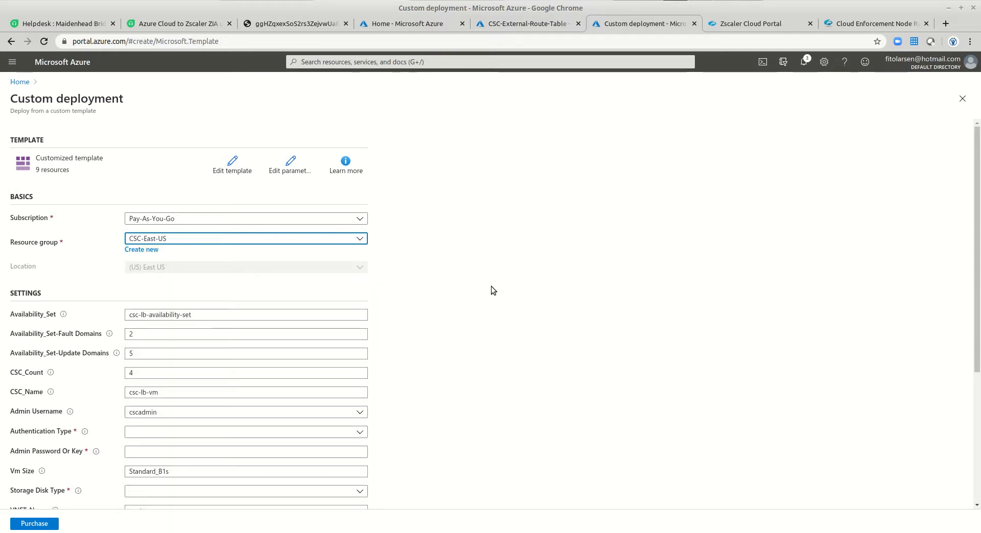
click(207, 316)
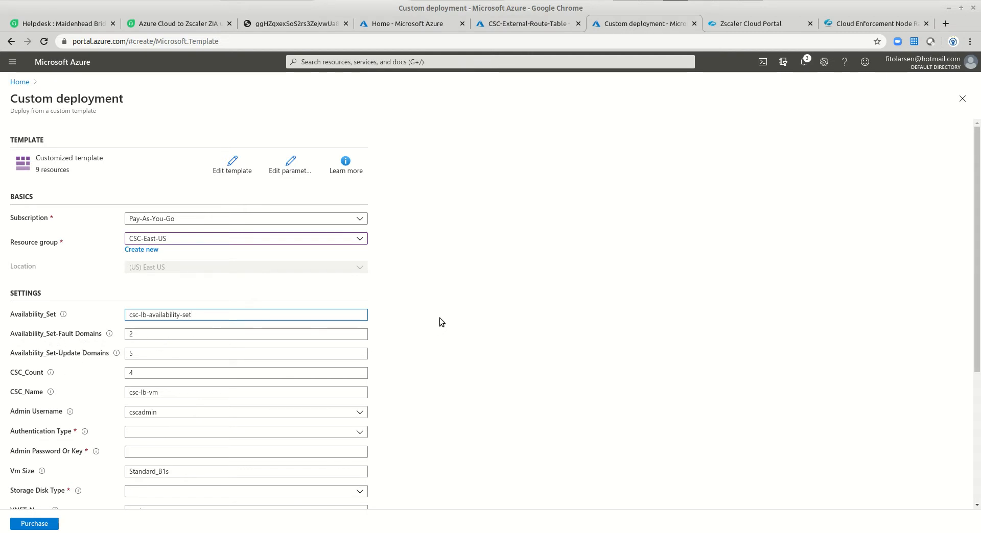
Set the deployment's CSC_Name to csc-as
scroll(439, 321, down, 3)
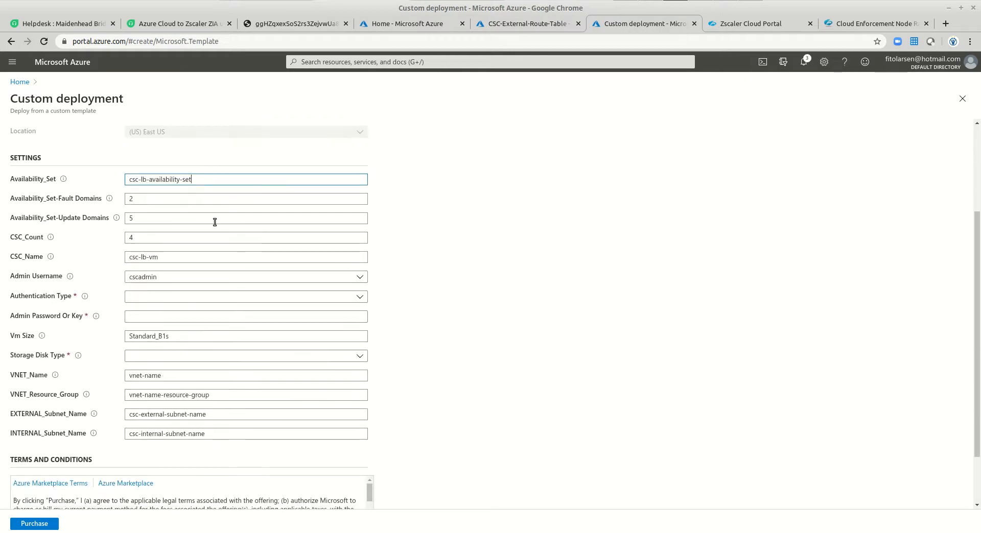
click(175, 258)
key(BackSpace)
key(BackSpace)
key(BackSpace)
key(BackSpace)
key(BackSpace)
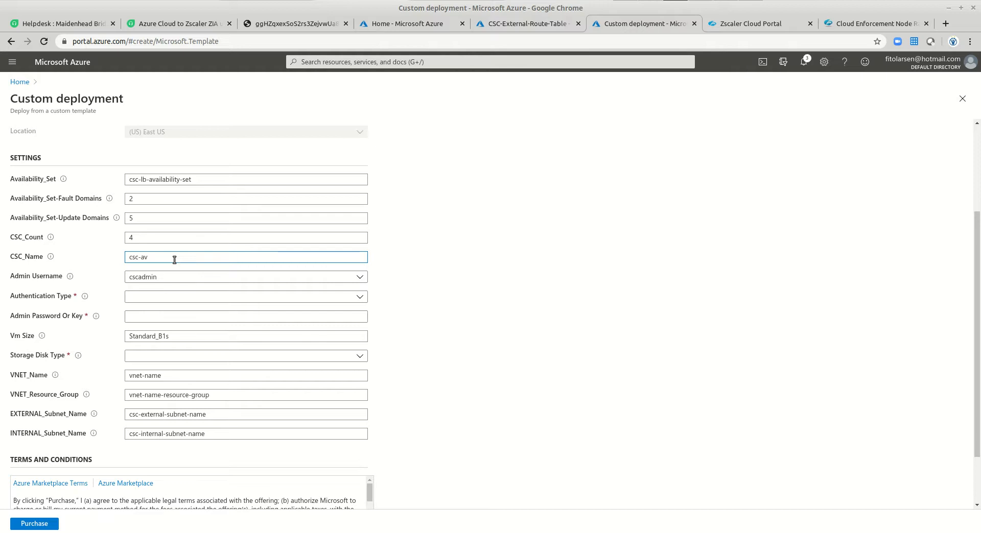
text(s)
Keep cscadmin as the deployment's admin username and set the authentication type to sshPublicKey
click(156, 284)
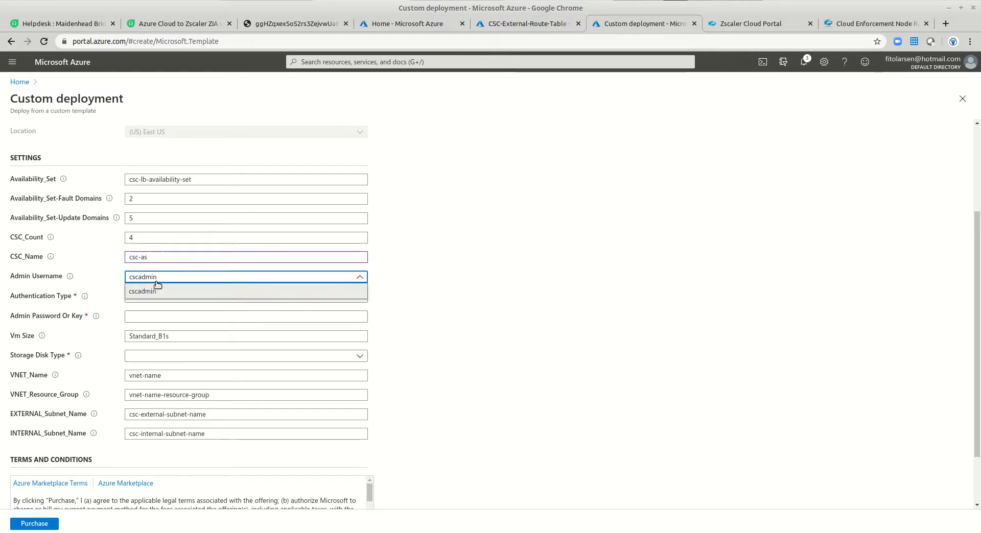
click(154, 296)
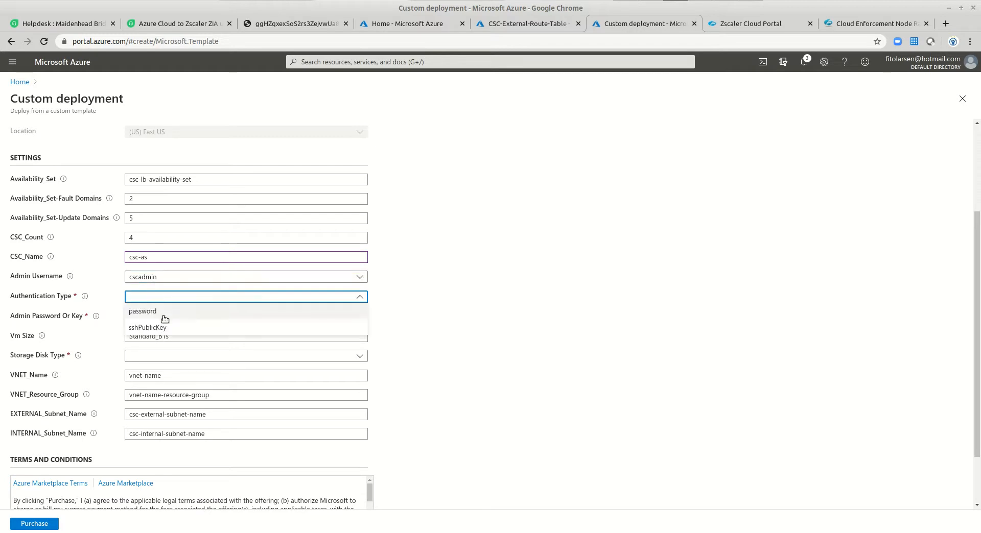
click(165, 331)
Copy the SSH public key from 03-csc-lb-availability-set-notes.txt in the text editor into the deployment's Admin Password Or Key field
click(162, 318)
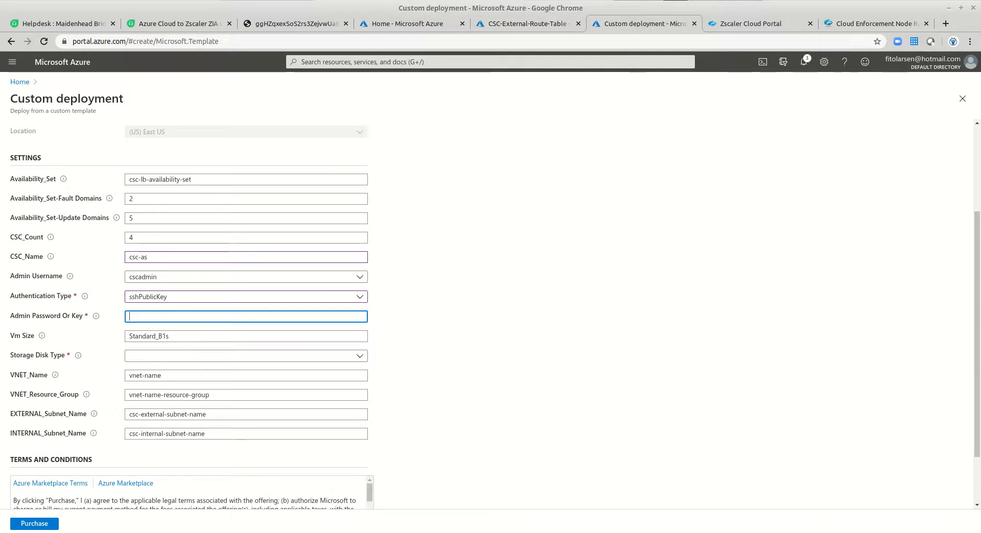
click(457, 1)
click(121, 53)
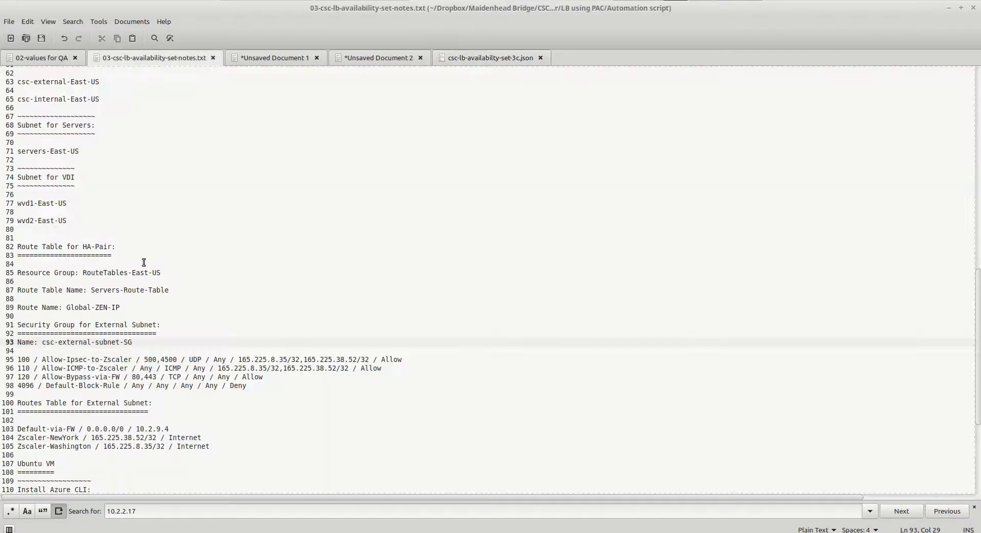
scroll(43, 360, up, 7)
triple_click(18, 109)
key(shift+Left)
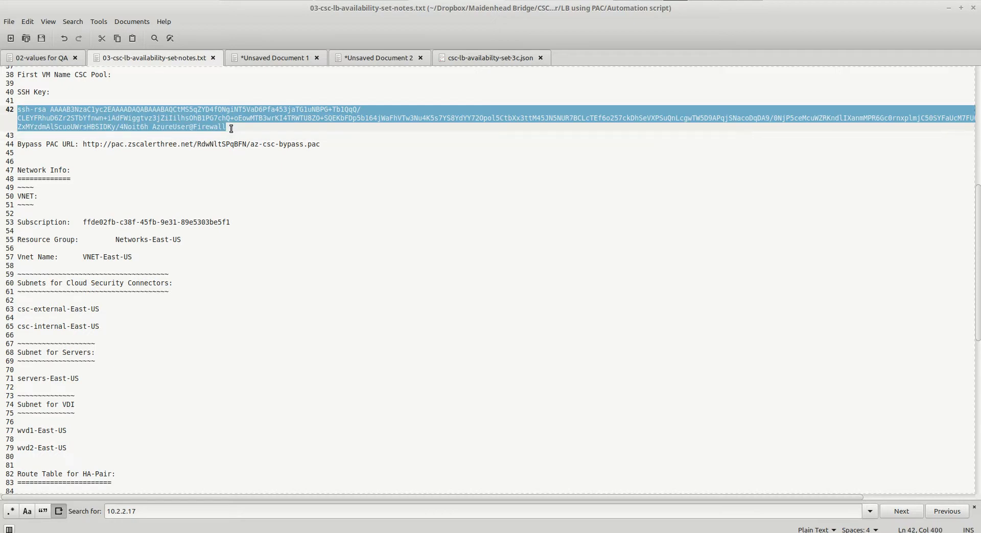
right_click(217, 117)
click(252, 167)
key(alt+Tab)
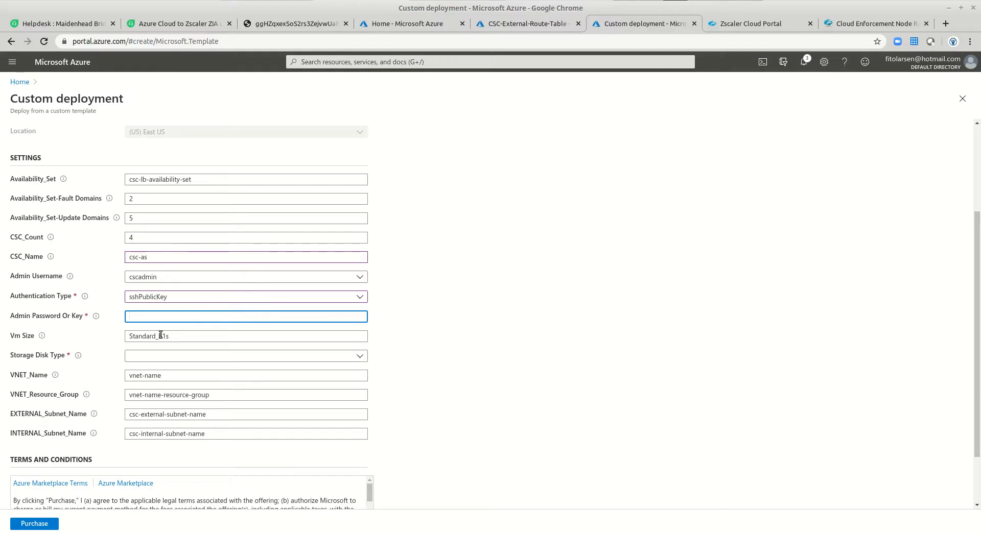
click(148, 320)
right_click(148, 319)
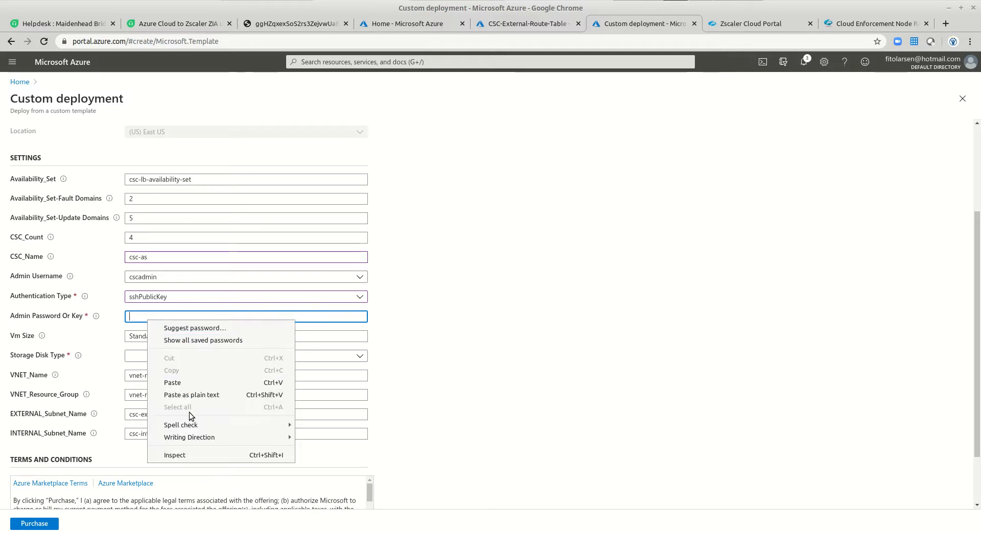
click(189, 388)
Set the deployment's CSC_Count to 2 and its CSC_Name to csc-ha-pair
click(149, 238)
key(BackSpace)
text(2)
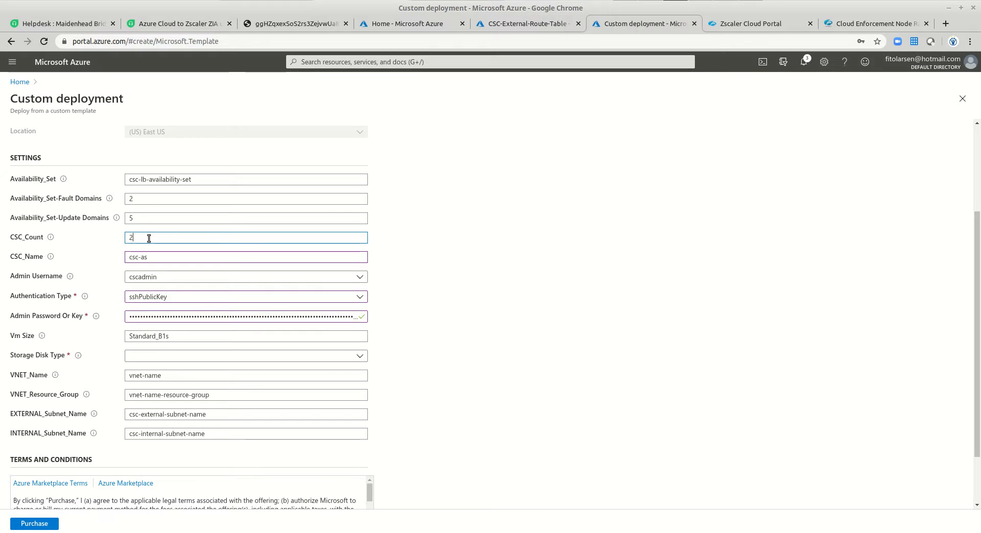
click(440, 243)
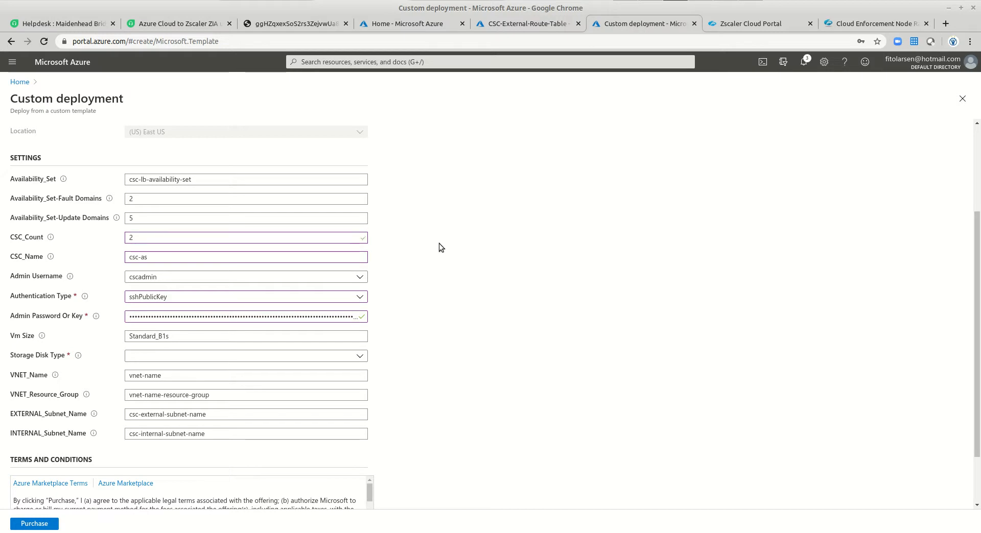
click(177, 259)
key(BackSpace)
key(BackSpace)
text(ha-pair)
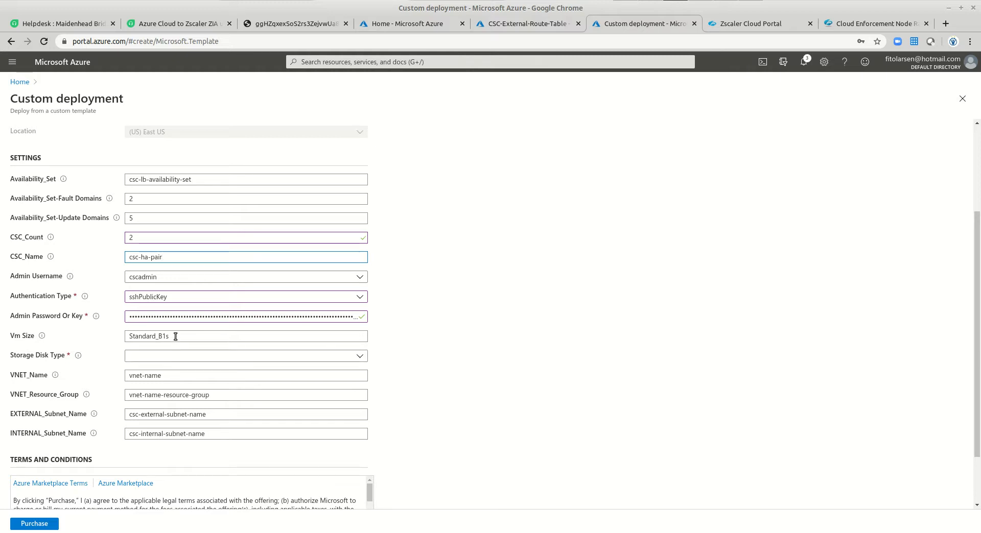
Set the deployment's Storage Disk Type to Standard_LRS
click(181, 358)
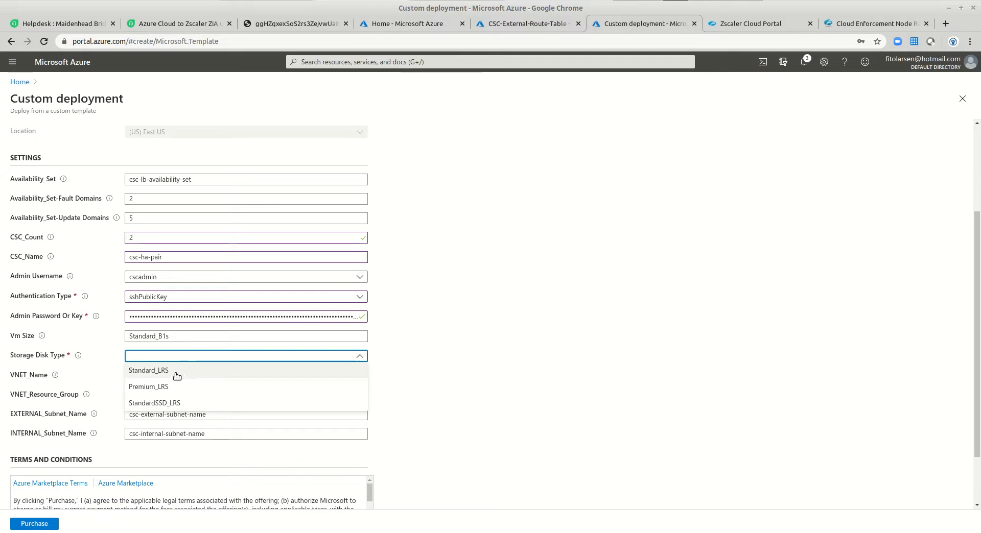
click(176, 371)
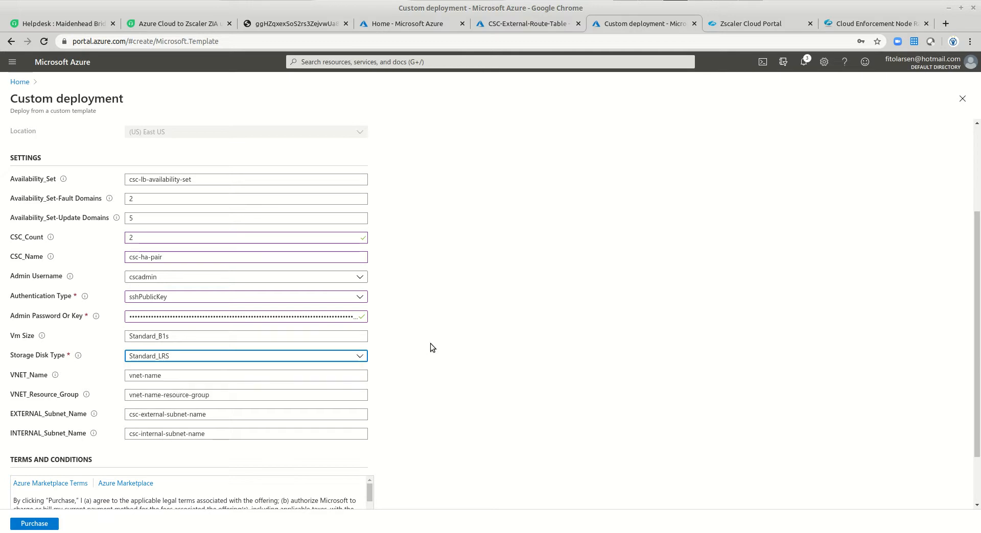
scroll(430, 343, down, 3)
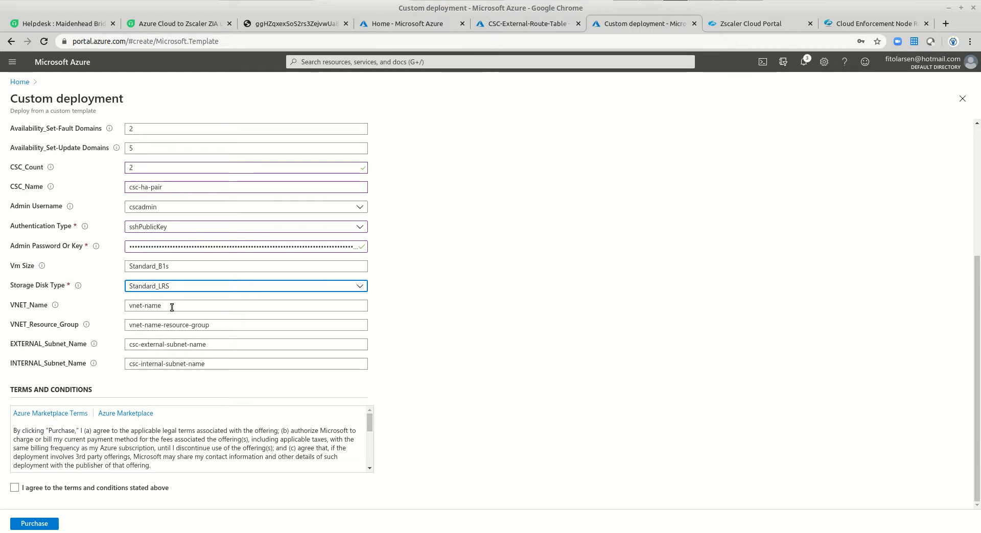
Check the network diagram, and open the VNET-East-US virtual network from the recent resources on the Azure home page
click(277, 17)
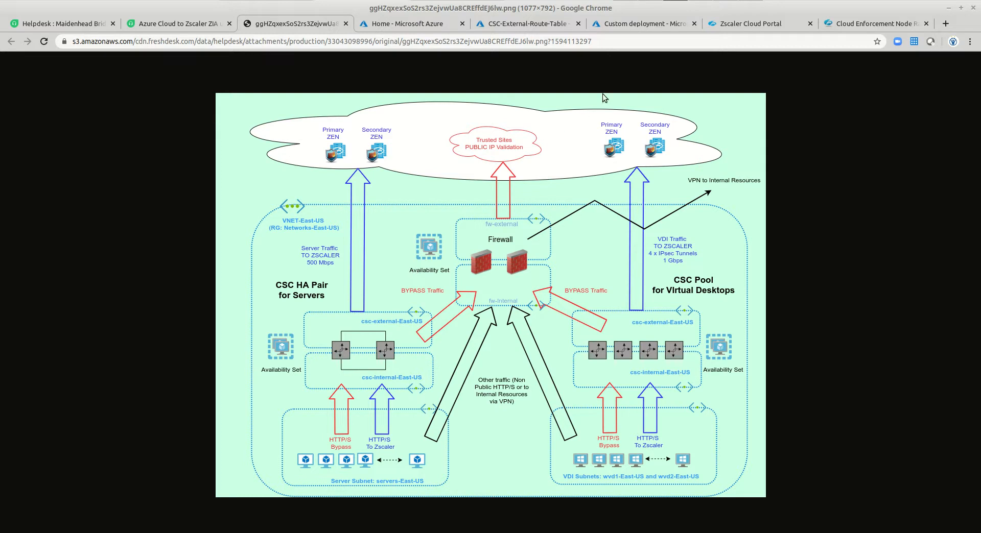
click(518, 26)
click(397, 24)
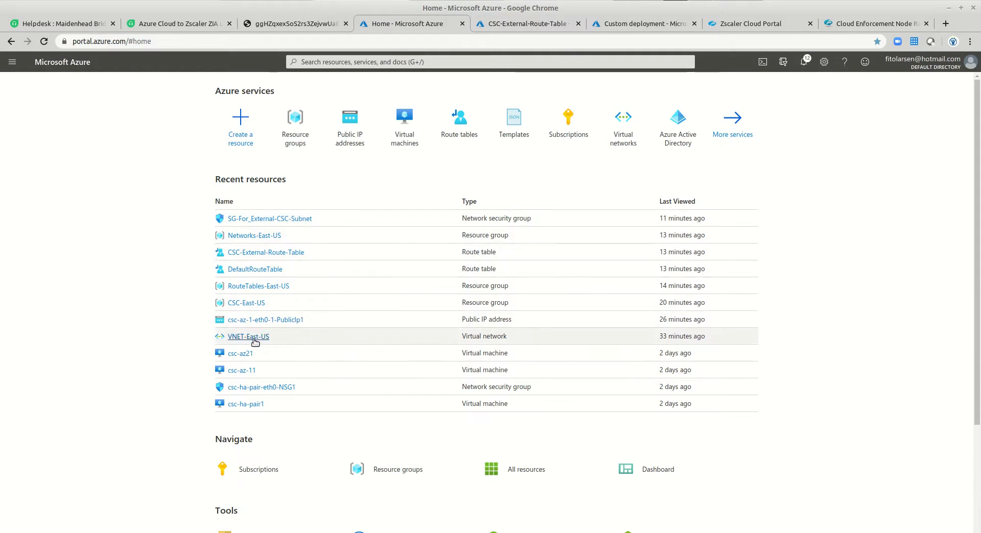
click(252, 337)
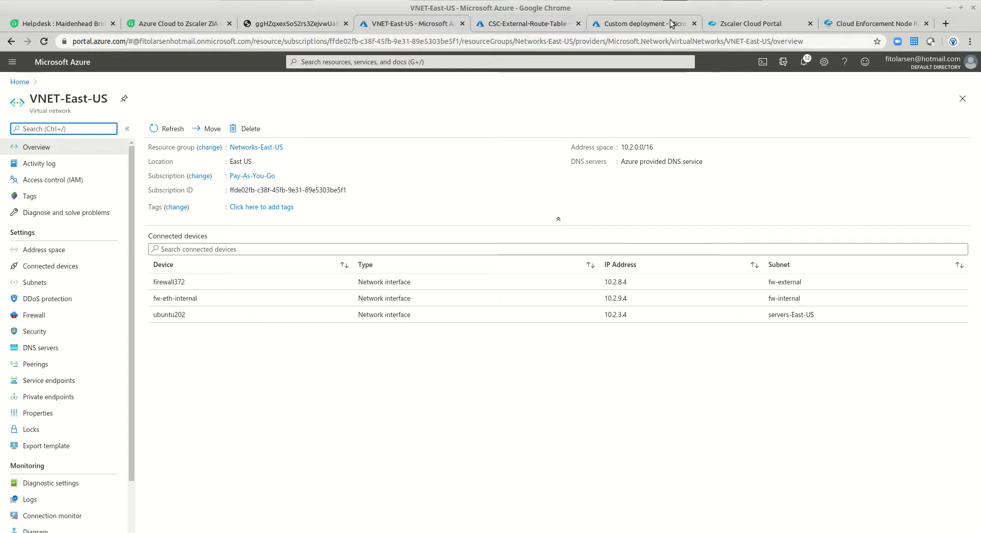
Copy the virtual network's name, VNET-East-US, from its overview into the custom deployment's VNET_Name
click(645, 24)
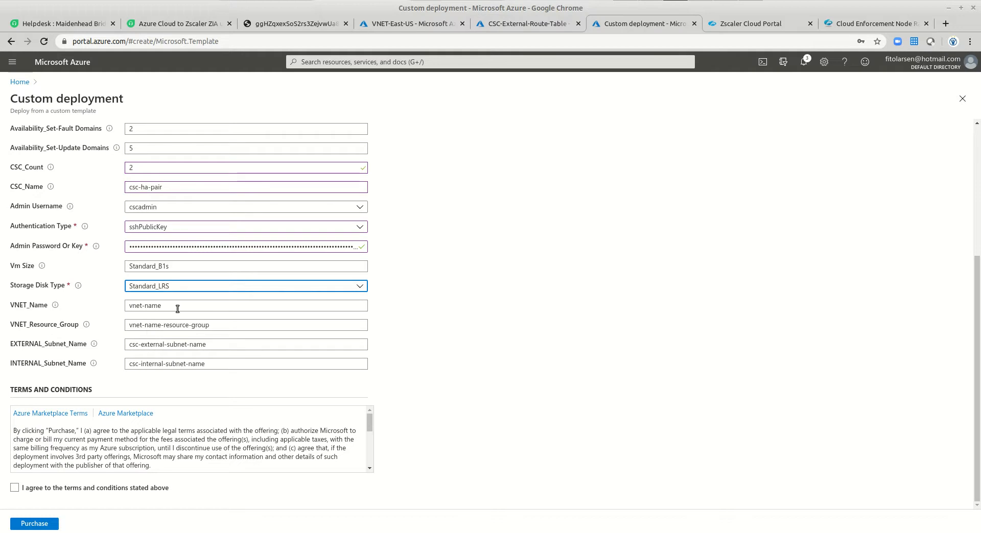
click(411, 23)
drag(33, 99, 101, 102)
right_click(102, 102)
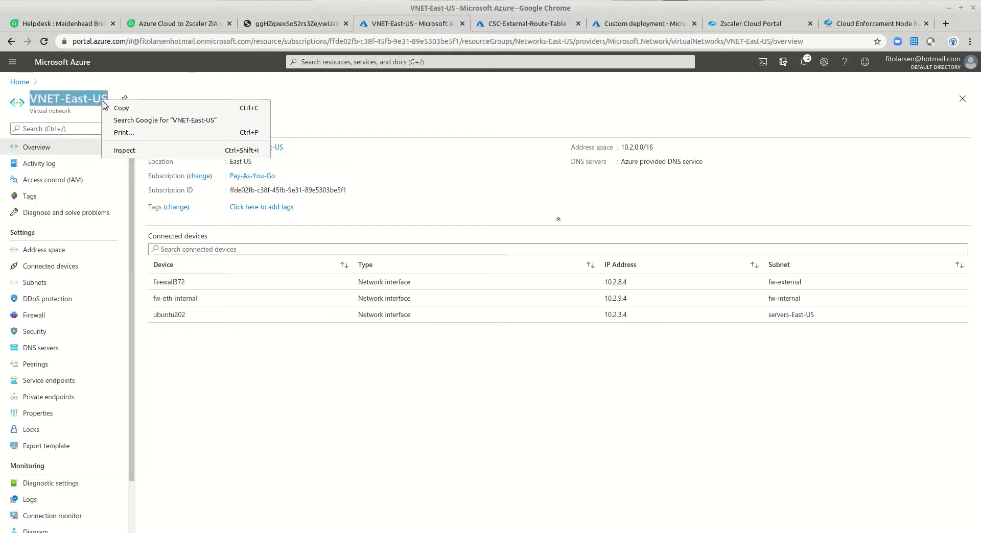
click(121, 108)
click(645, 24)
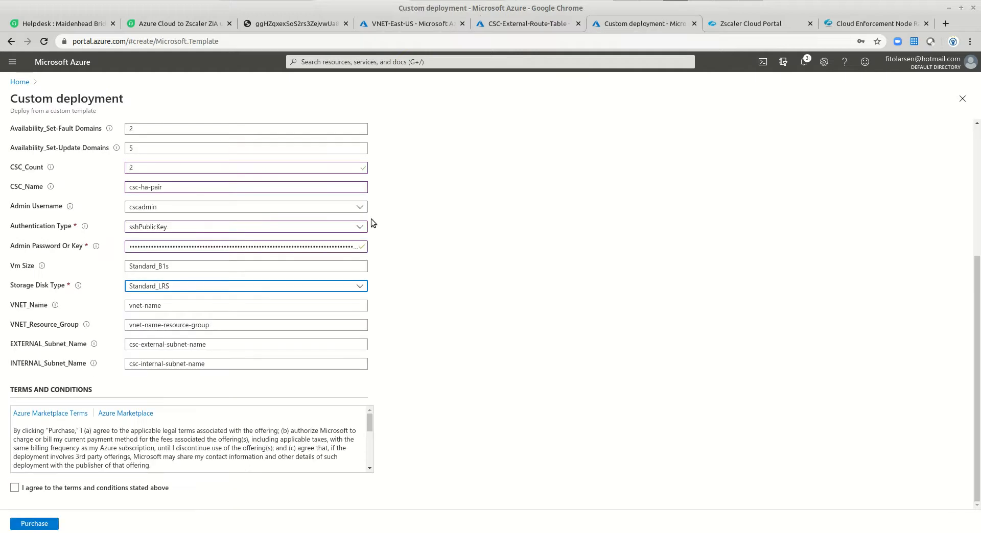
triple_click(171, 306)
key(ctrl+v)
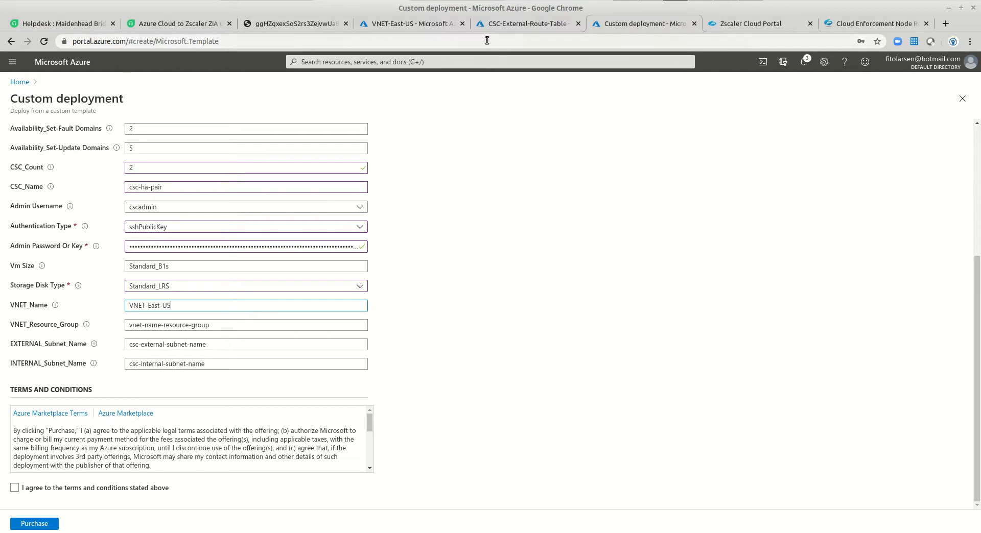
Copy the virtual network's resource group name, Networks-East-US, into the custom deployment's VNET_Resource_Group
click(396, 26)
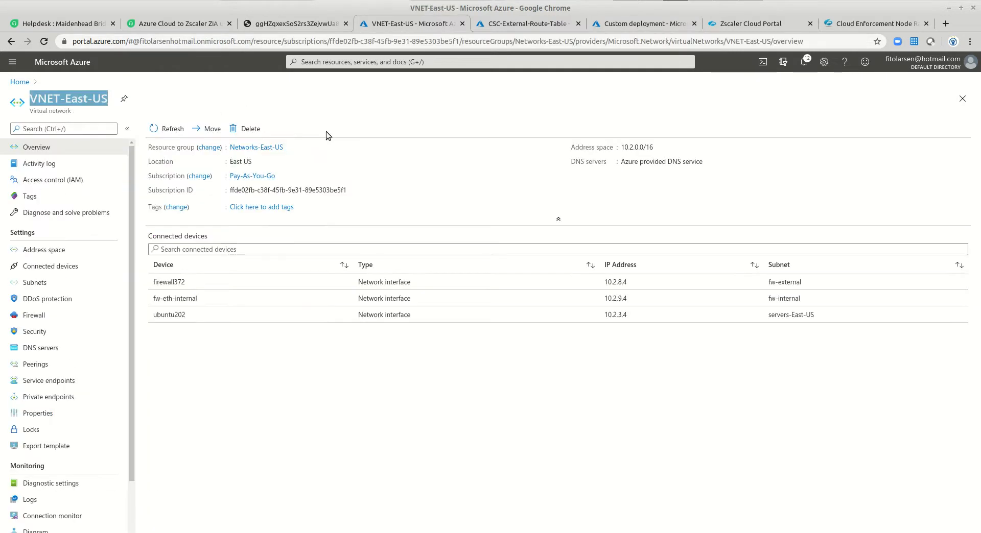
click(289, 147)
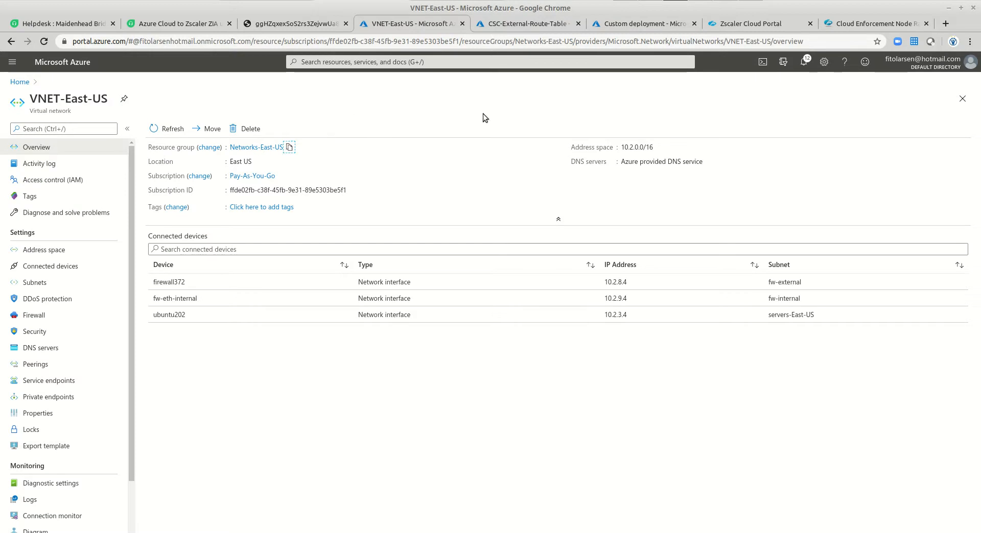
click(643, 27)
click(210, 325)
key(ctrl+a)
key(ctrl+v)
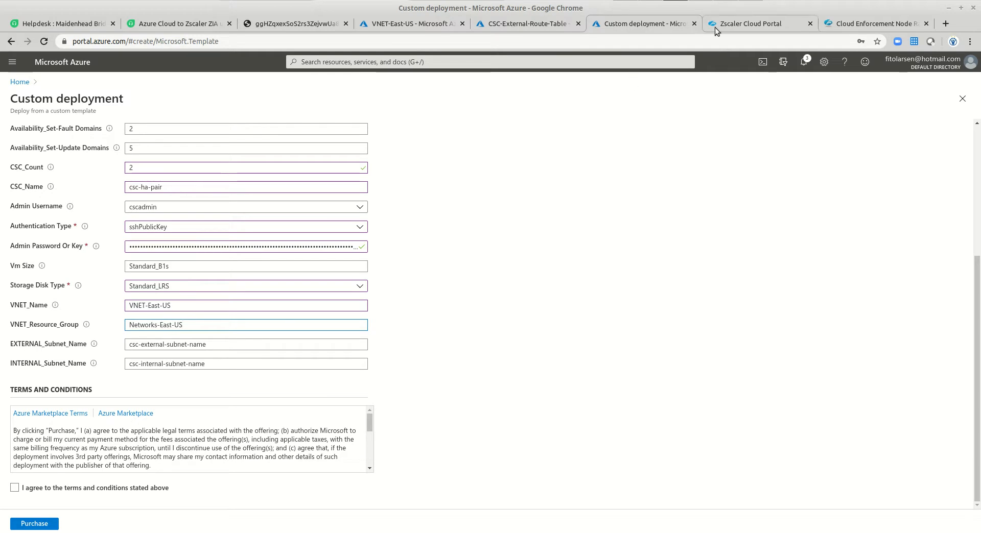
Show the subnets of the VNET-East-US virtual network and sort them by name in ascending order
click(388, 26)
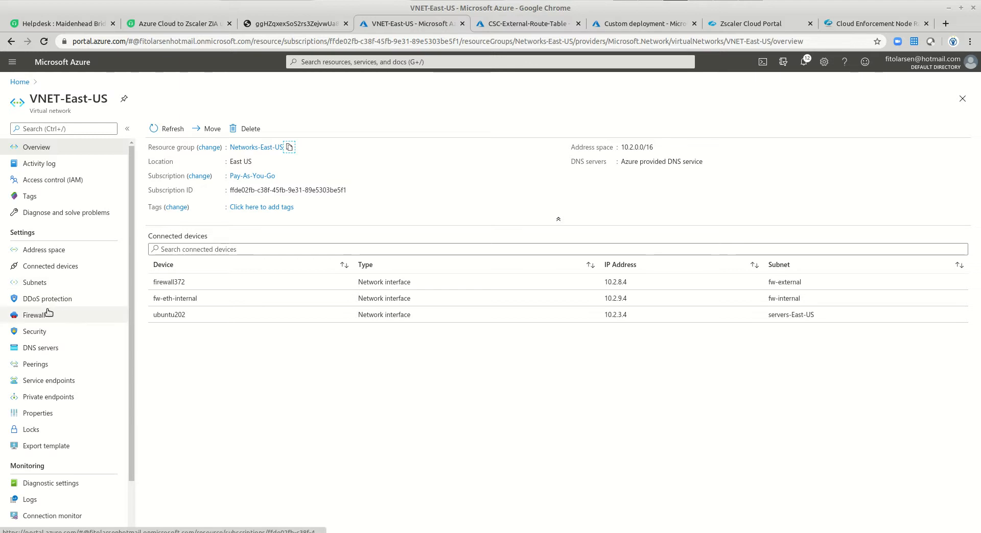
click(41, 284)
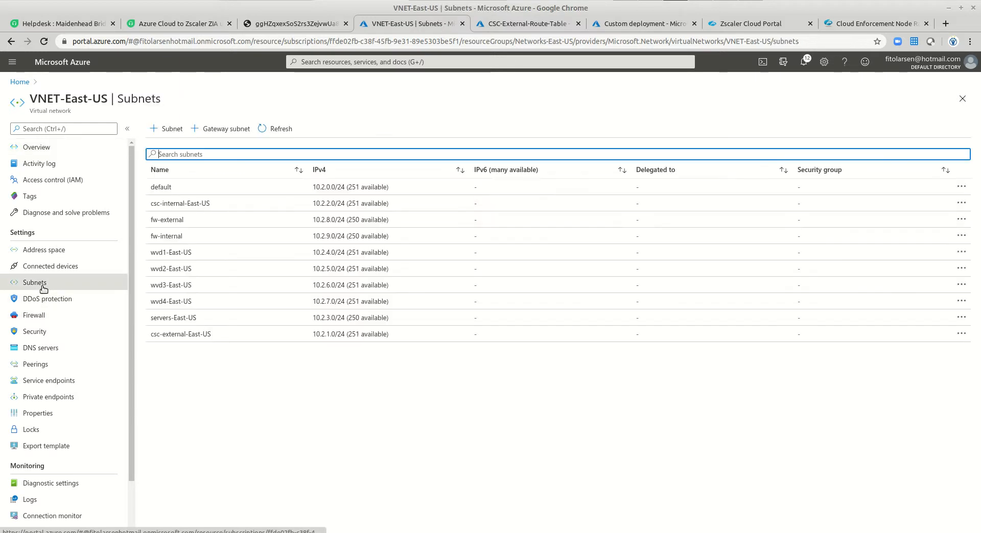
click(314, 171)
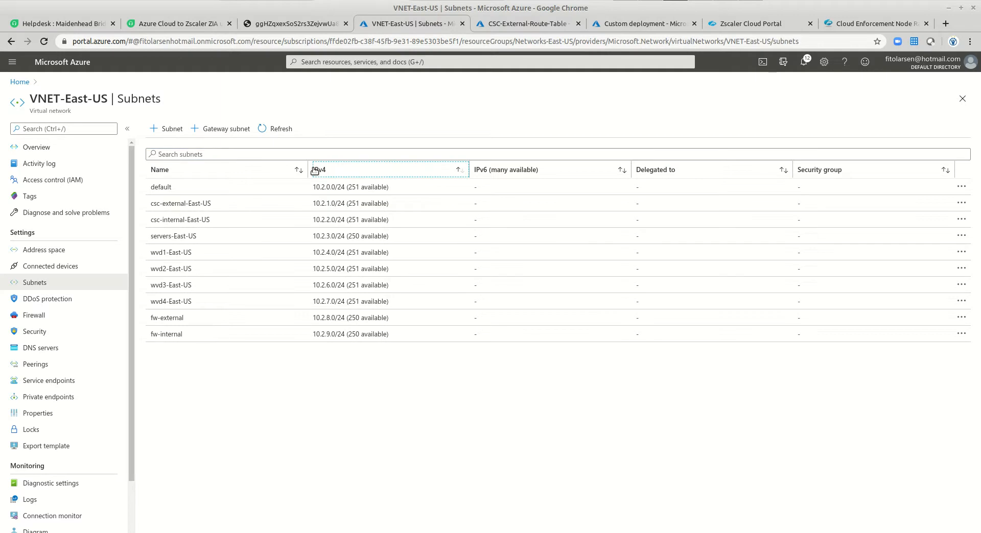
click(296, 169)
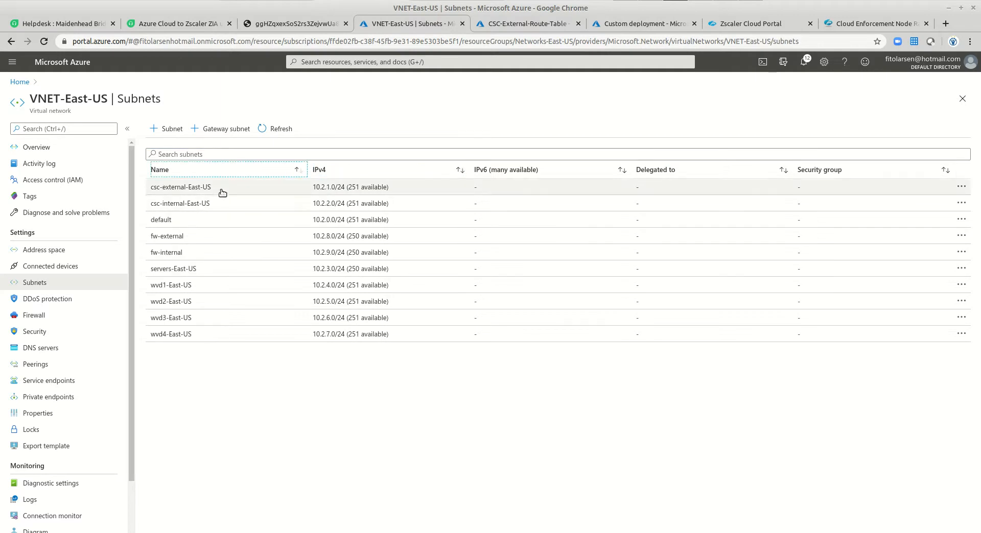
Copy the subnet name csc-external-East-US from the VNET-East-US subnets into the custom deployment's EXTERNAL_Subnet_Name
drag(221, 189, 139, 187)
right_click(166, 188)
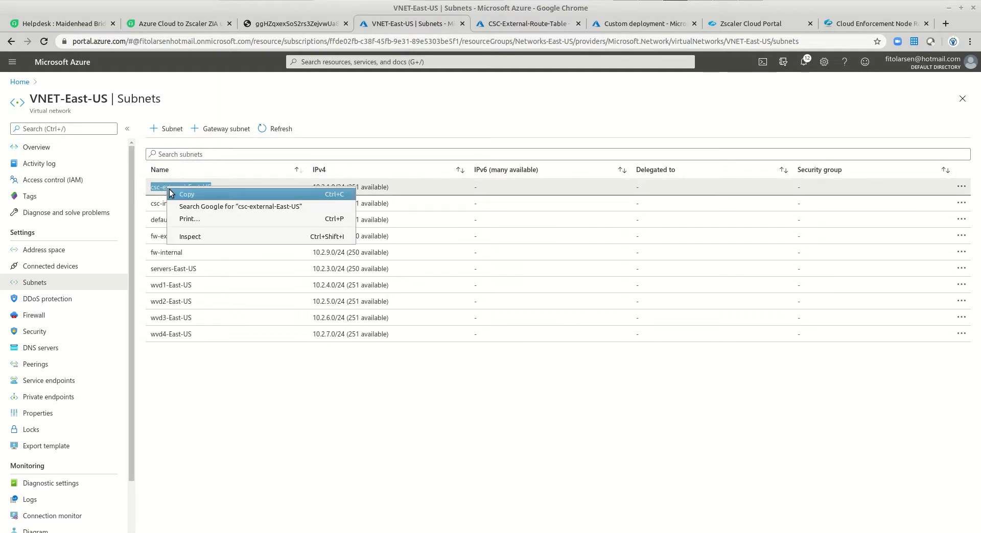
click(184, 195)
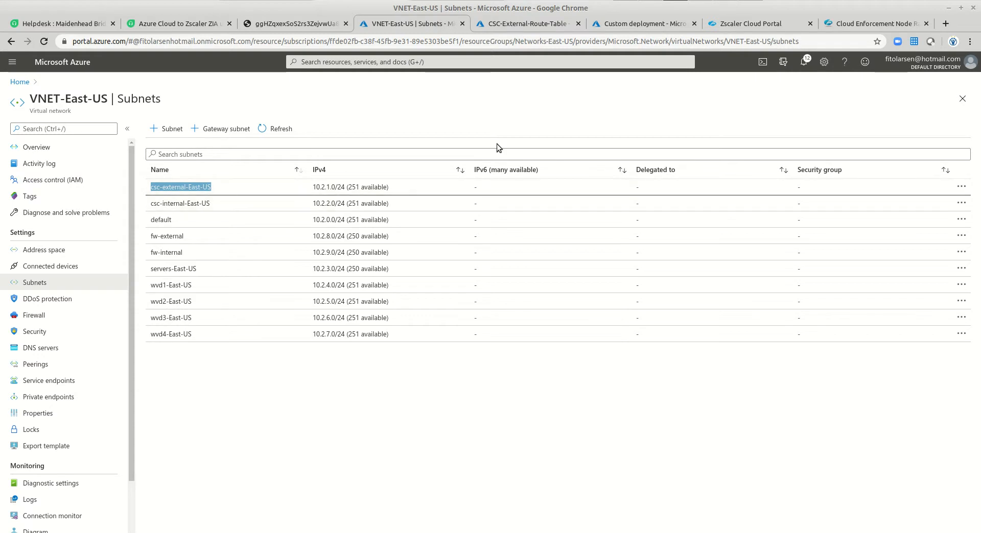
click(276, 23)
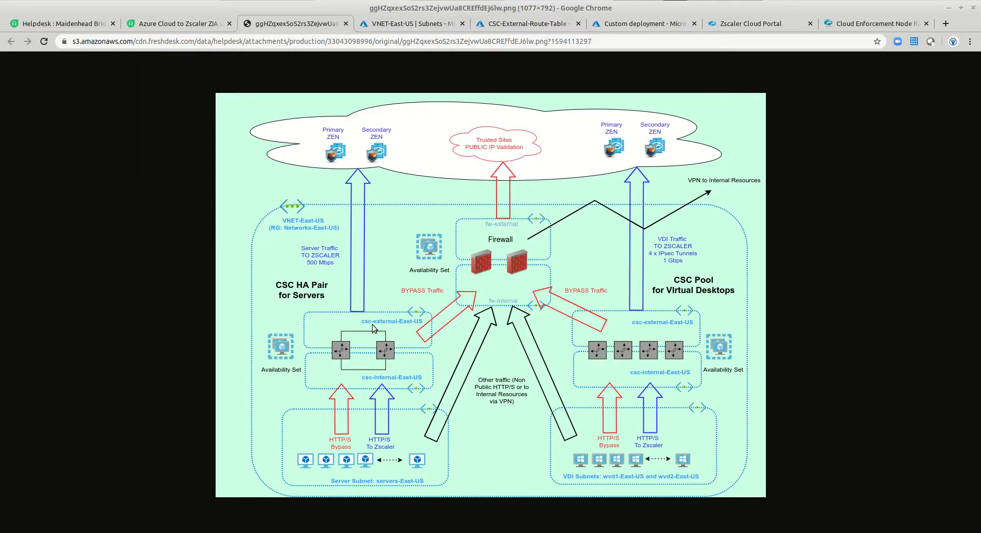
click(644, 26)
drag(213, 343, 118, 343)
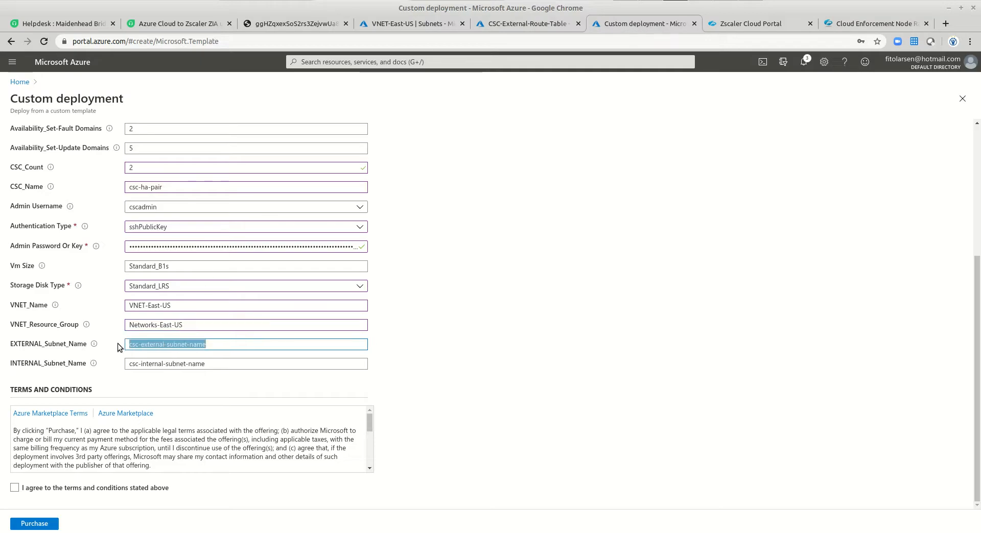
key(ctrl+v)
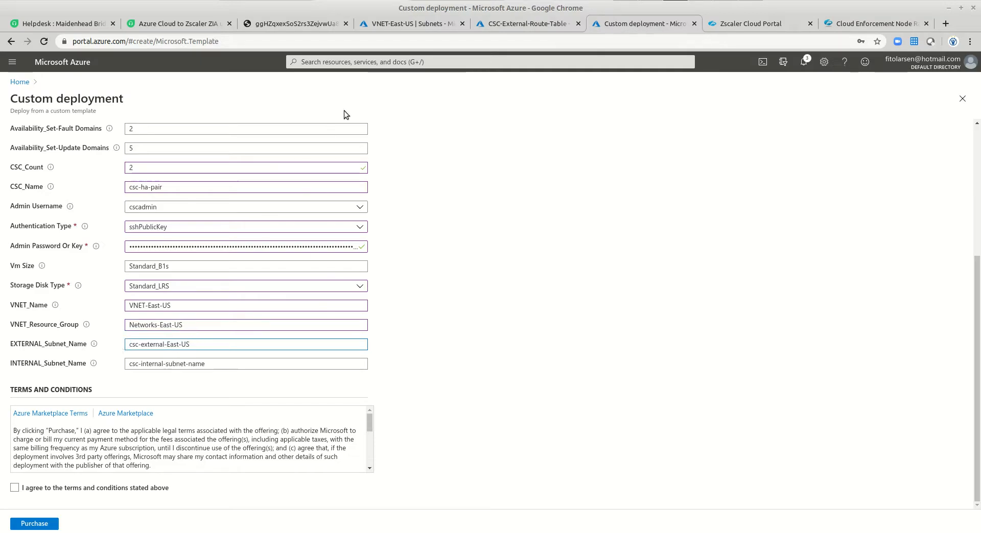
Copy the subnet name csc-internal-East-US from the VNET-East-US subnets into the custom deployment's INTERNAL_Subnet_Name
click(413, 24)
drag(219, 210, 150, 206)
right_click(159, 206)
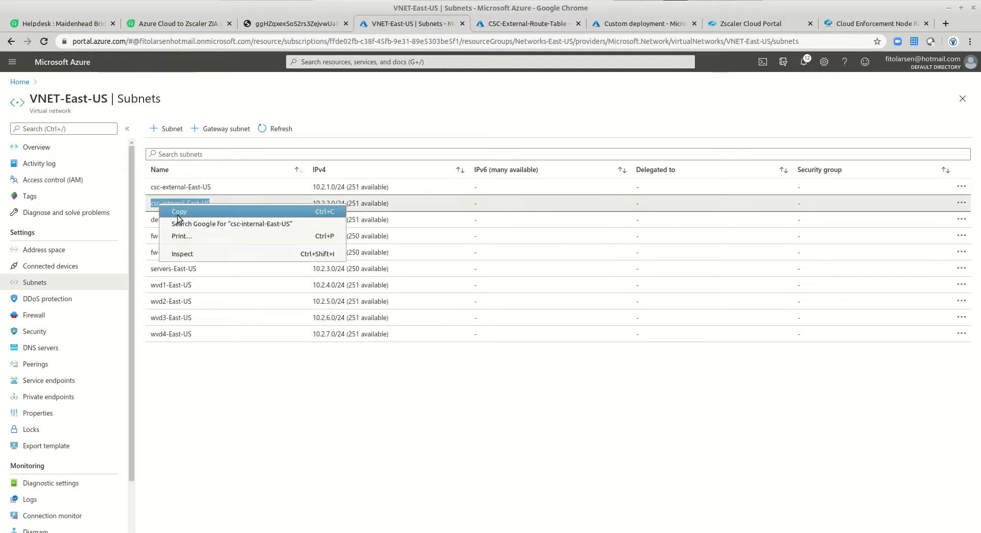
click(178, 213)
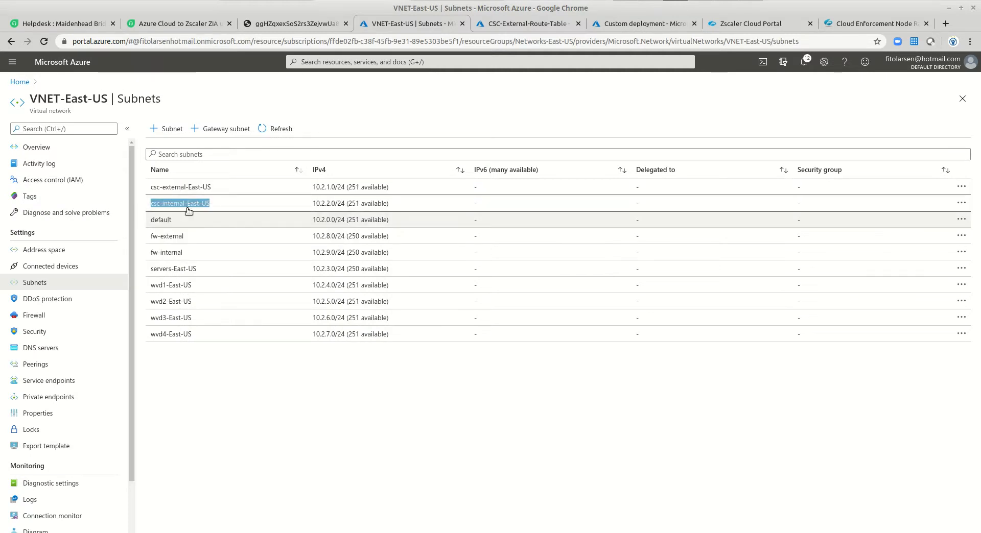
click(661, 25)
drag(226, 363, 142, 361)
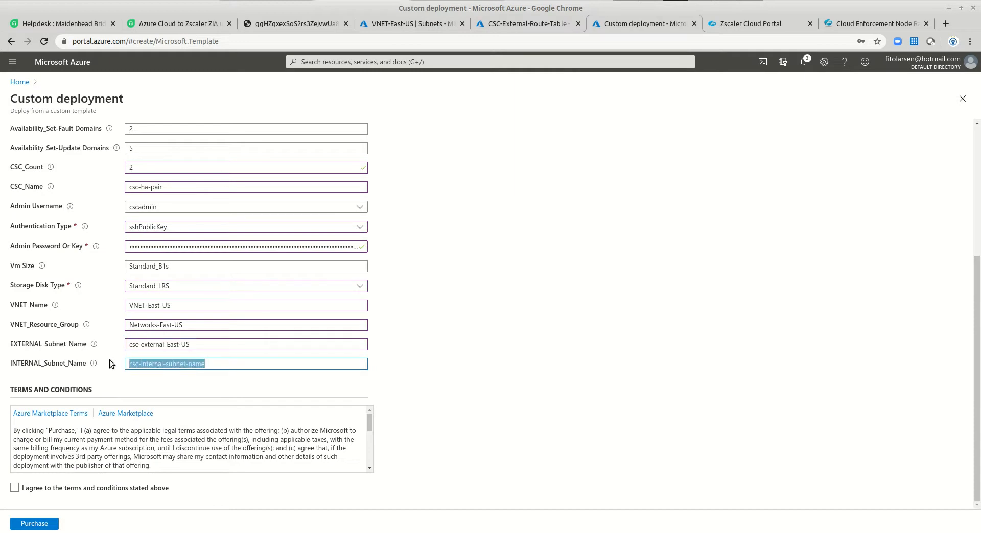
key(ctrl+v)
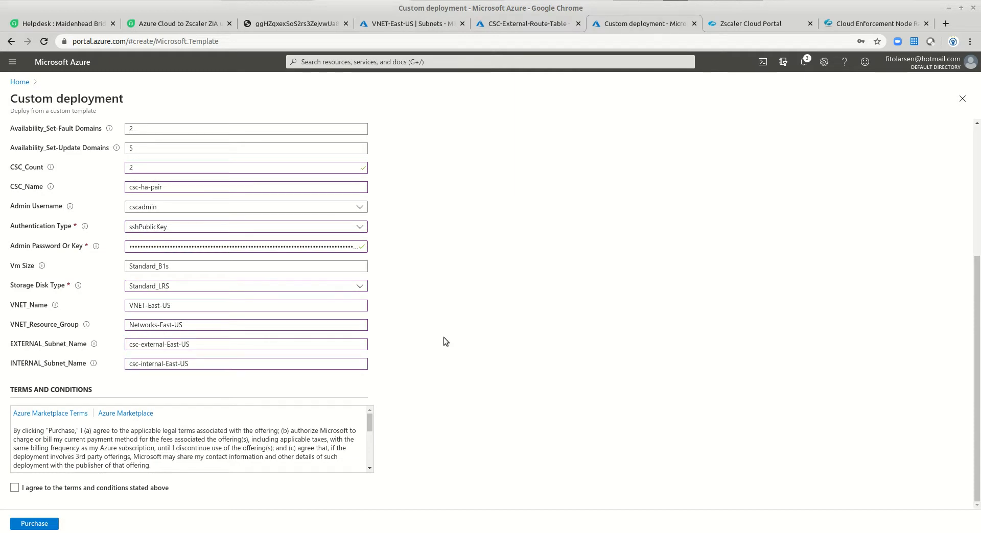
Agree to the terms and conditions and purchase the csc-ha-pair custom deployment
click(14, 488)
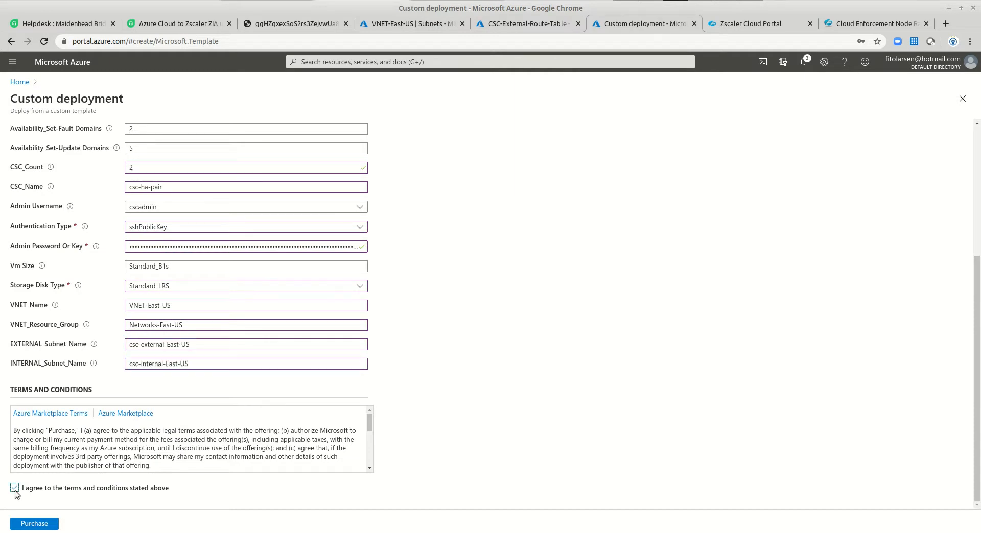
click(34, 525)
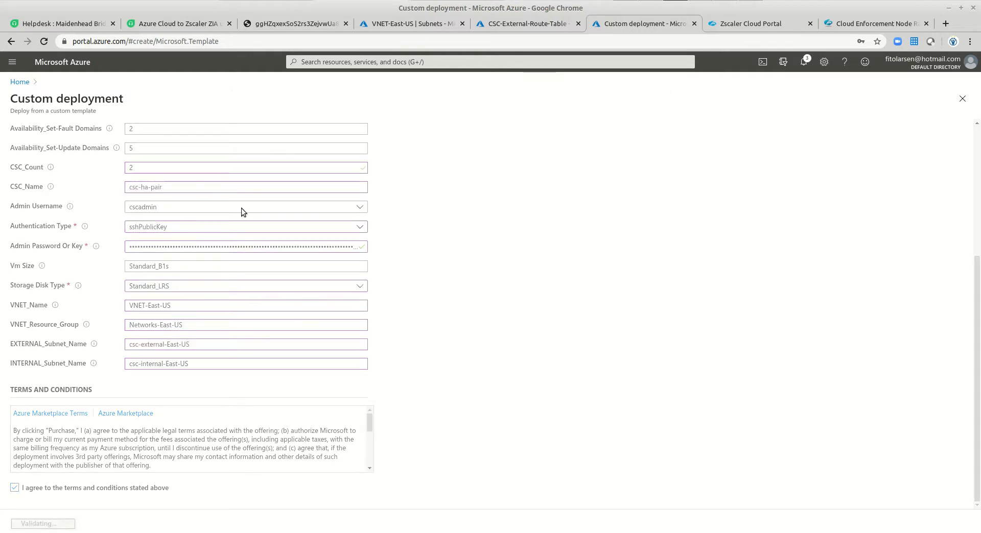
scroll(544, 305, up, 3)
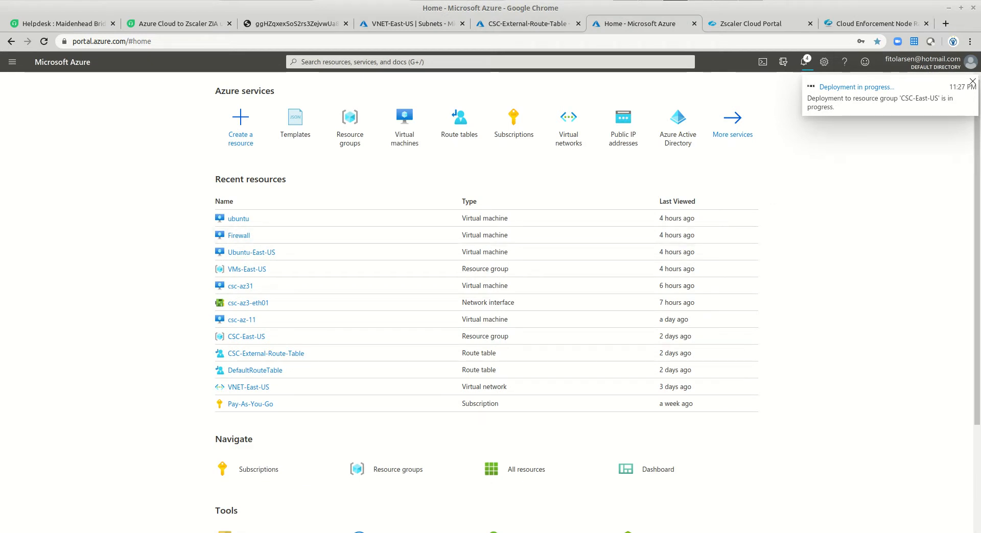
Open the CSC-East-US resource group from the template deployment's notification and examine the list of deployed resources
click(850, 0)
click(804, 62)
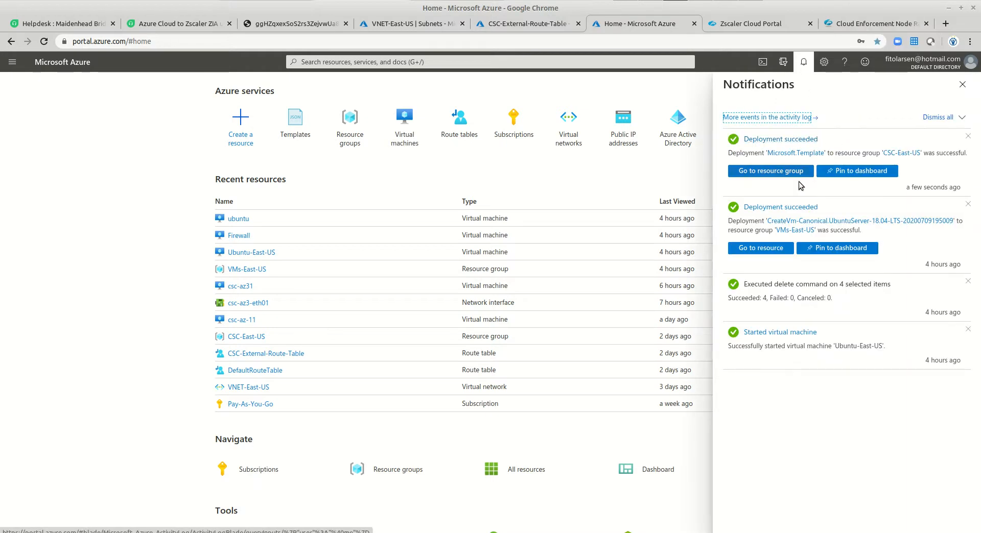
click(783, 171)
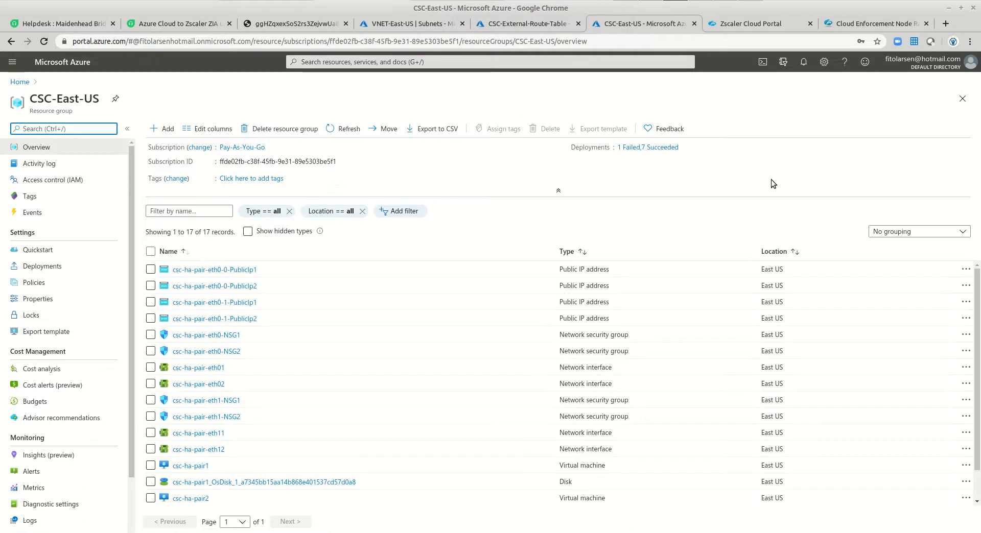
scroll(330, 370, down, 1)
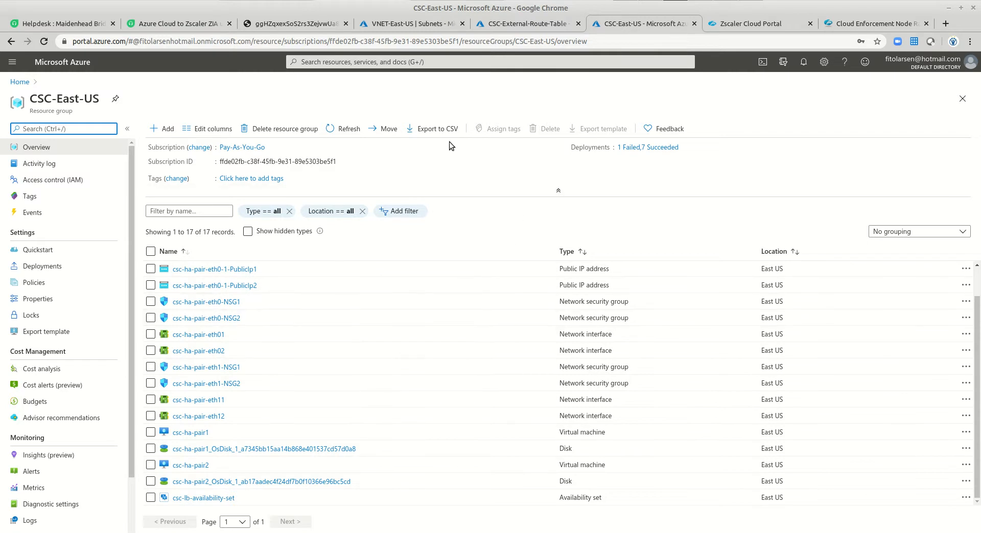
Search the portal for "tem", start another custom template deployment and open a blank template for editing
click(417, 62)
text(tem)
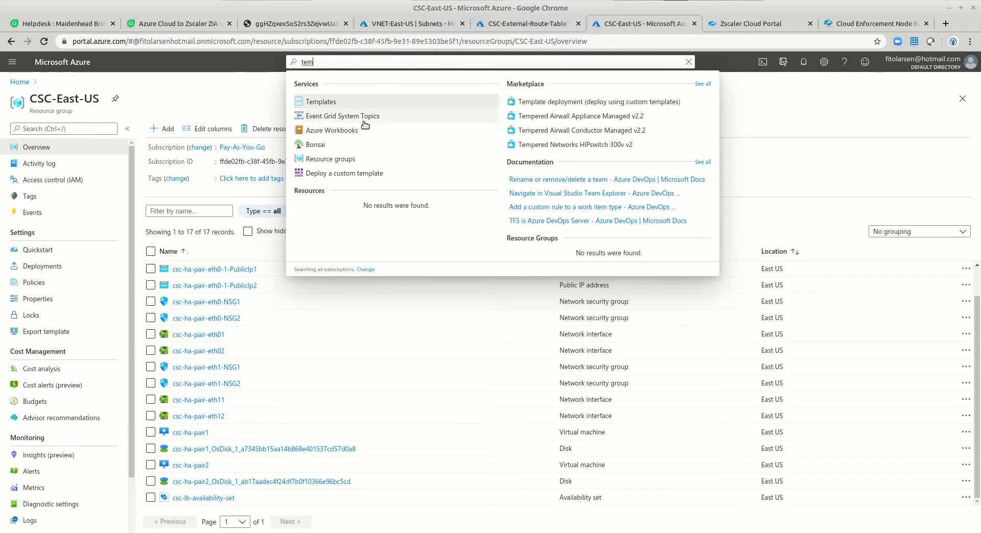
click(358, 175)
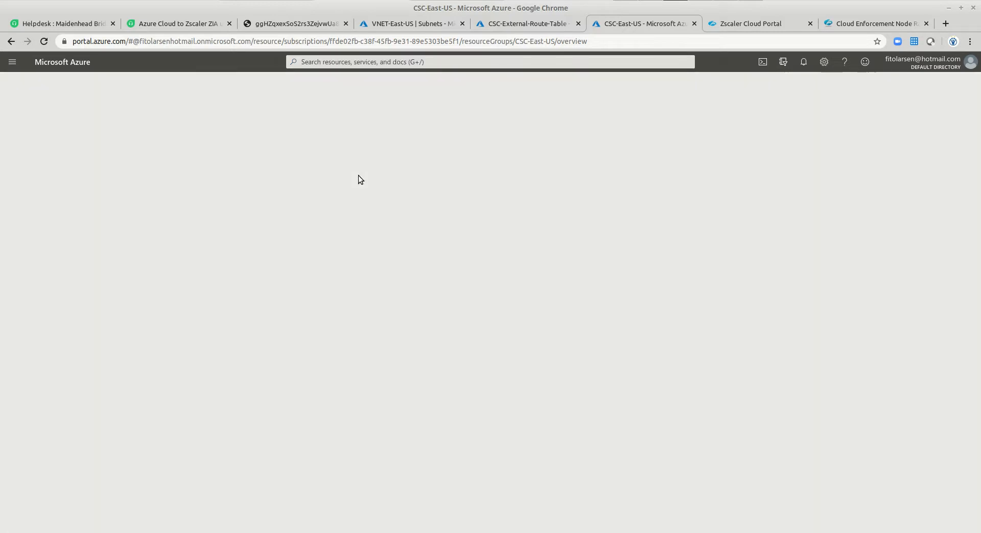
click(156, 184)
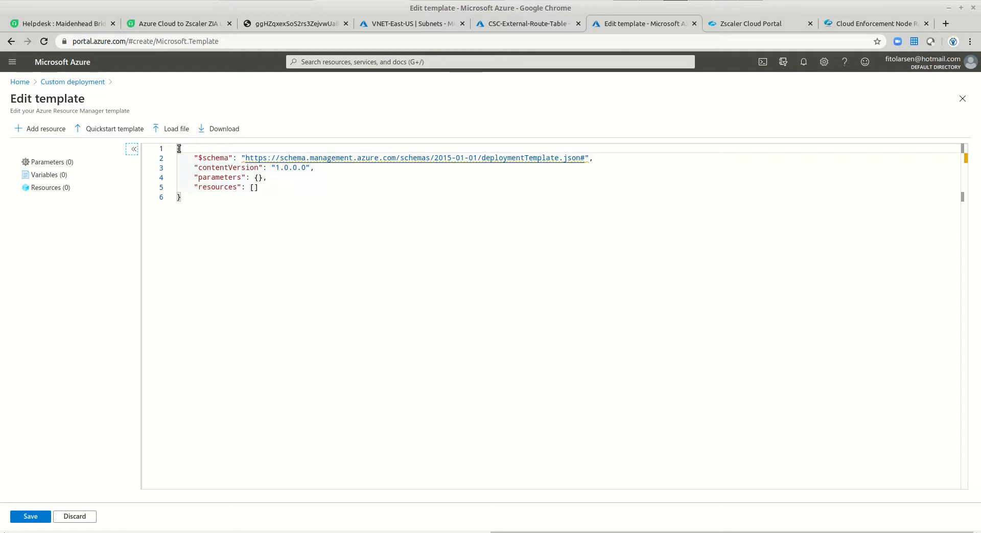
Load csc-lb-availabilty-set-3c.json from the Desktop folder into the template and save it
drag(179, 148, 212, 221)
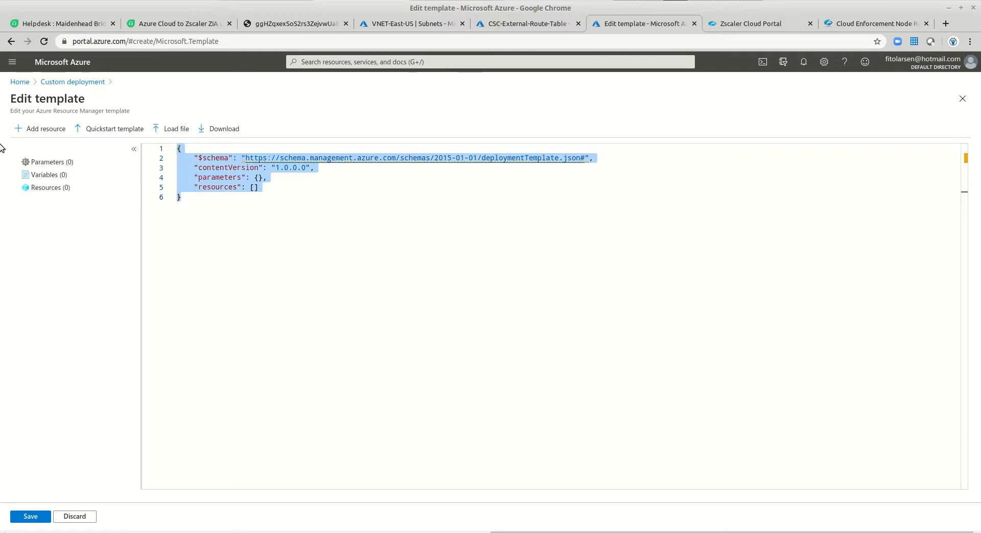
click(171, 128)
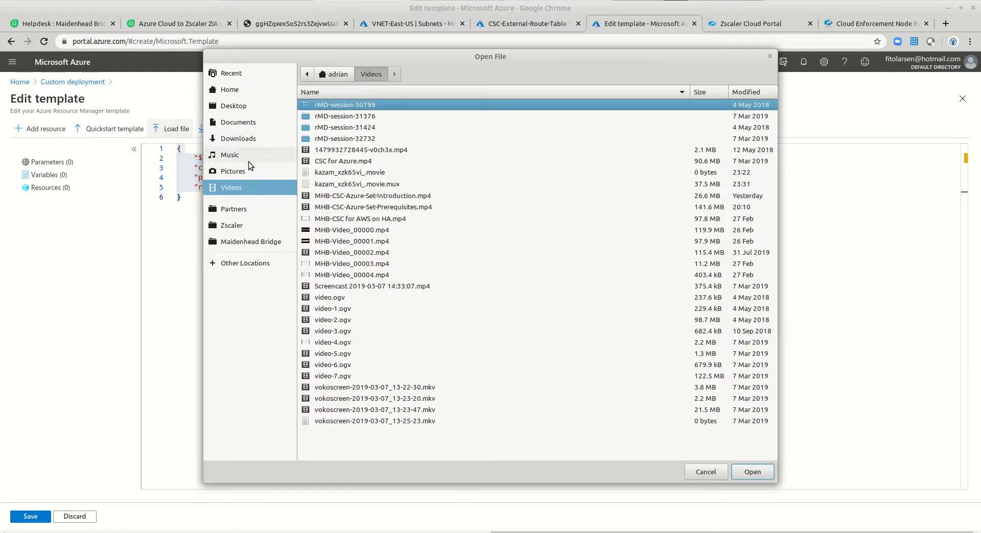
click(248, 108)
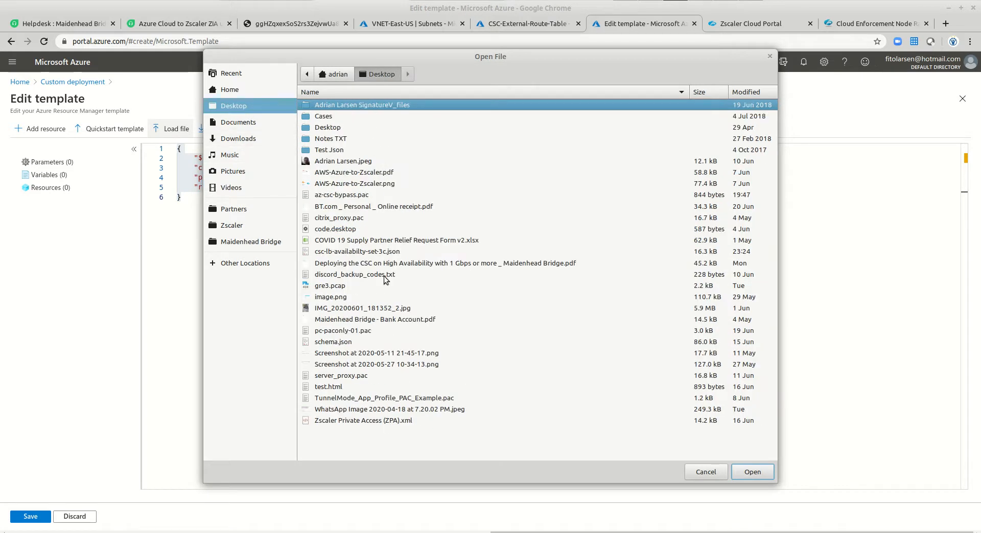
click(378, 252)
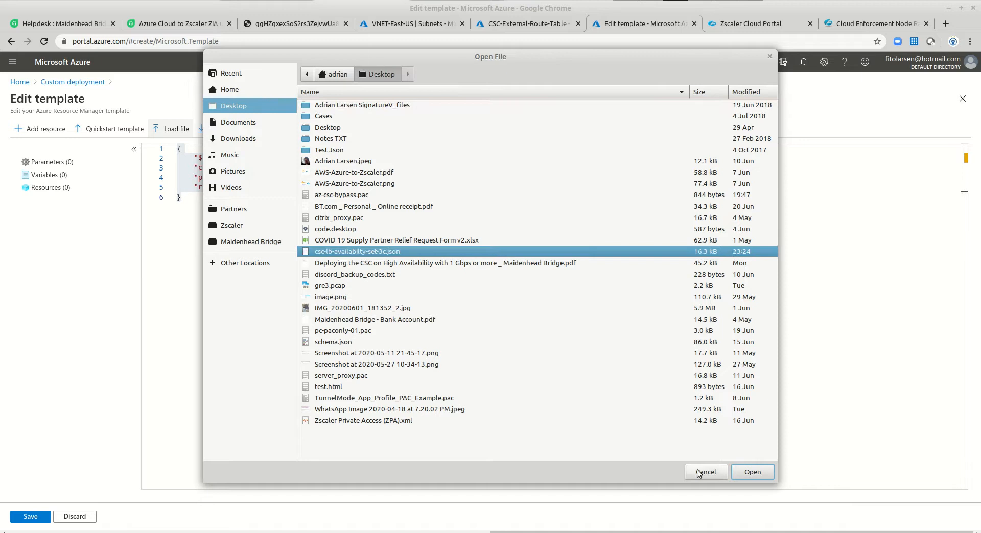
click(758, 471)
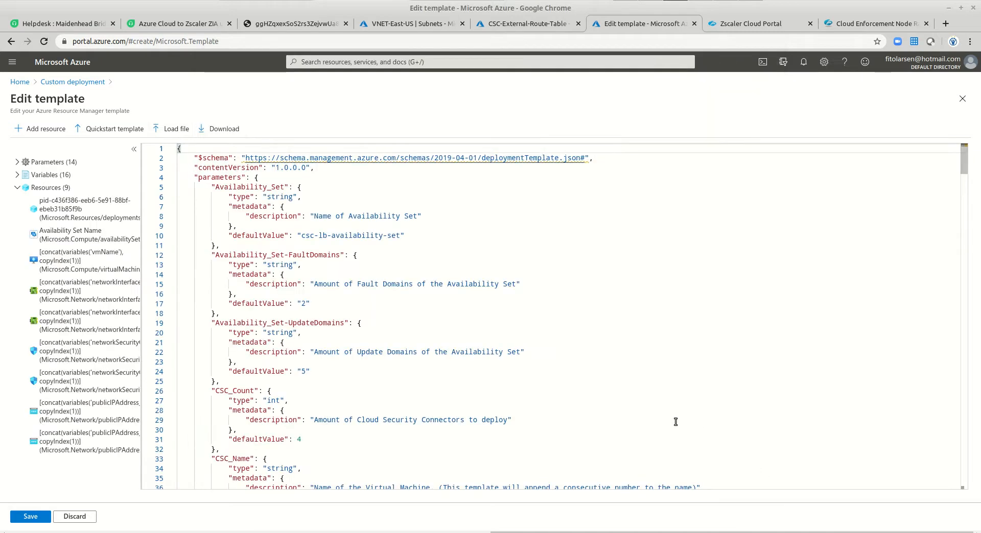
click(30, 516)
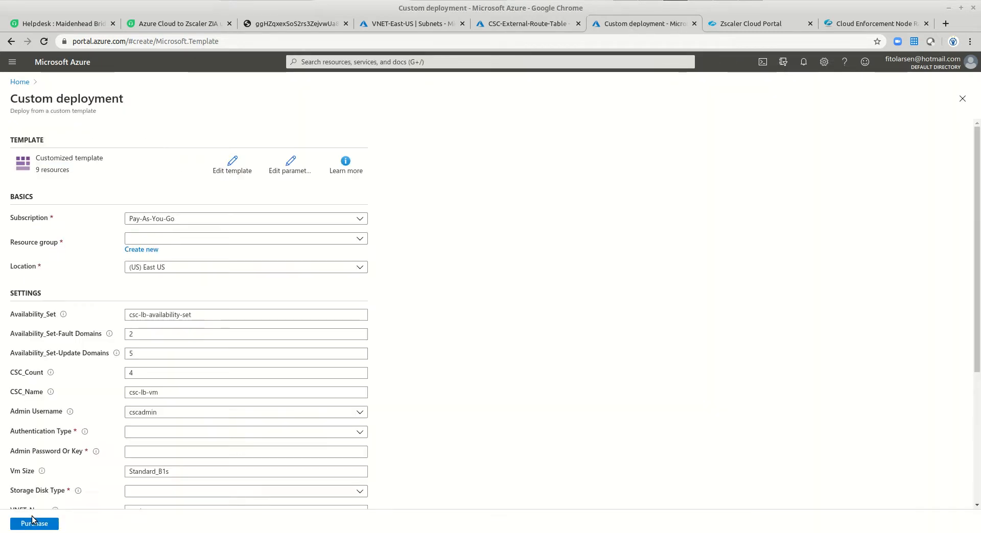
Select the CSC-East-US resource group for the deployment and name the availability set csc-pool-as
click(177, 240)
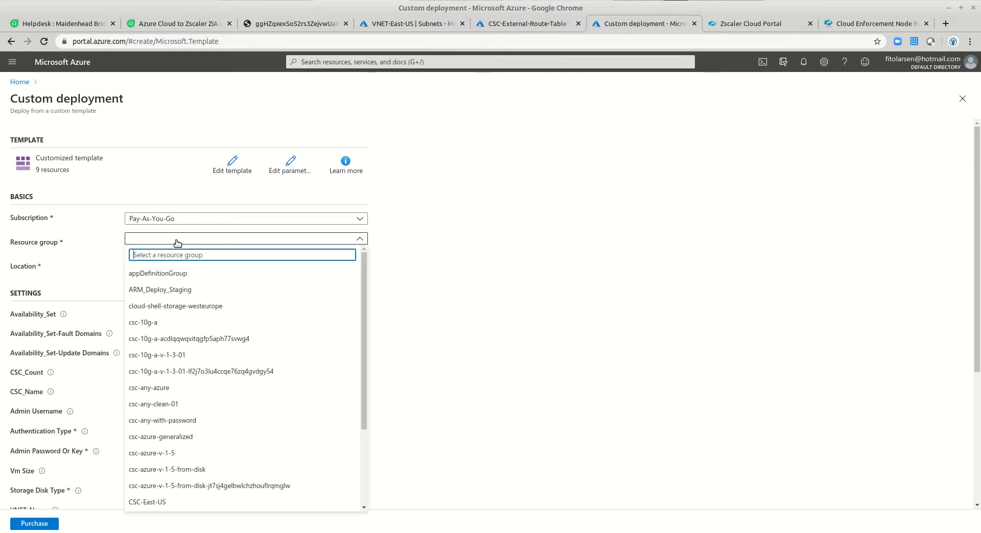
click(178, 502)
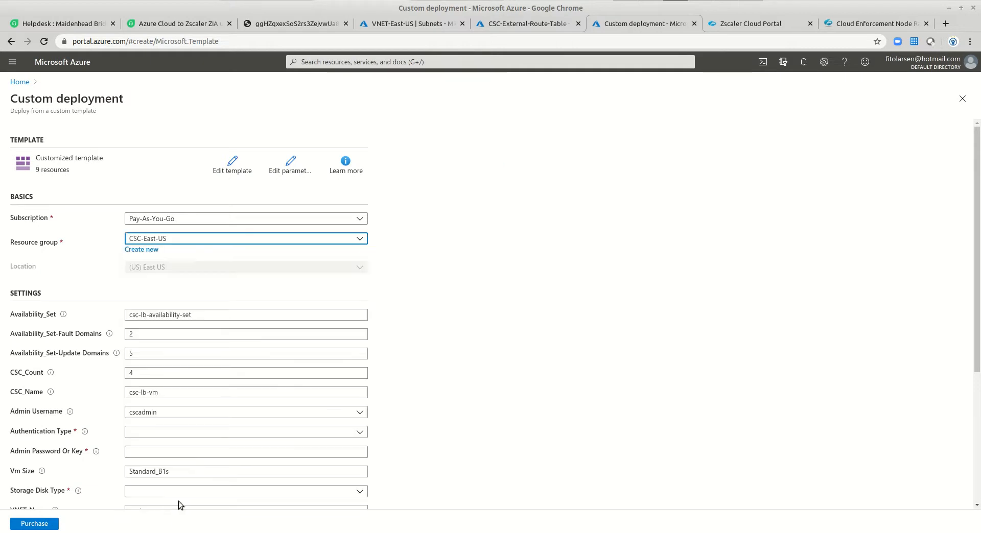
click(202, 318)
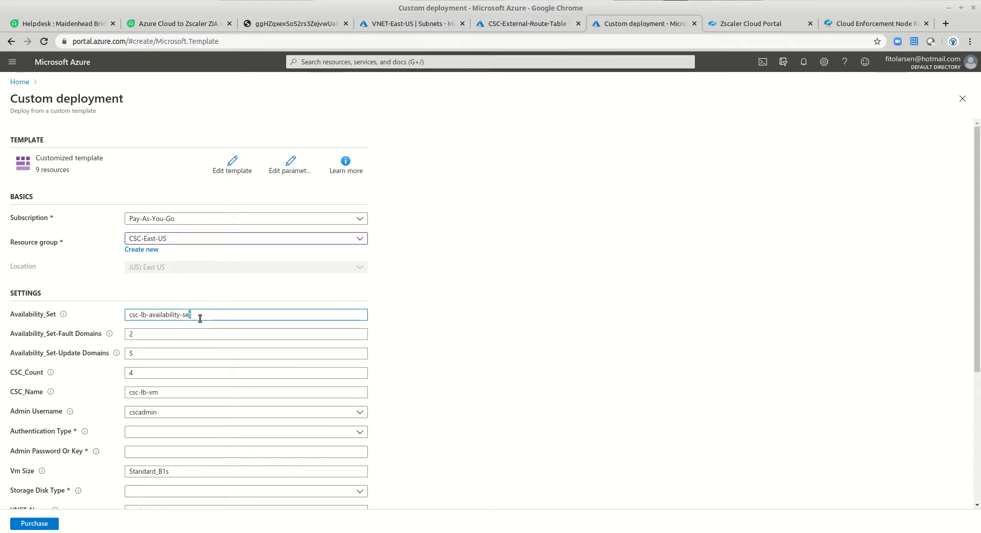
key(BackSpace)
key(BackSpace)
key(BackSpace)
key(BackSpace)
key(BackSpace)
key(BackSpace)
key(BackSpace)
key(BackSpace)
key(BackSpace)
Set the deployment's CSC_Name to csc-pool and its authentication type to sshPublicKey
click(174, 395)
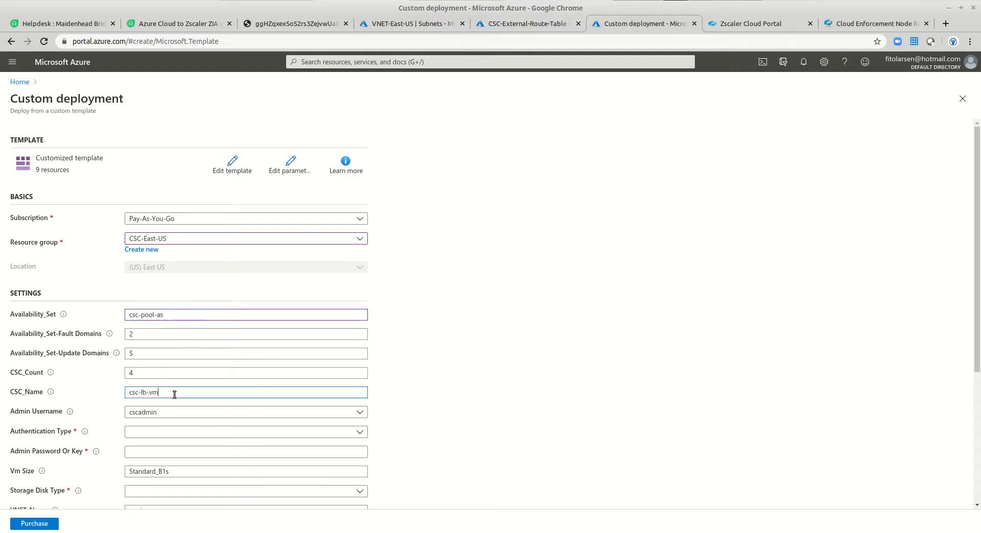
text(csc-pool)
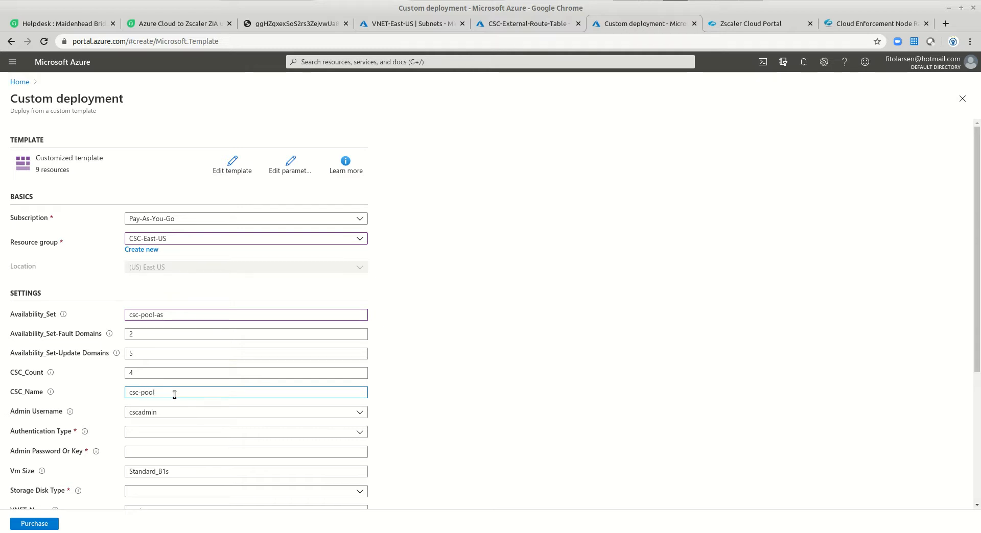
scroll(174, 395, down, 2)
click(175, 351)
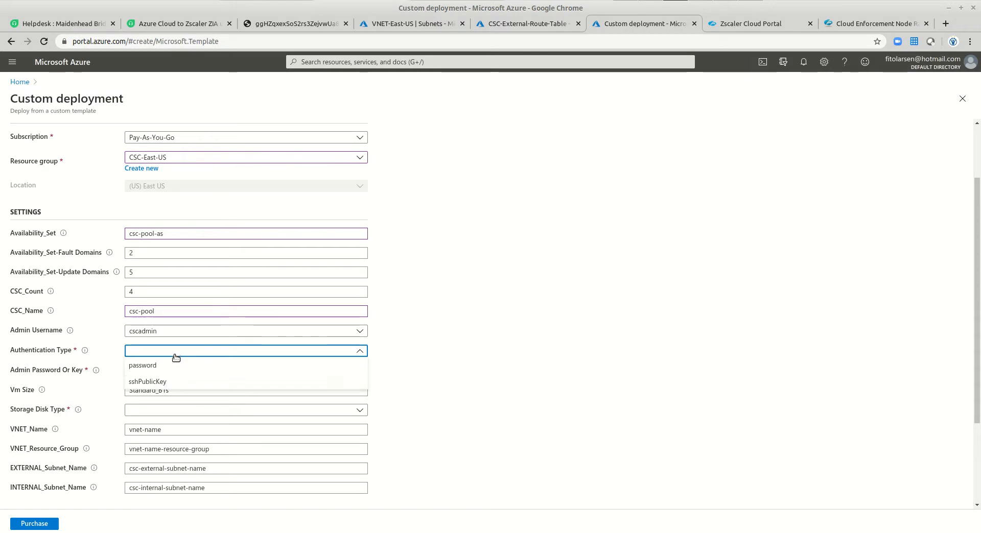
click(167, 382)
Copy the SSH public key from 03-csc-lb-availability-set-notes.txt into Admin Password Or Key, and set the storage disk type to Standard_LRS
key(alt+Tab)
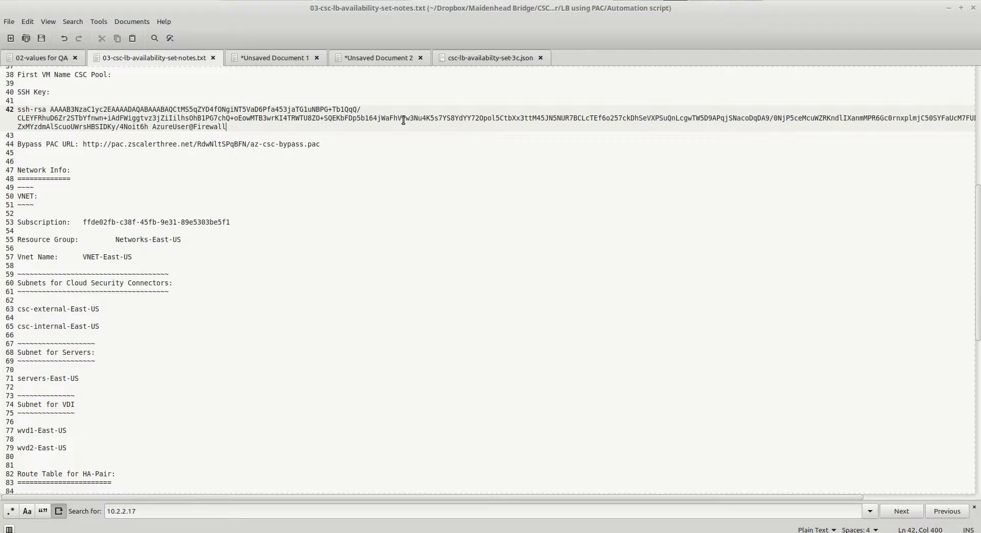
drag(19, 110, 308, 131)
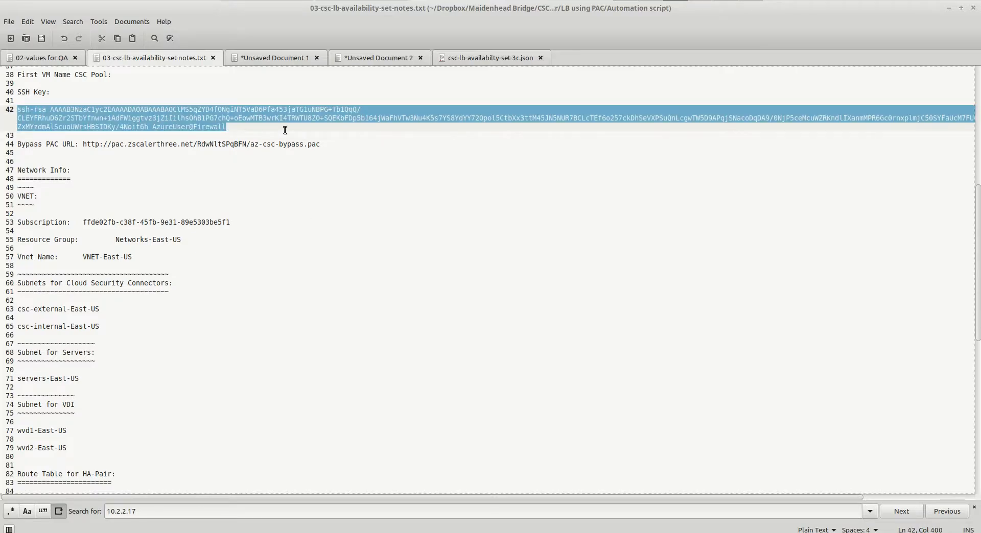
right_click(225, 126)
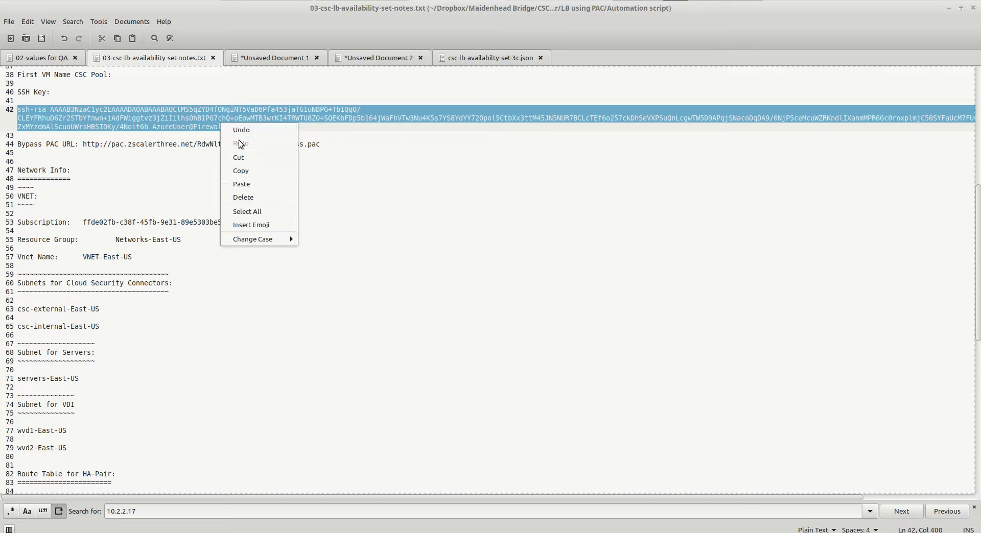
click(256, 168)
key(alt+Tab)
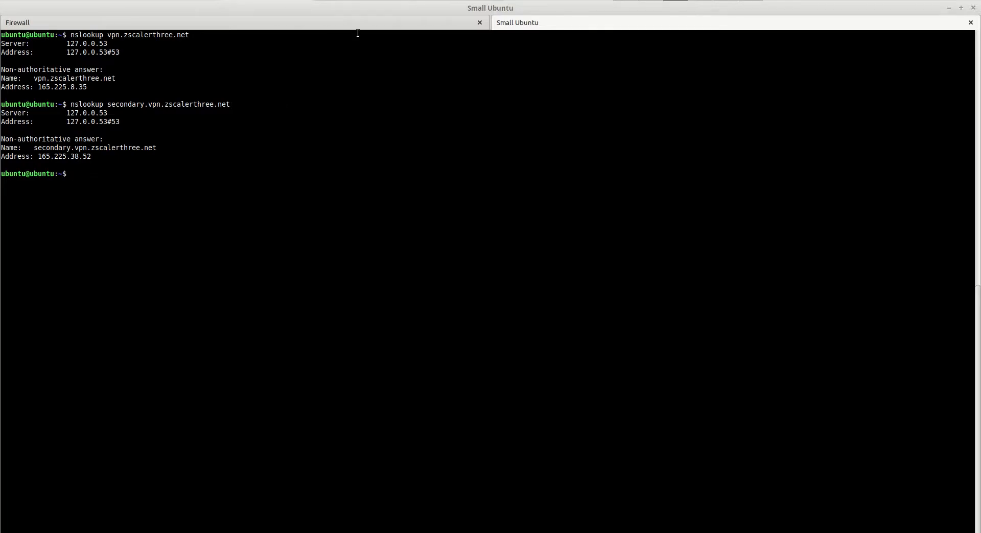
key(alt+Tab)
click(178, 371)
right_click(178, 371)
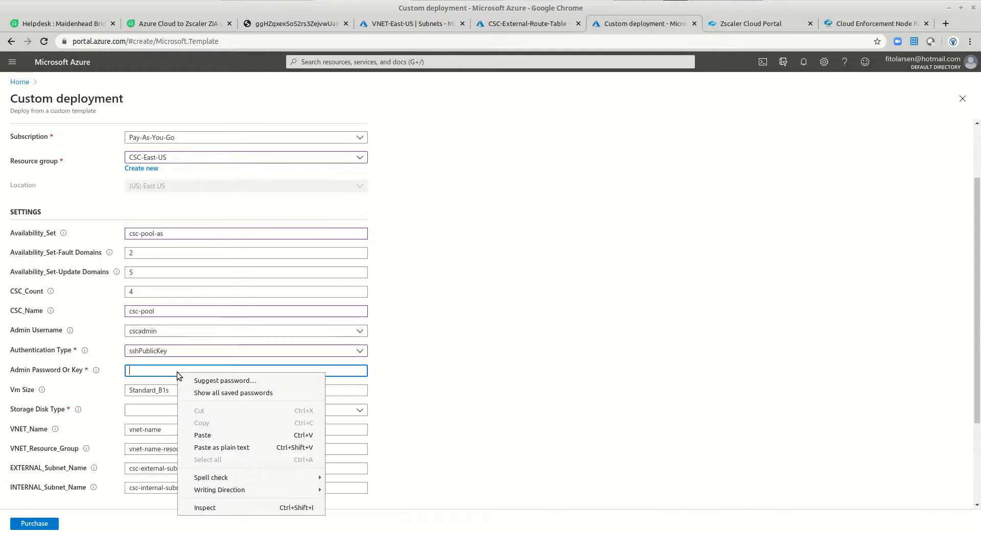
click(229, 446)
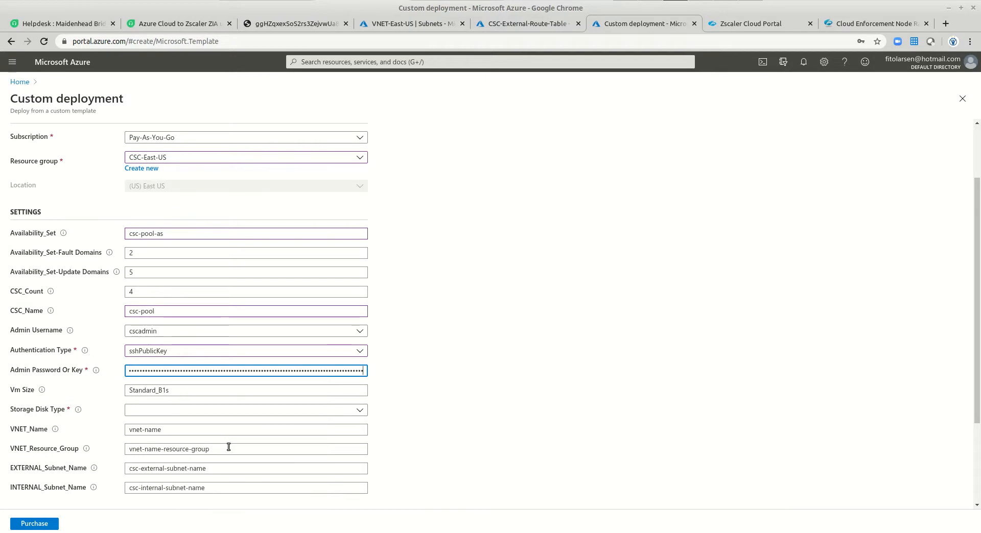
click(182, 411)
click(176, 429)
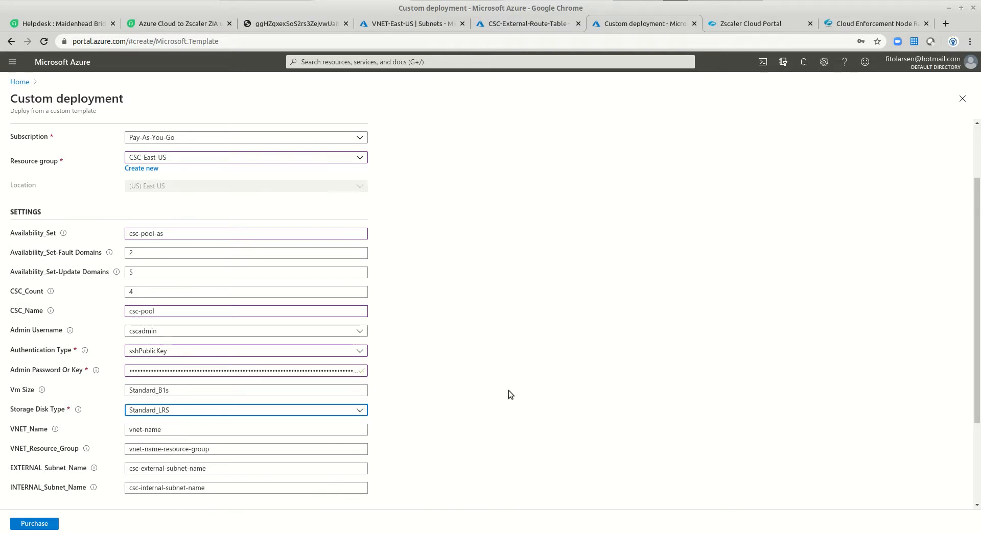
Set the deployment's VNET_Name to VNET-East-US, copied from the virtual network's page
scroll(509, 390, down, 3)
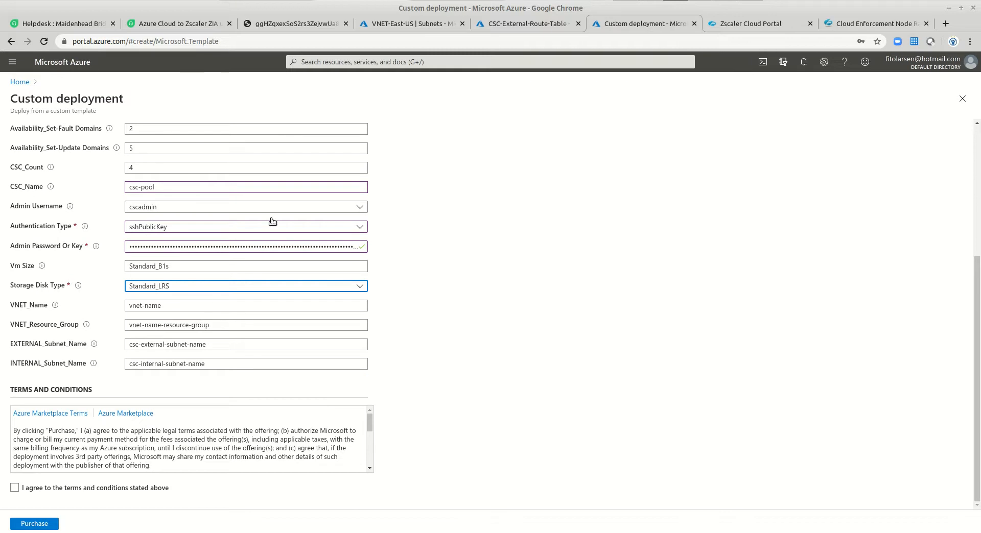
click(418, 26)
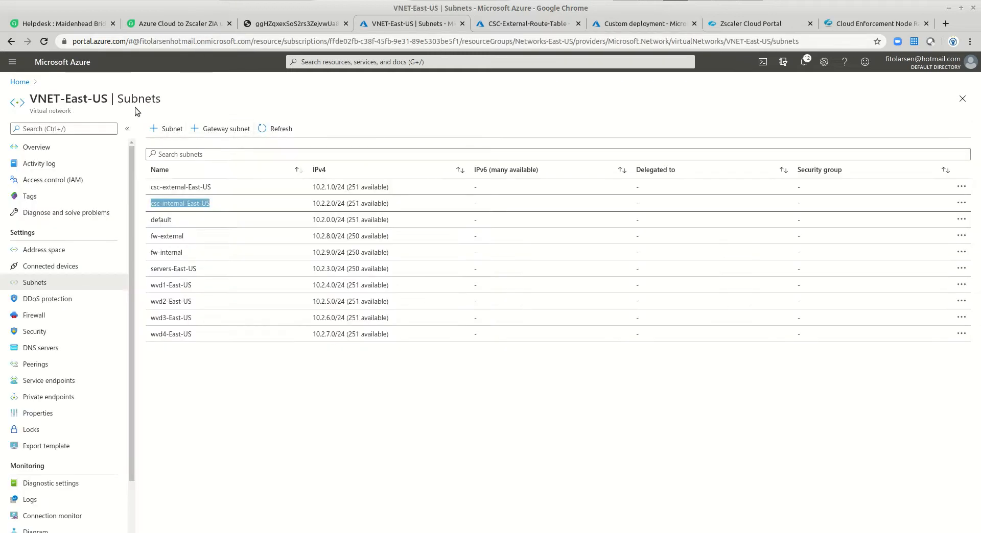
drag(30, 98, 108, 99)
right_click(99, 100)
click(120, 108)
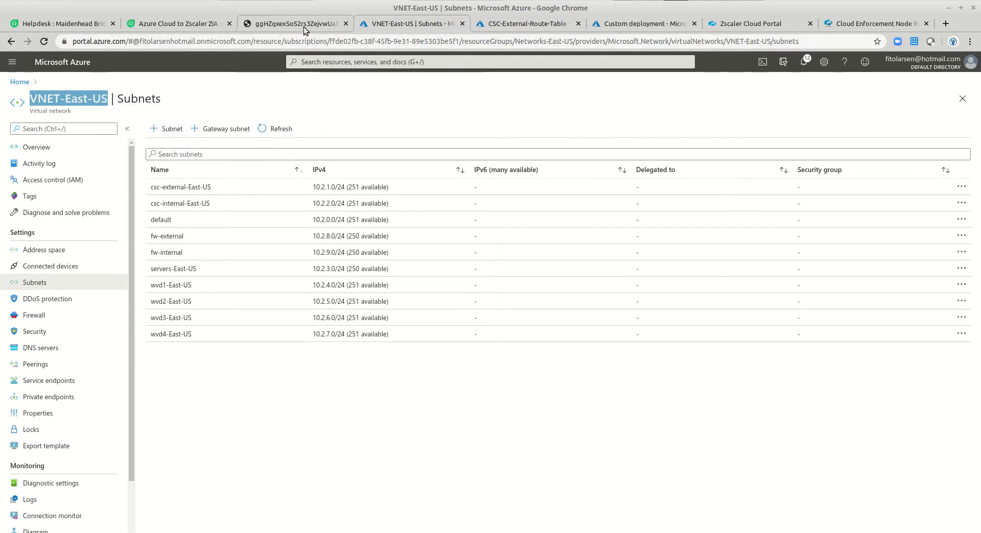
click(639, 23)
drag(165, 306, 145, 305)
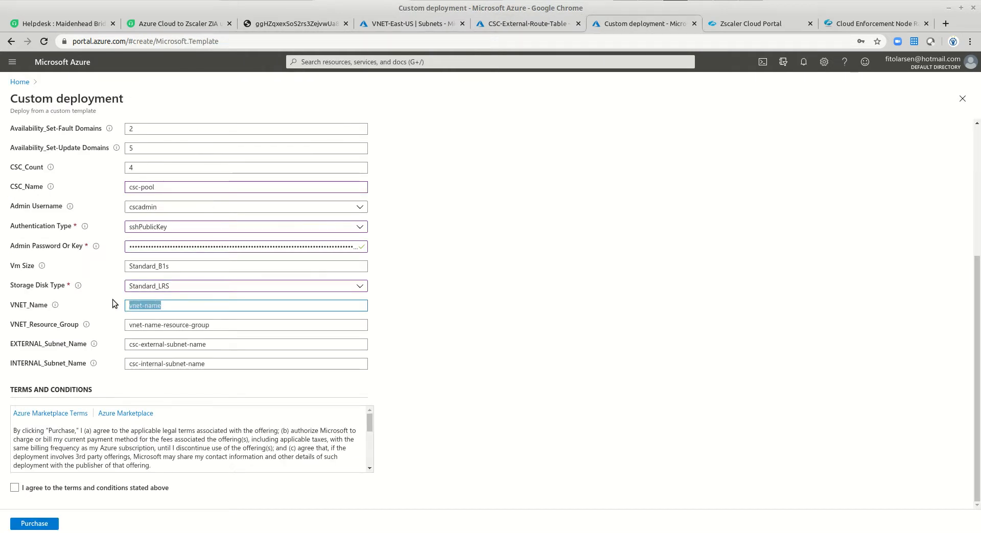
key(ctrl+v)
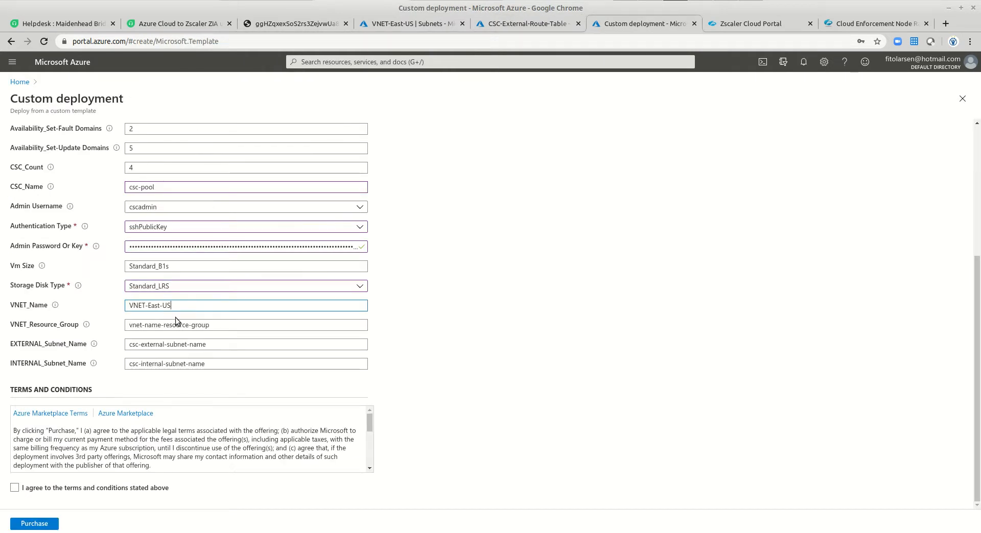
Copy the resource group name Networks-East-US from the VNET-East-US overview into the deployment's VNET_Resource_Group
click(375, 30)
click(41, 149)
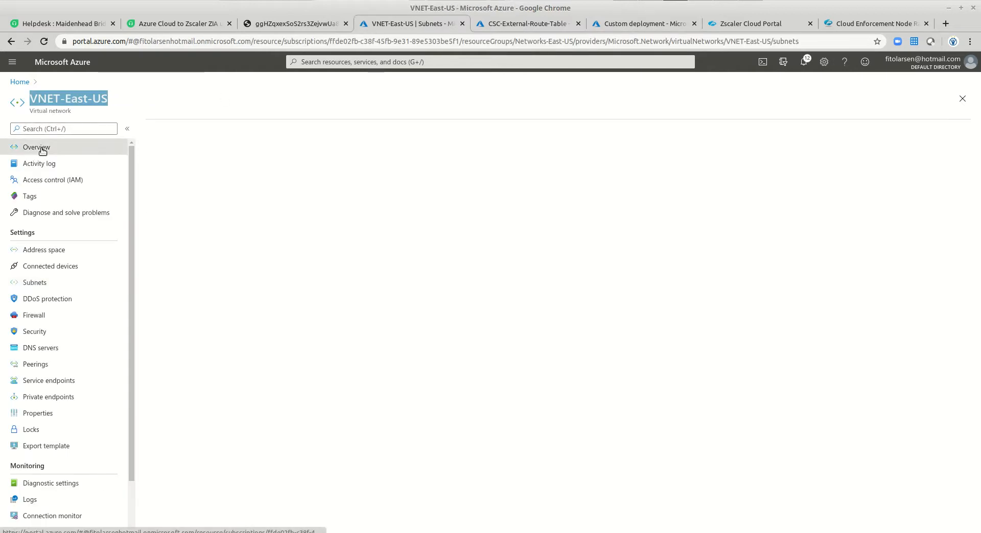
click(289, 147)
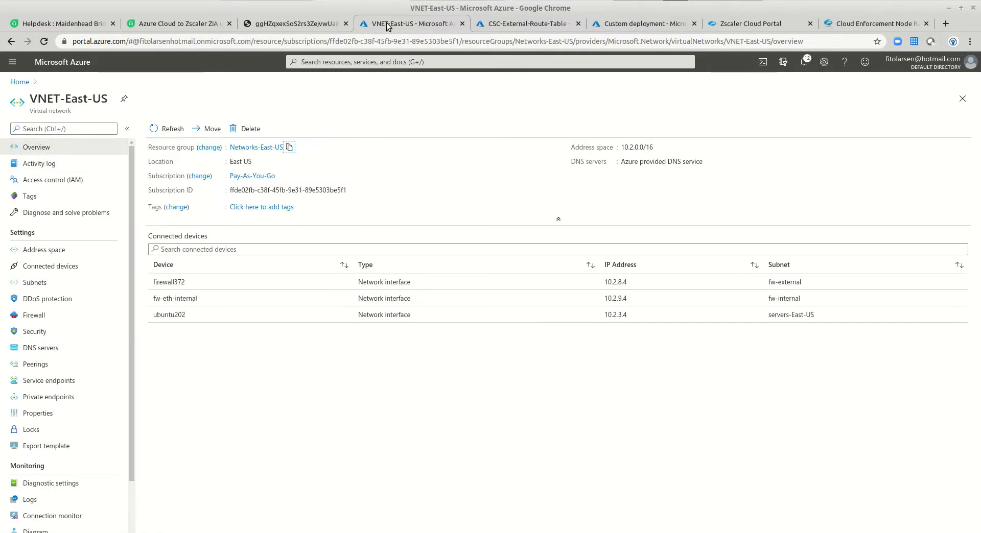
click(656, 23)
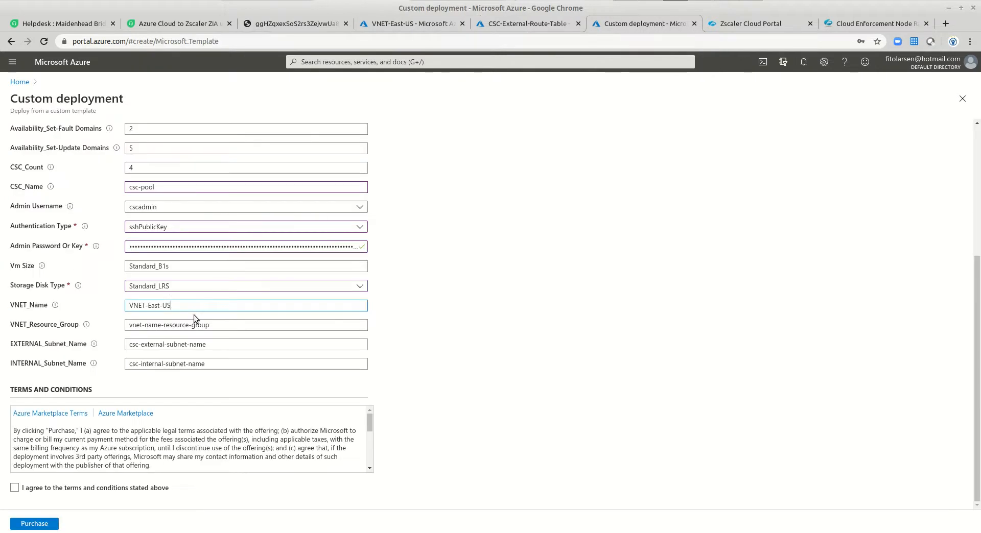
drag(211, 331, 107, 313)
key(ctrl+v)
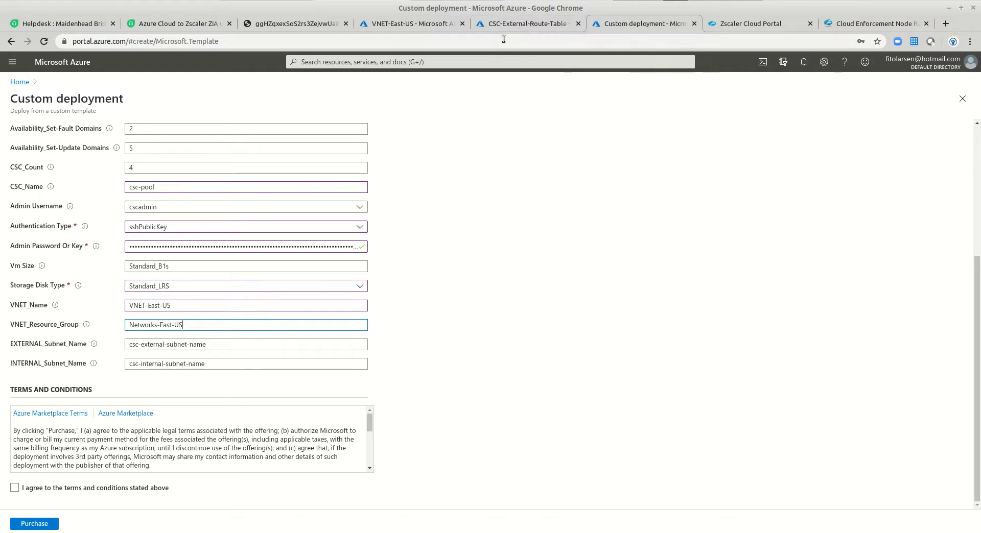
Copy the subnet name csc-external-East-US from the VNET-East-US subnets, sorted by name, into the deployment's EXTERNAL_Subnet_Name
click(407, 25)
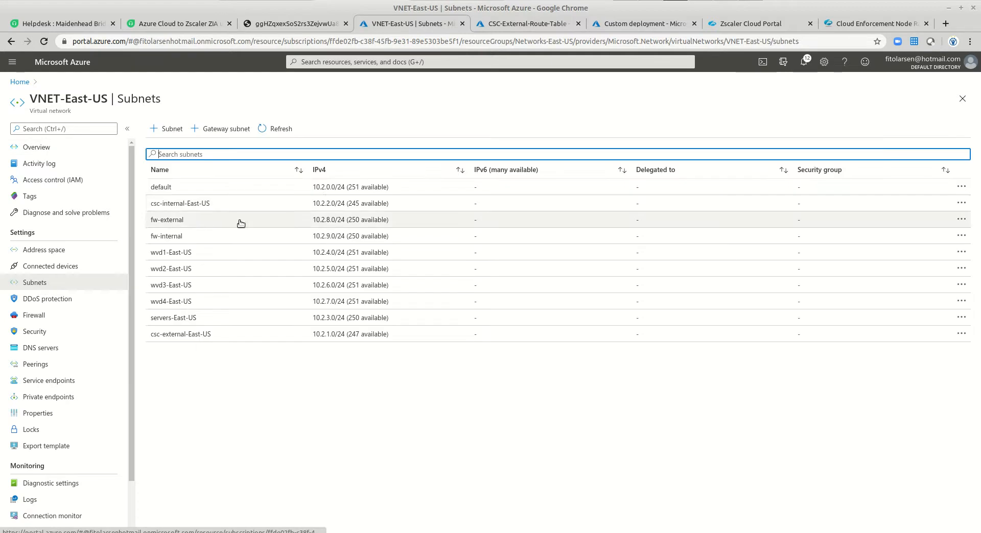
click(293, 164)
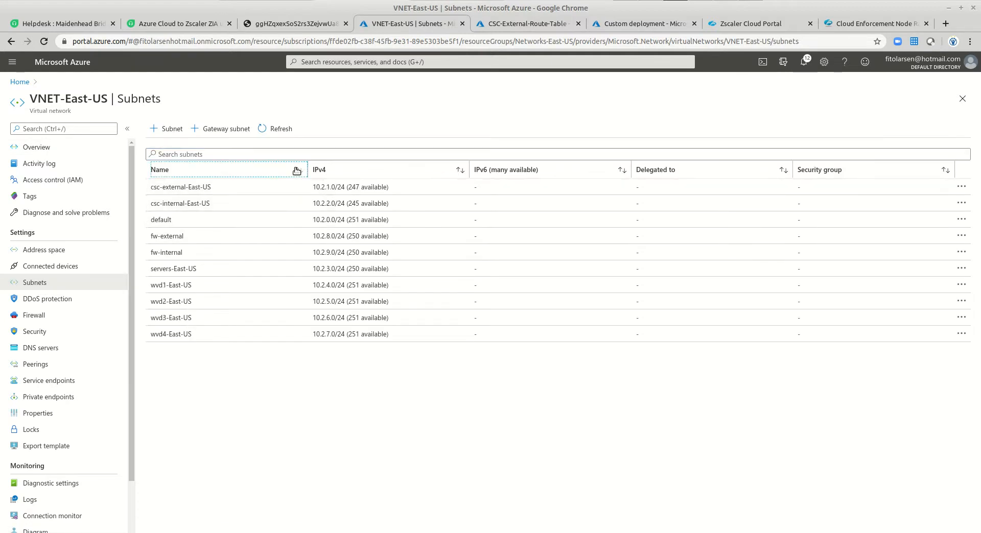
drag(225, 190, 152, 192)
right_click(163, 193)
click(191, 200)
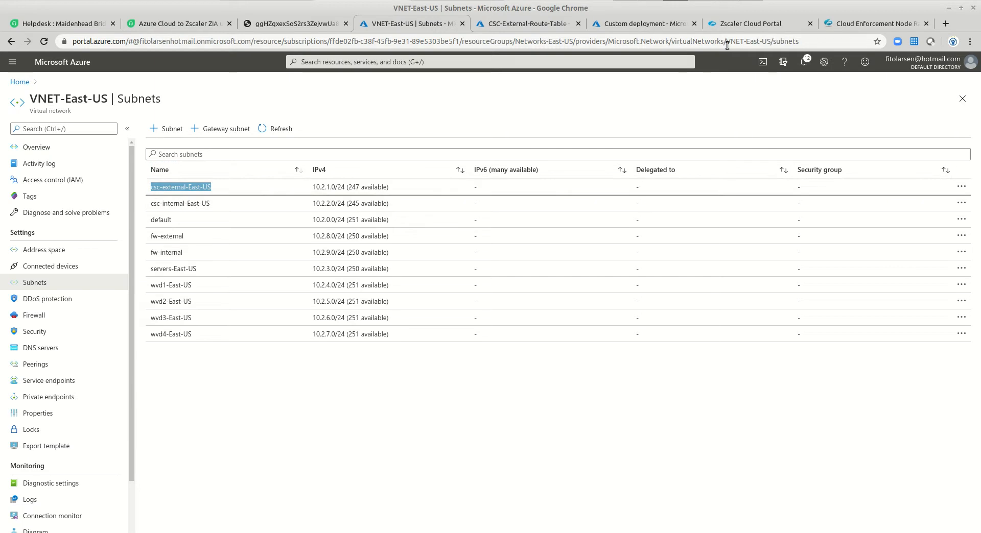
click(654, 26)
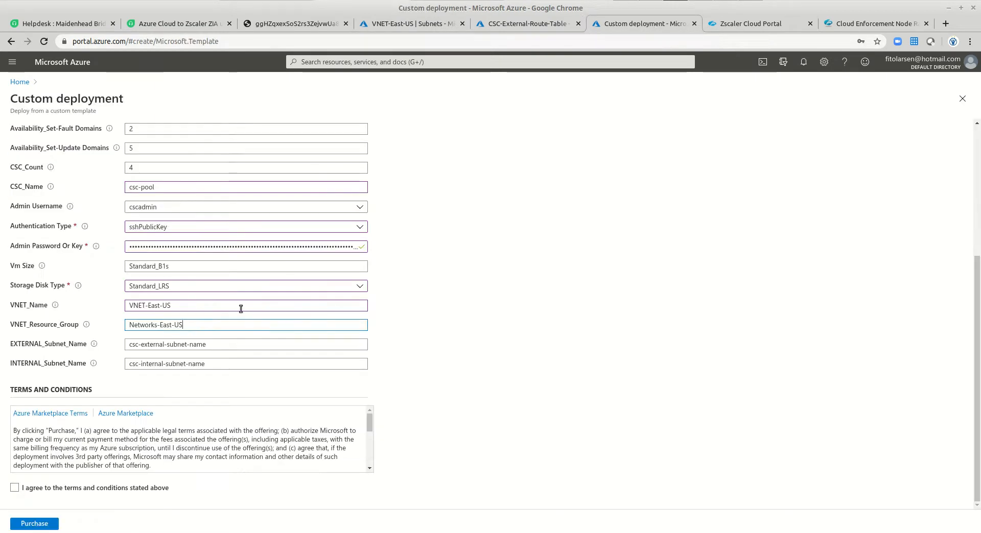
click(197, 344)
drag(206, 344, 94, 344)
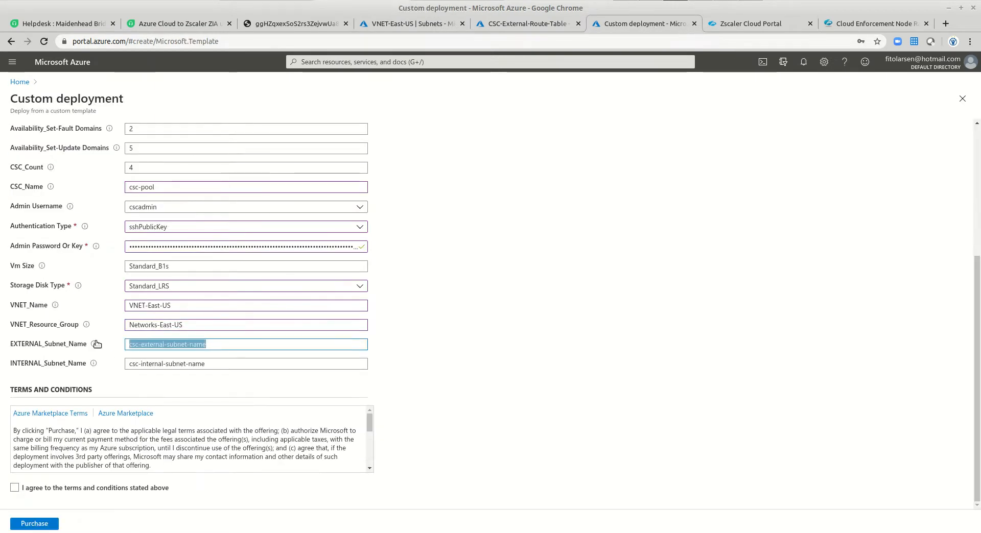
key(ctrl+v)
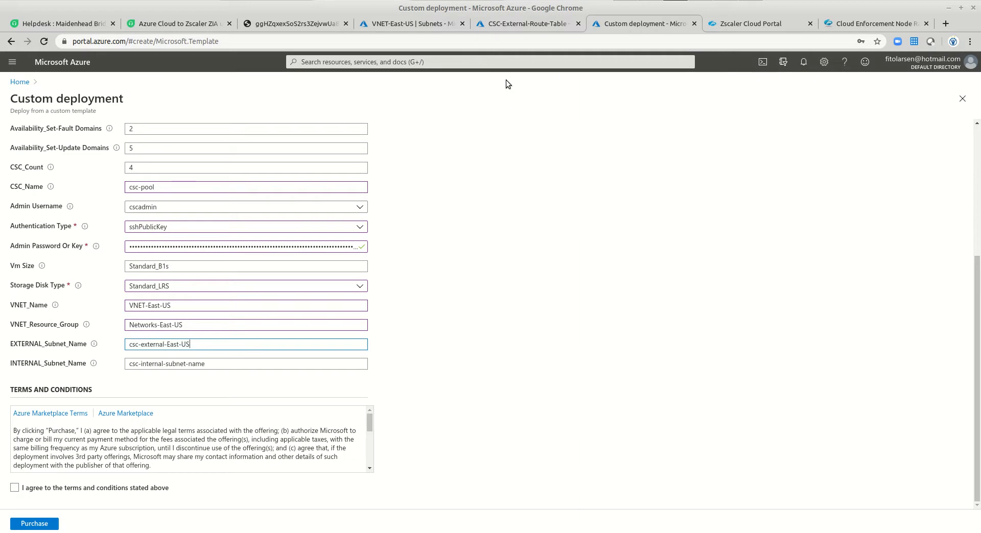
Copy the subnet name csc-internal-East-US from the VNET-East-US subnets into the deployment's INTERNAL_Subnet_Name
click(411, 23)
drag(210, 204, 148, 205)
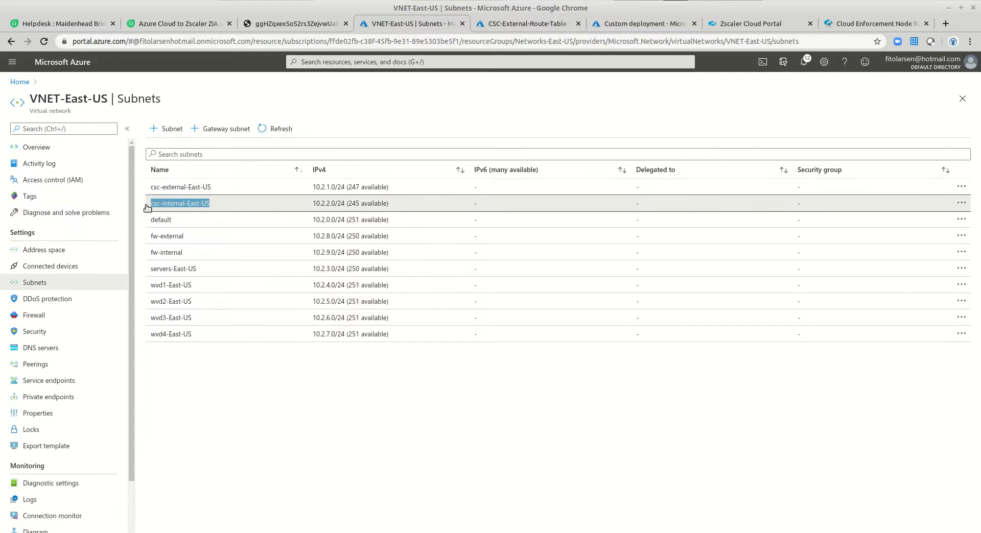
right_click(196, 201)
click(203, 214)
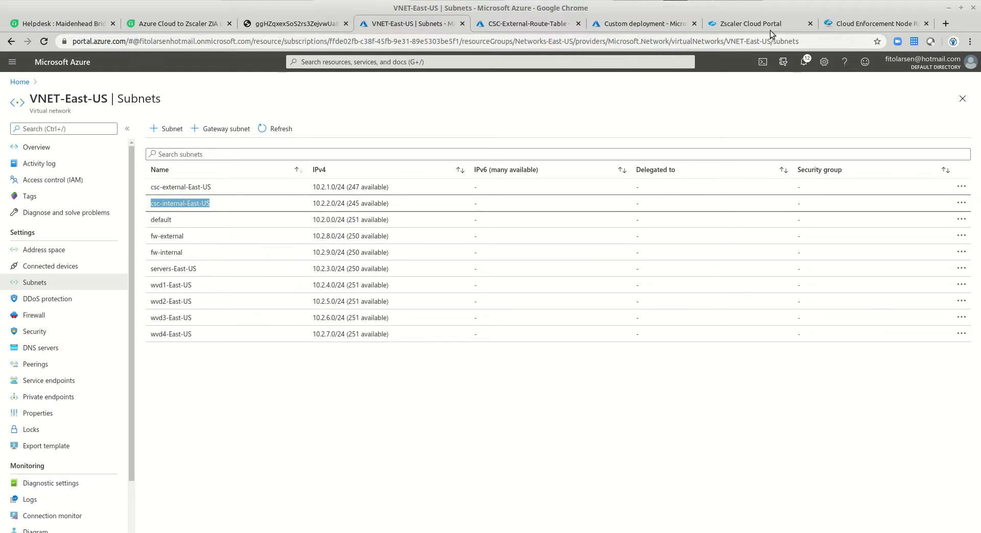
click(646, 24)
click(218, 367)
key(ctrl+a)
key(ctrl+v)
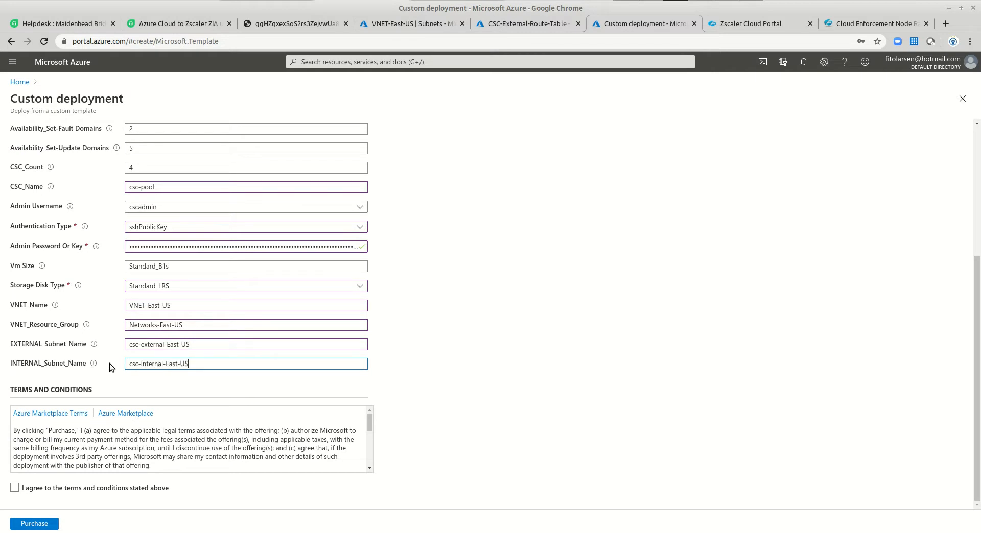
click(418, 363)
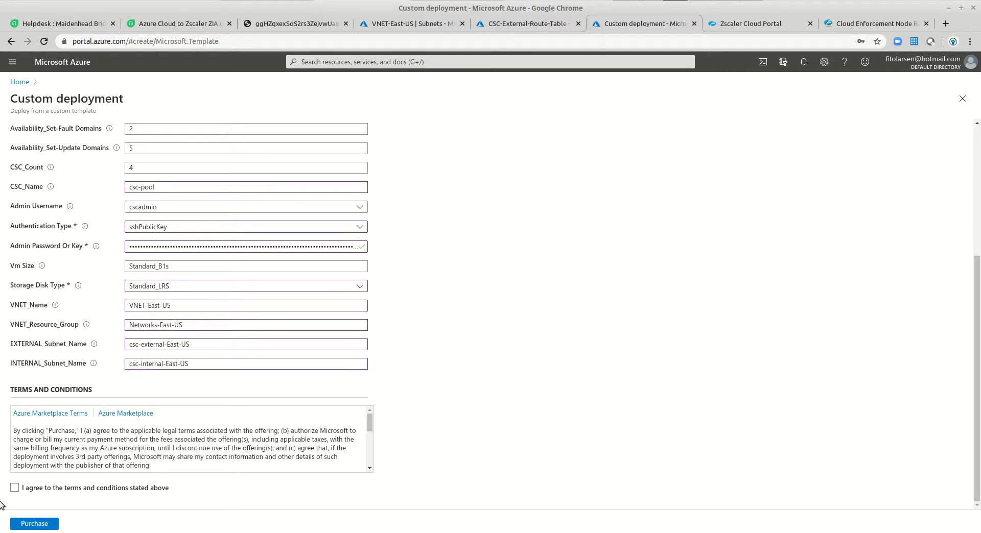
Agree to the terms and conditions and purchase the csc-pool deployment
click(15, 488)
click(35, 523)
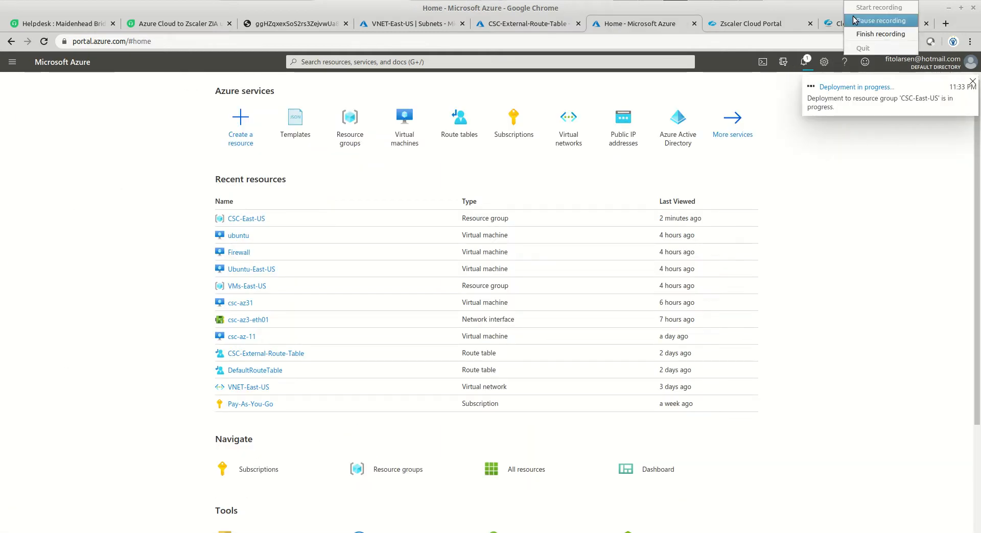
click(858, 20)
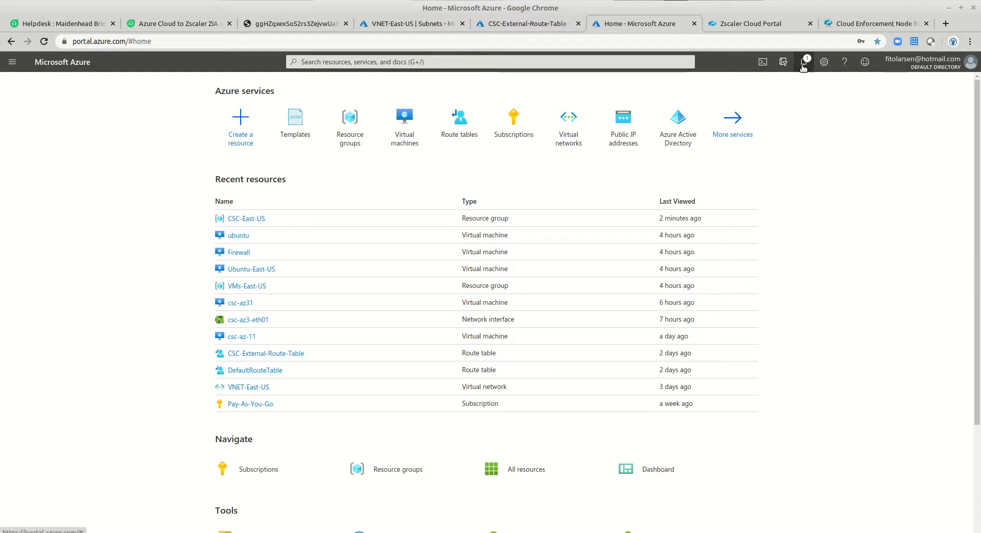
Open the CSC-East-US resource group from the latest deployment notification and review its csc-pool resources
click(803, 67)
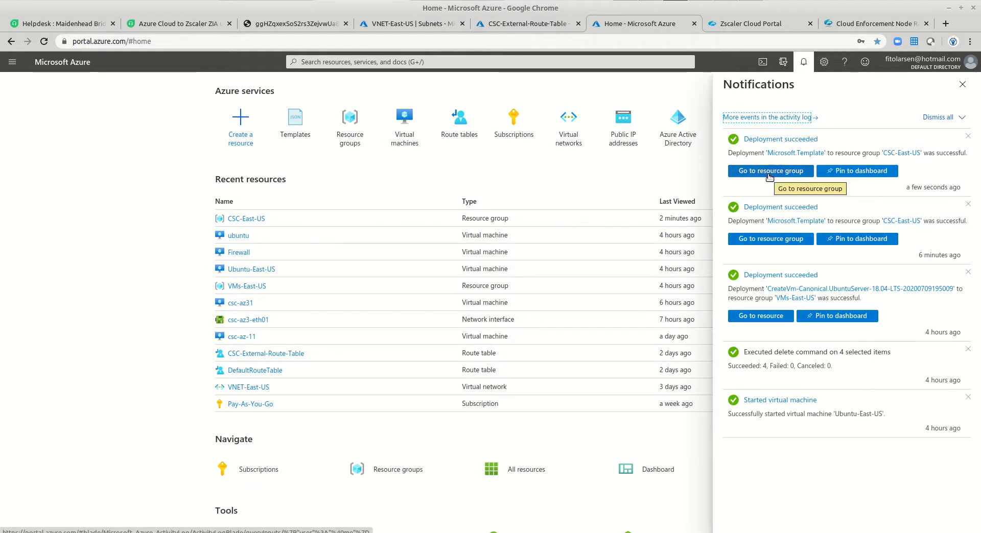
click(770, 172)
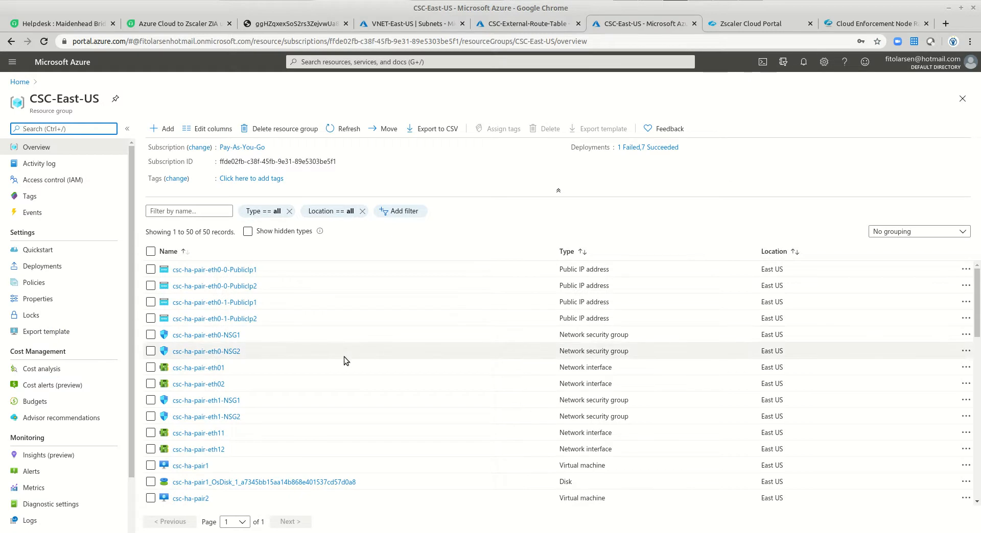
scroll(344, 357, down, 10)
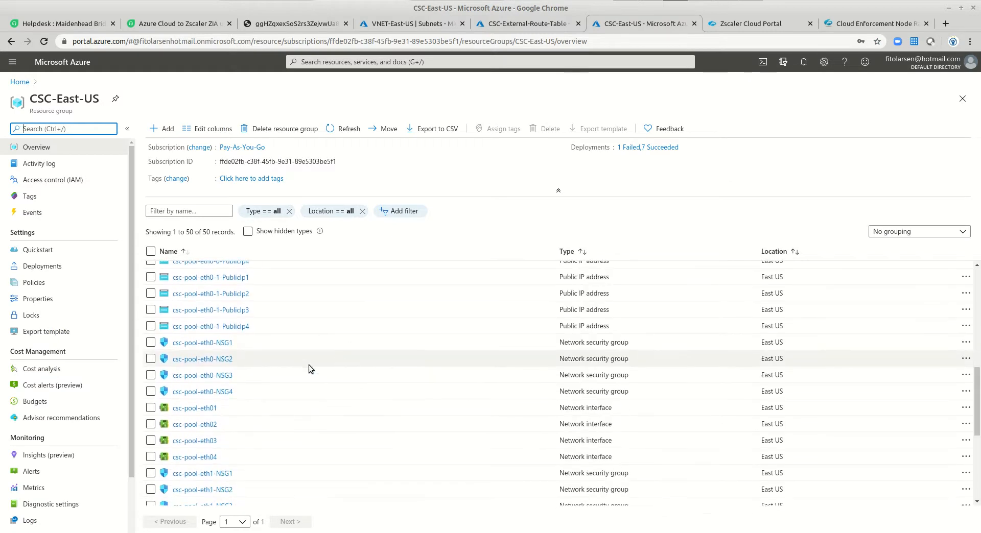
scroll(243, 409, down, 3)
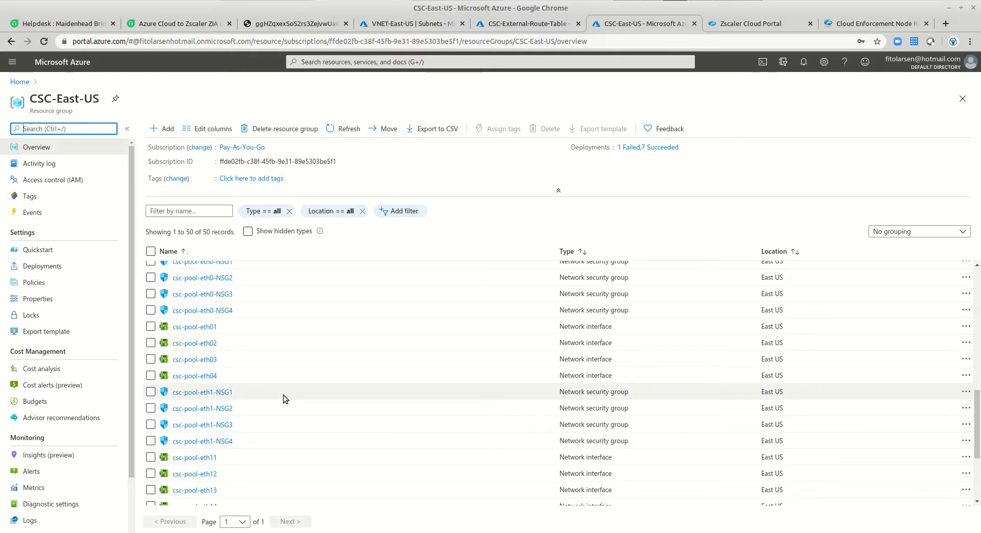
Read the guide's Security instructions on creating and associating a Network Security Group, and check the CSC network diagram
click(176, 18)
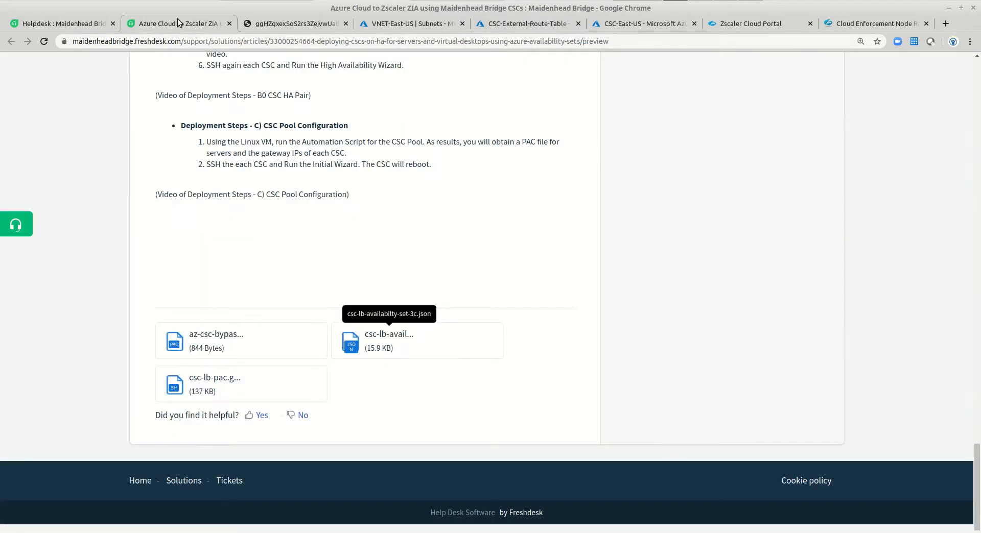
scroll(200, 79, up, 10)
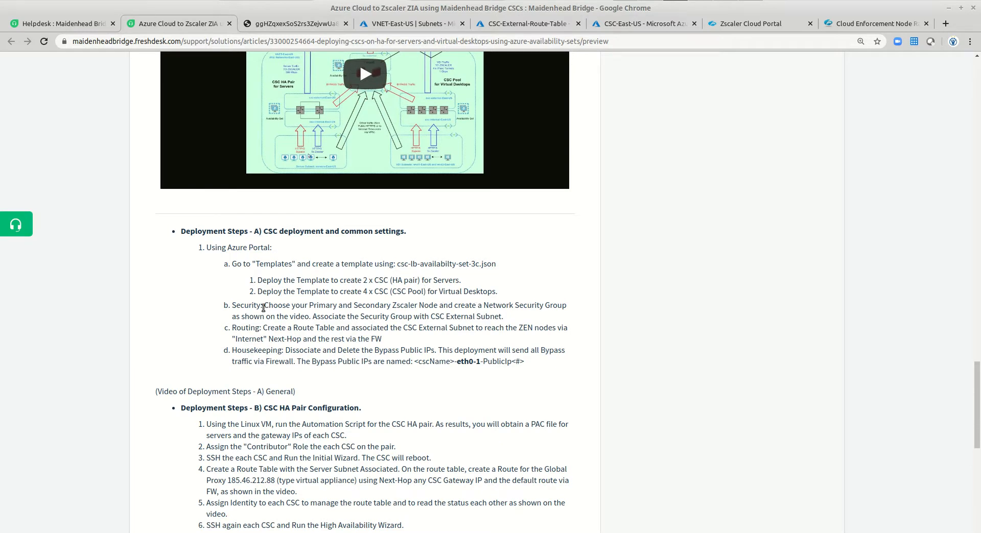
drag(263, 307, 478, 302)
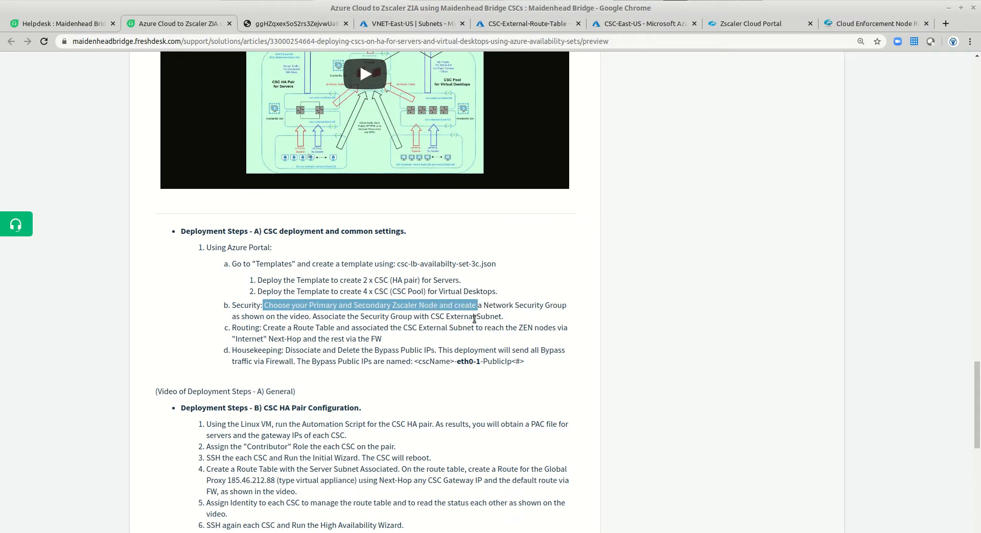
click(483, 309)
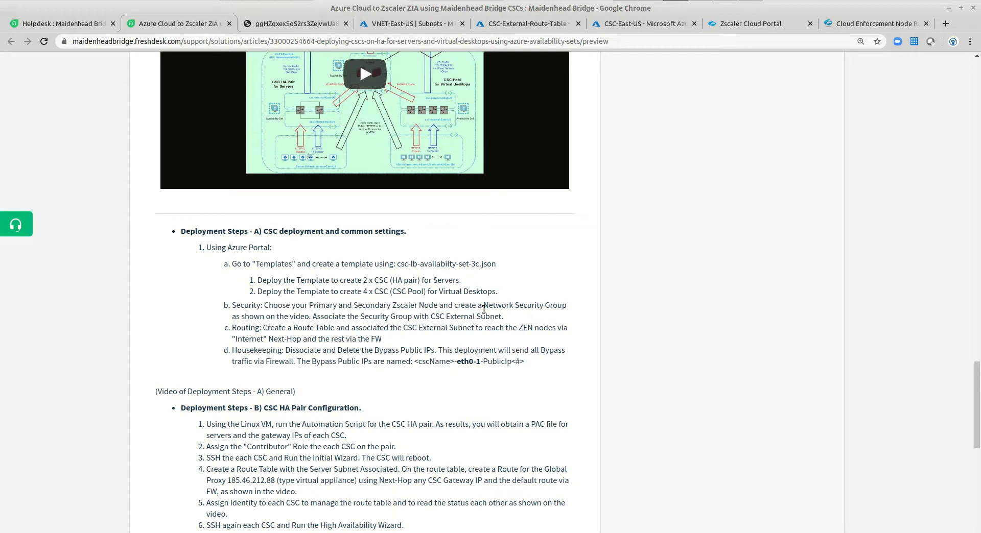
drag(314, 316, 509, 318)
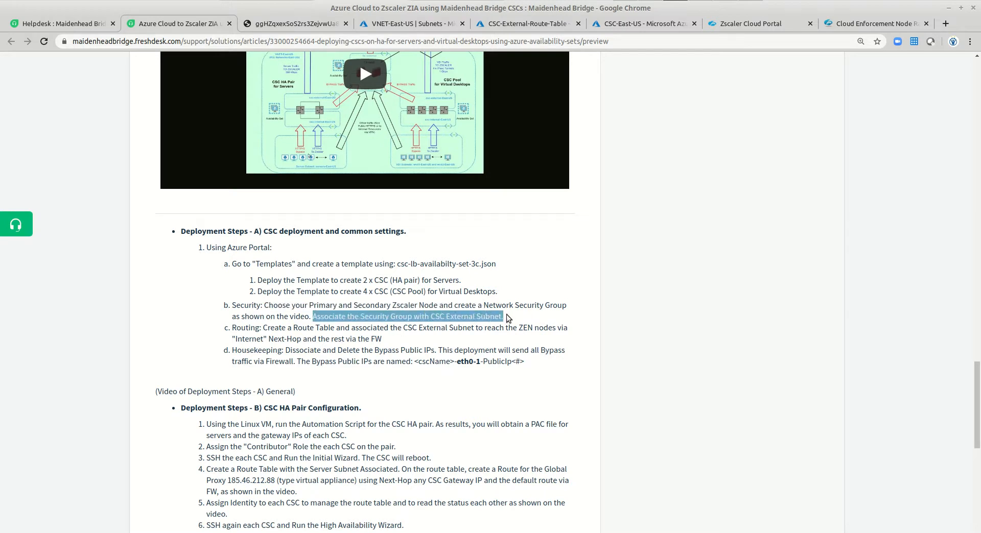
click(275, 25)
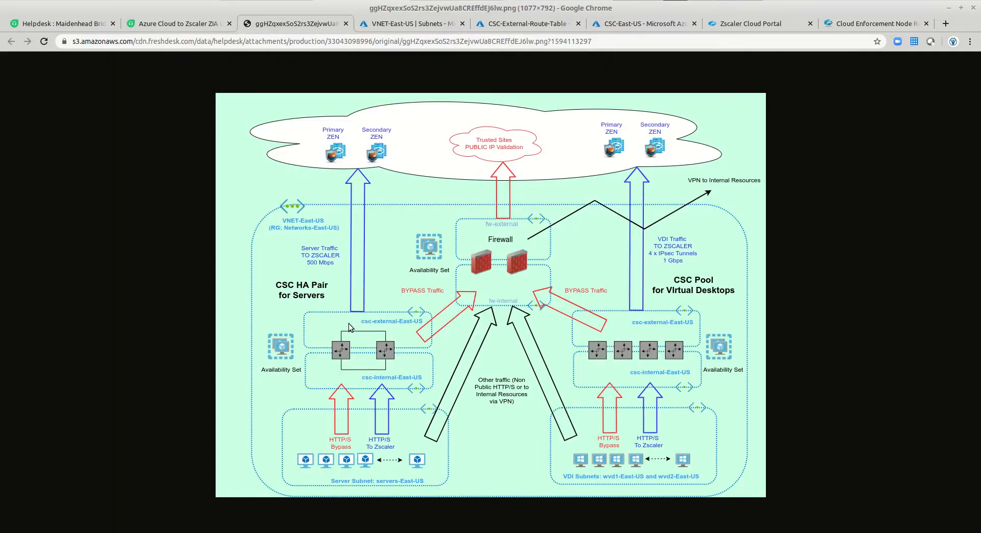
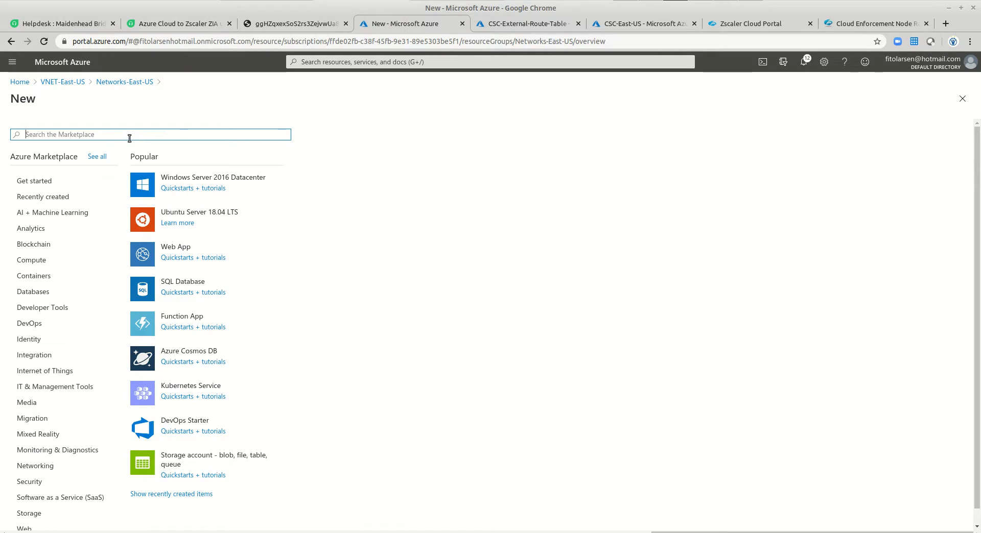
Find Network security group in the Marketplace for the Networks-East-US resource group and open its creation form
text(network)
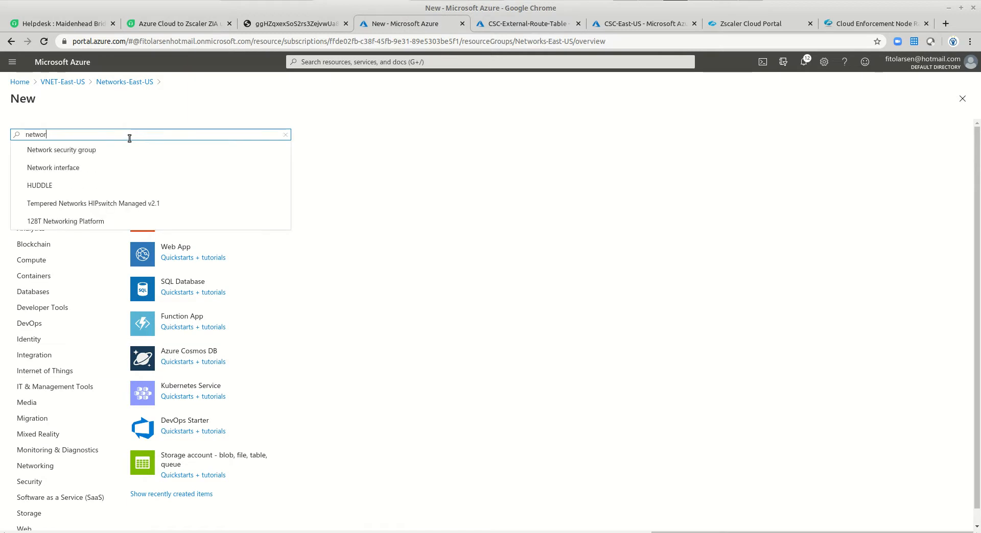
click(121, 149)
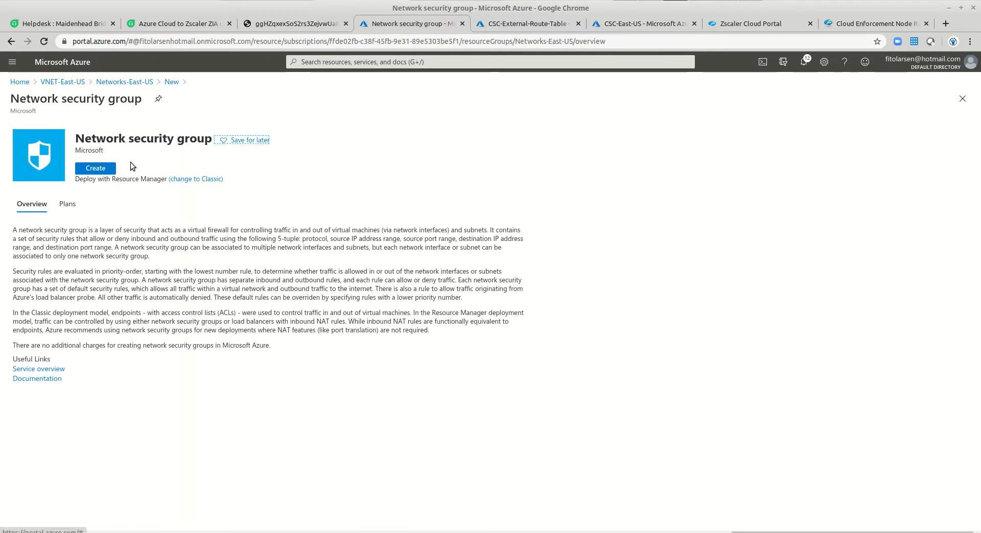
click(101, 169)
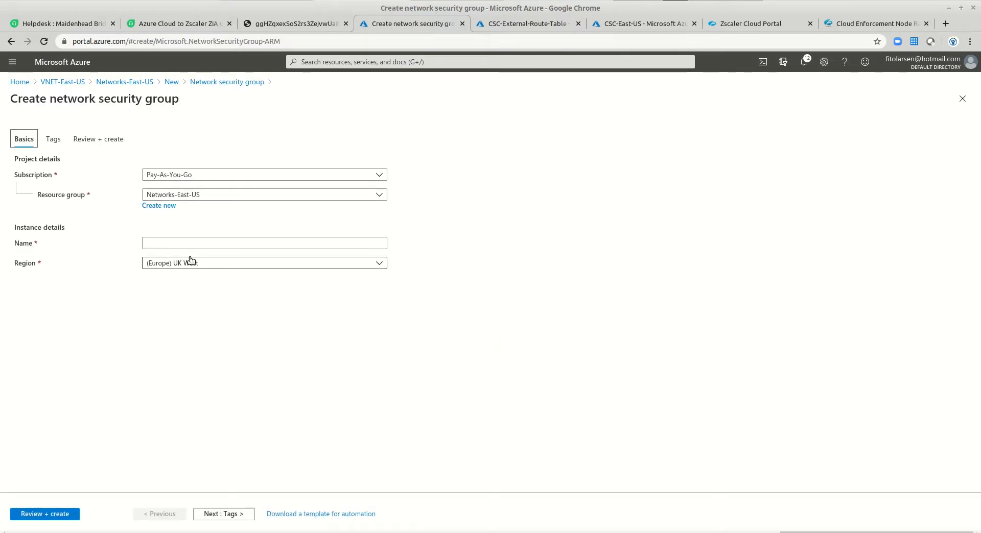
Set the network security group's region to (US) East US
click(200, 266)
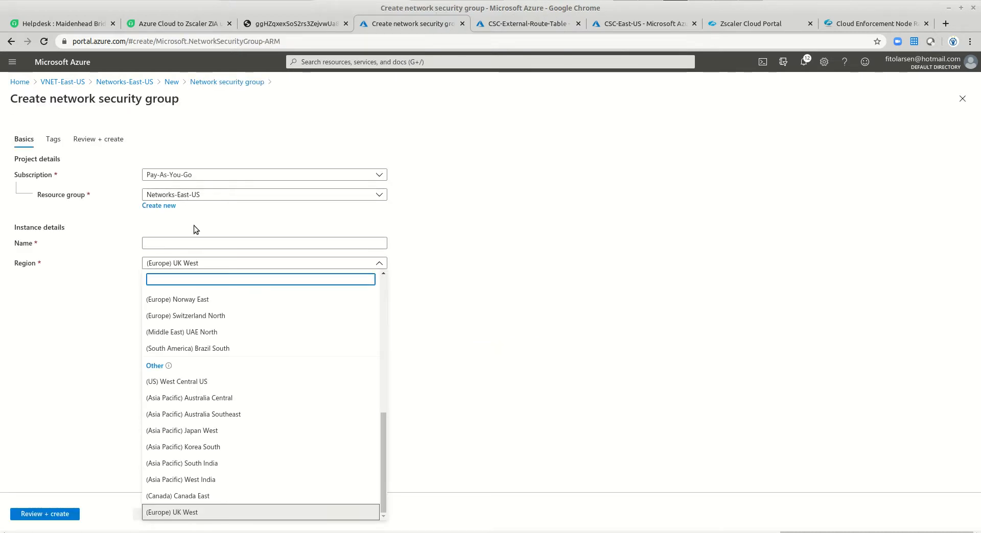
scroll(232, 322, up, 2)
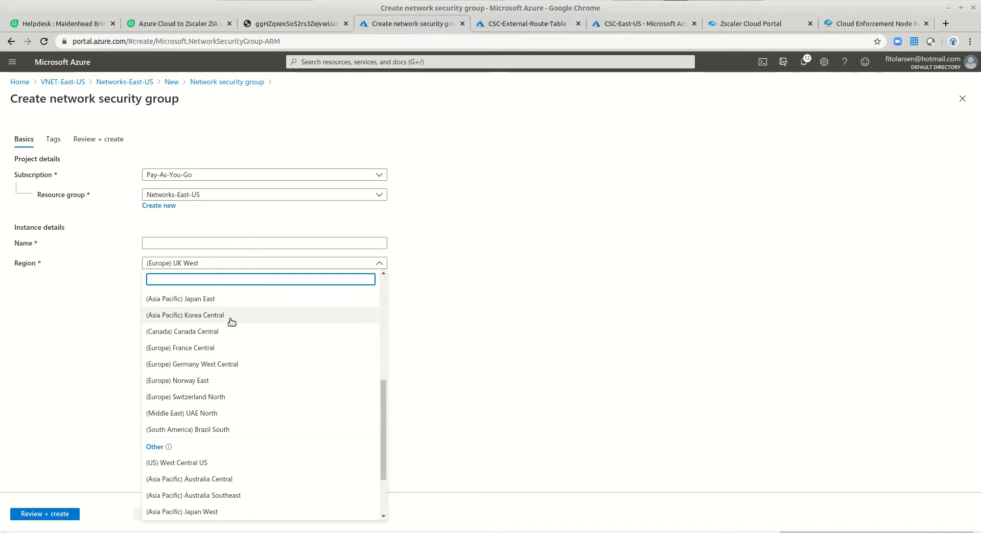
scroll(231, 322, up, 2)
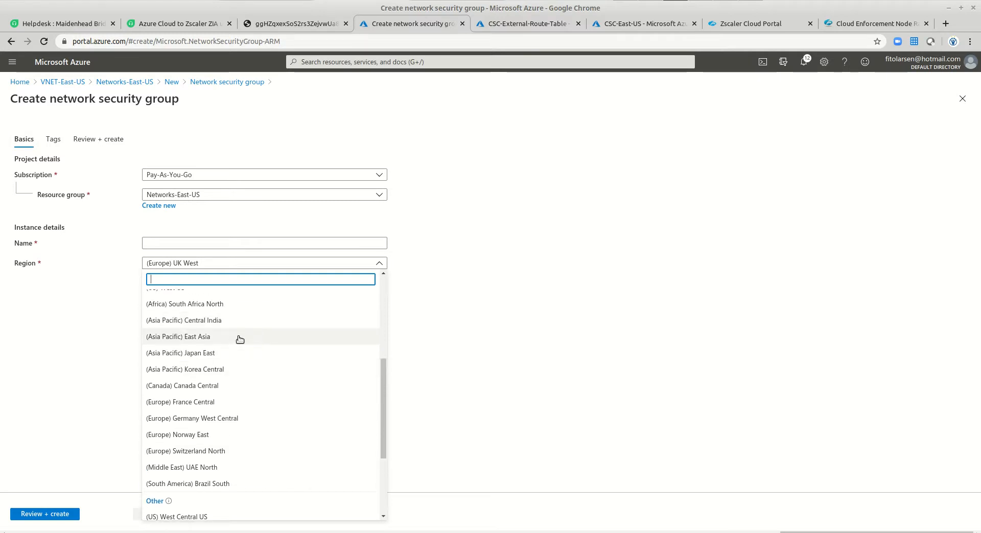
scroll(251, 359, up, 3)
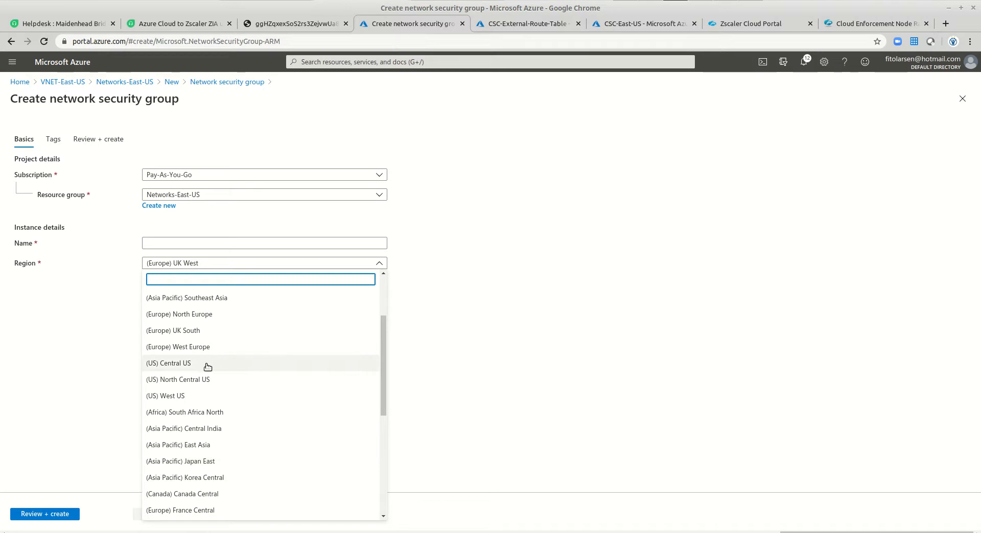
scroll(208, 368, up, 1)
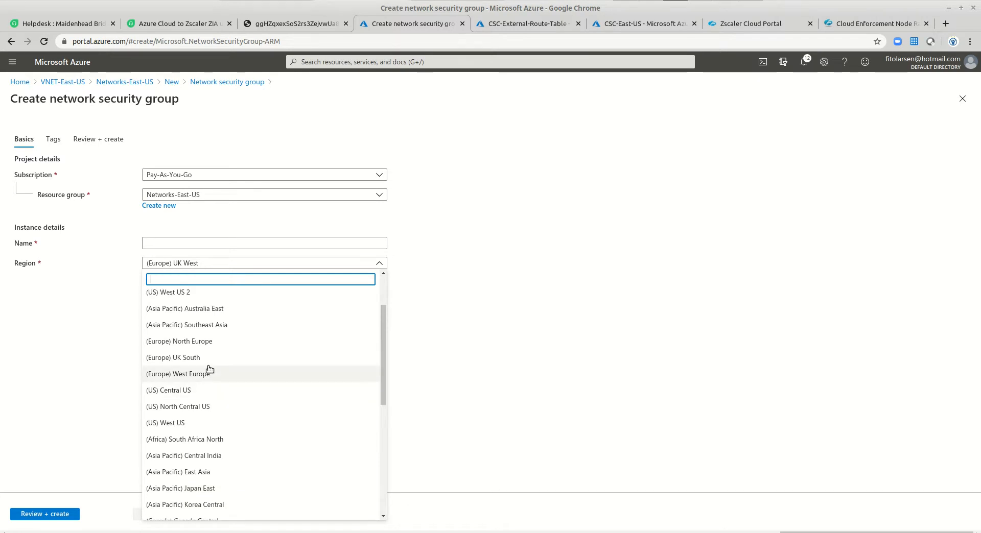
scroll(209, 368, up, 2)
click(193, 296)
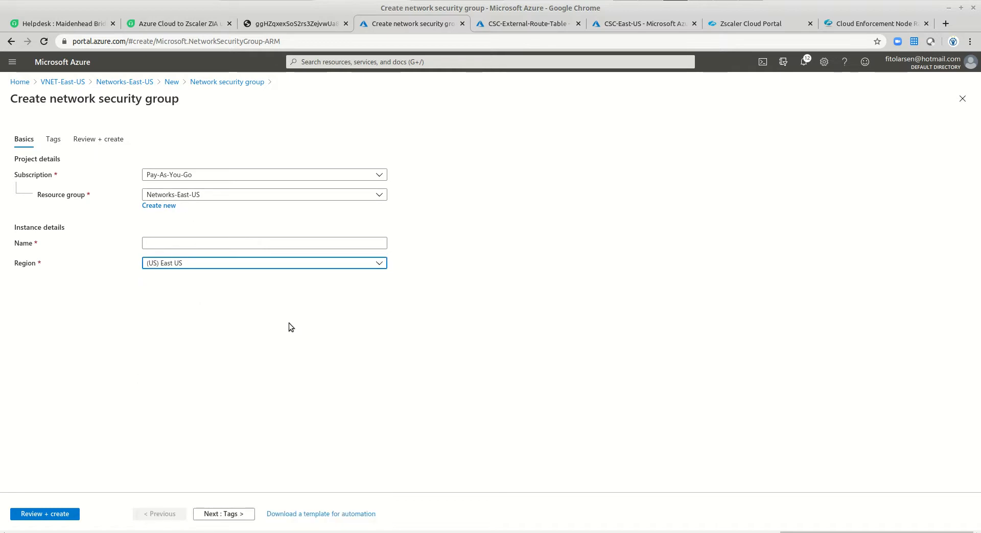
Name the network security group csc-external-subnet-SG, copying the name from the External Subnet security group section of the notes file
click(195, 244)
click(458, 0)
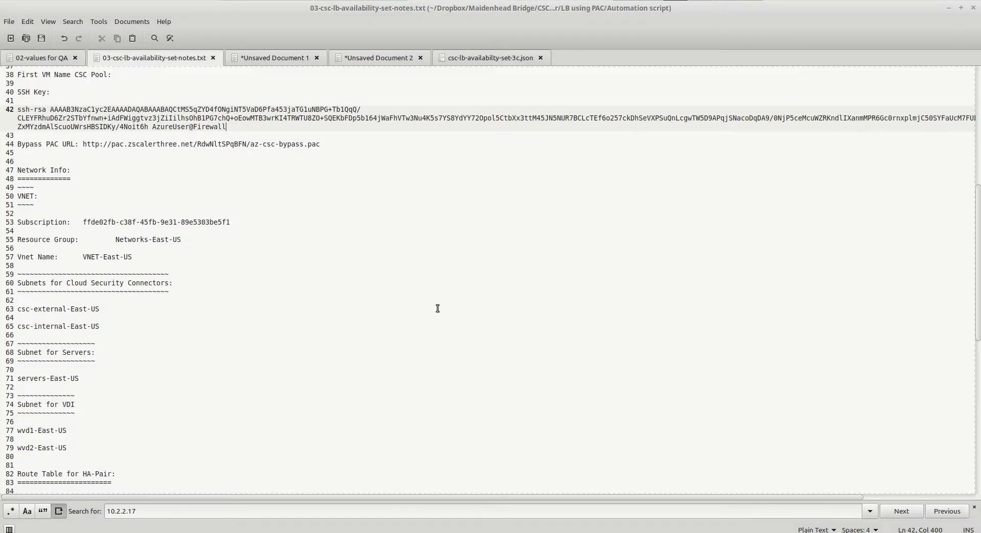
scroll(437, 308, down, 8)
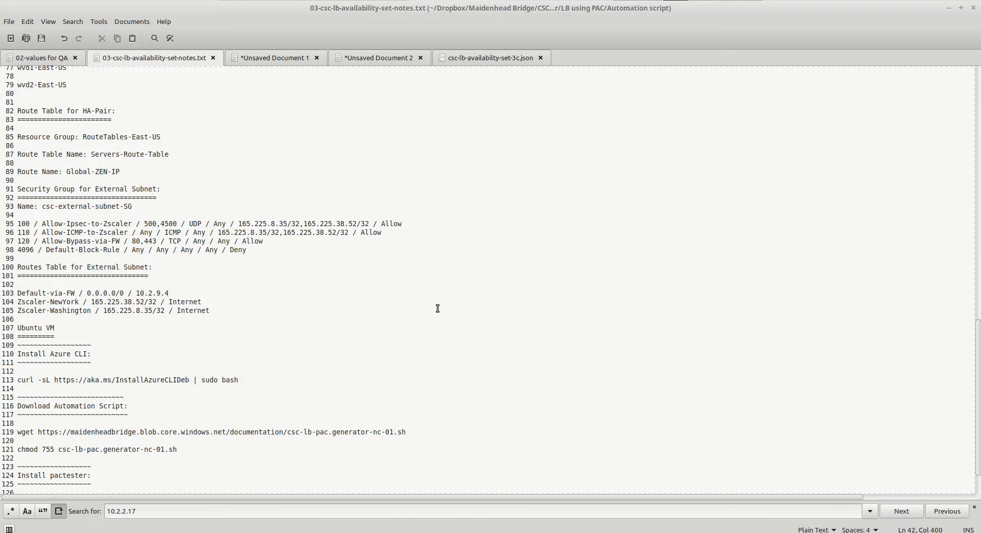
drag(44, 209, 144, 209)
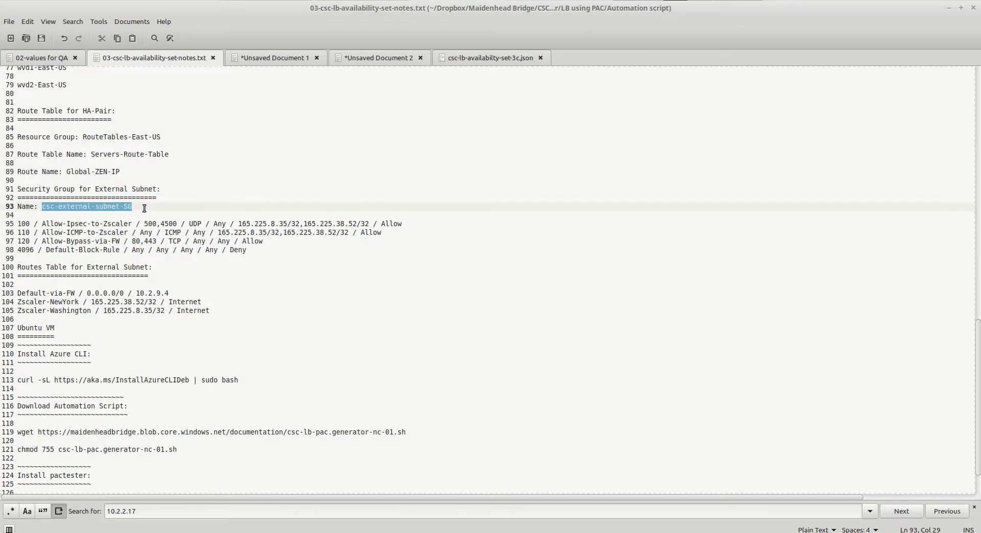
right_click(111, 207)
click(141, 256)
key(alt+Tab)
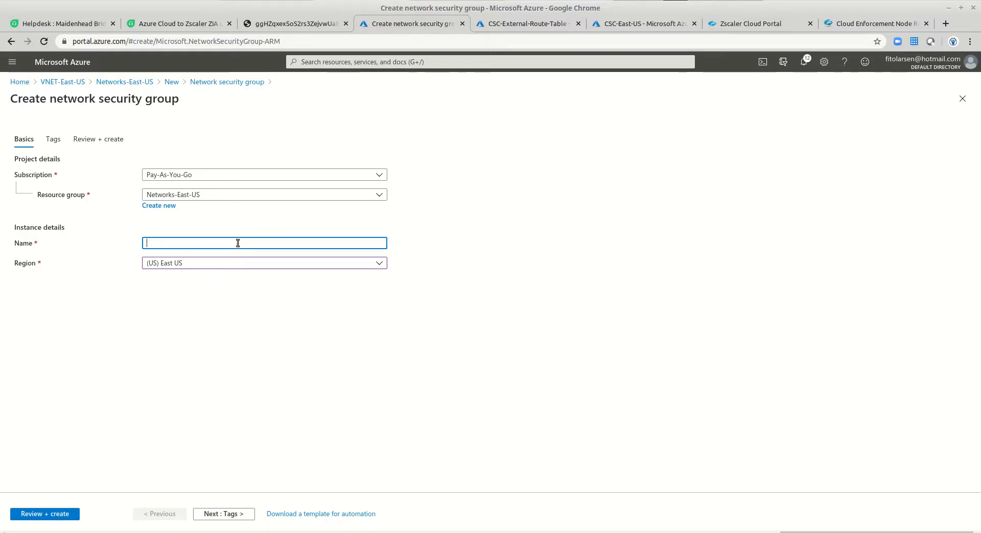
key(ctrl+v)
click(258, 312)
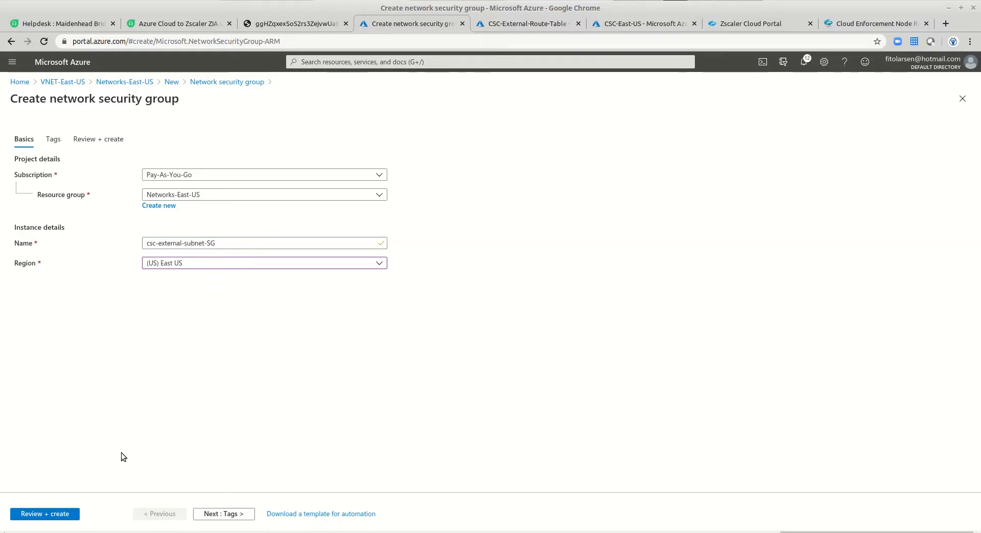
Validate and create the csc-external-subnet-SG network security group, and open the deployed resource
click(65, 514)
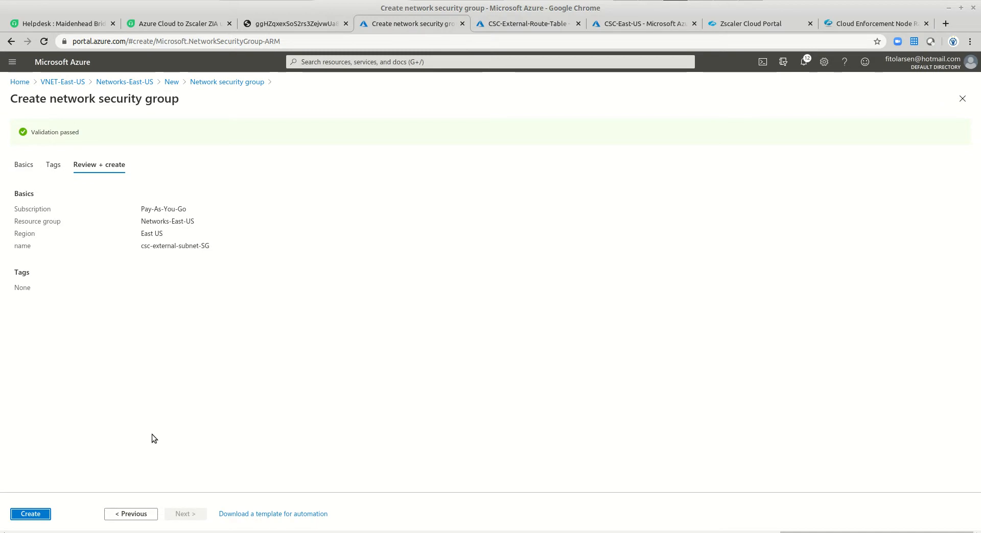
click(33, 515)
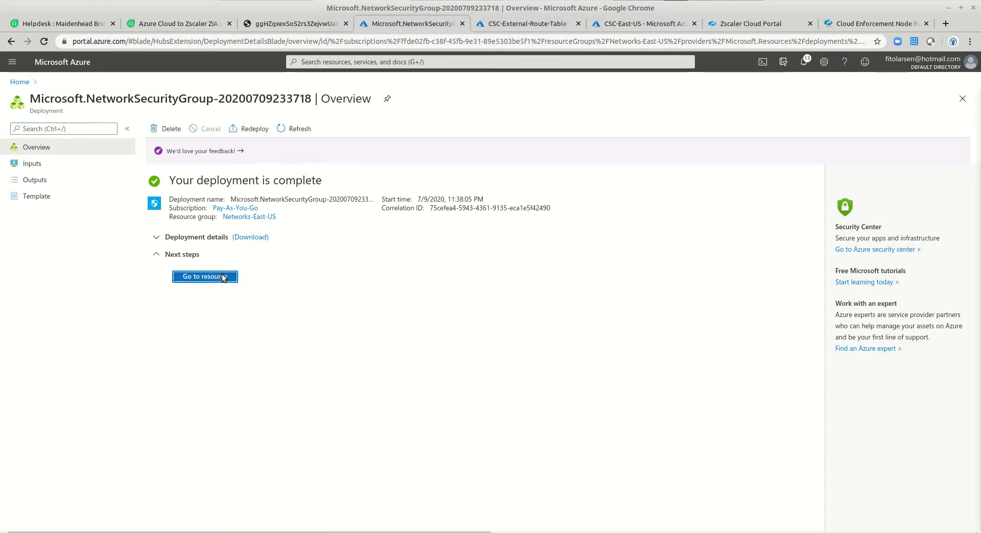
click(221, 276)
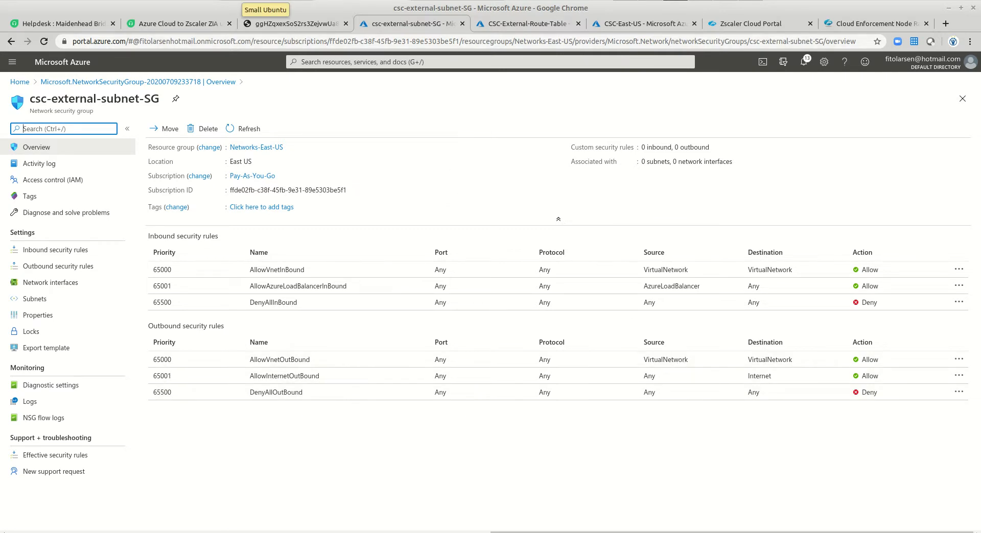
Switch to the Small Ubuntu terminal and examine the nslookup results for vpn.zscalerthree.net and secondary.vpn.zscalerthree.net
click(265, 2)
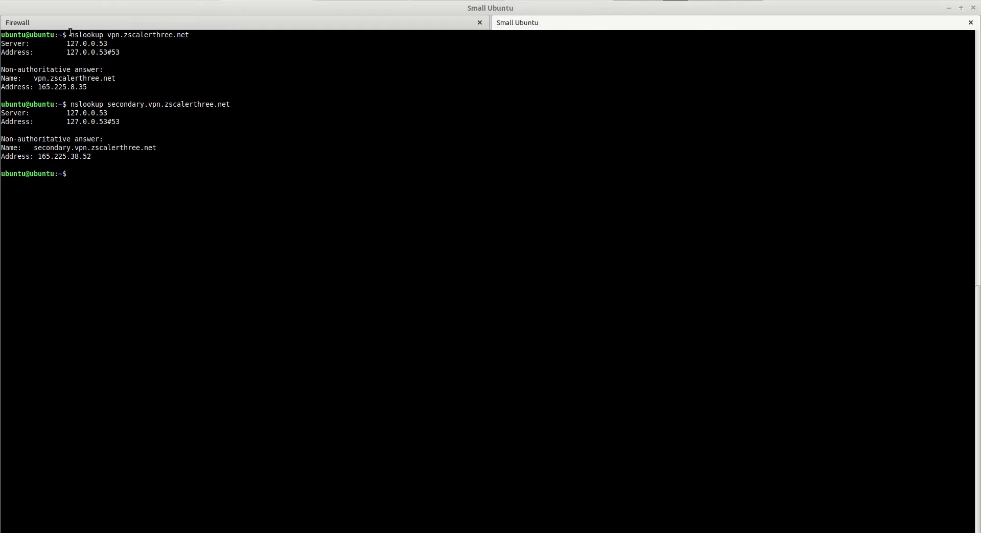
drag(71, 35, 106, 26)
scroll(177, 316, down, 6)
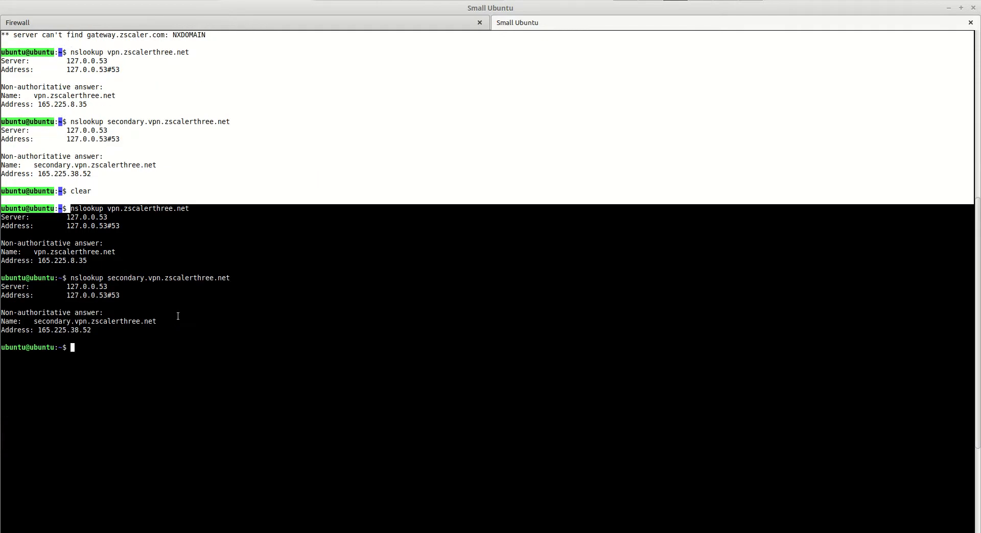
click(179, 289)
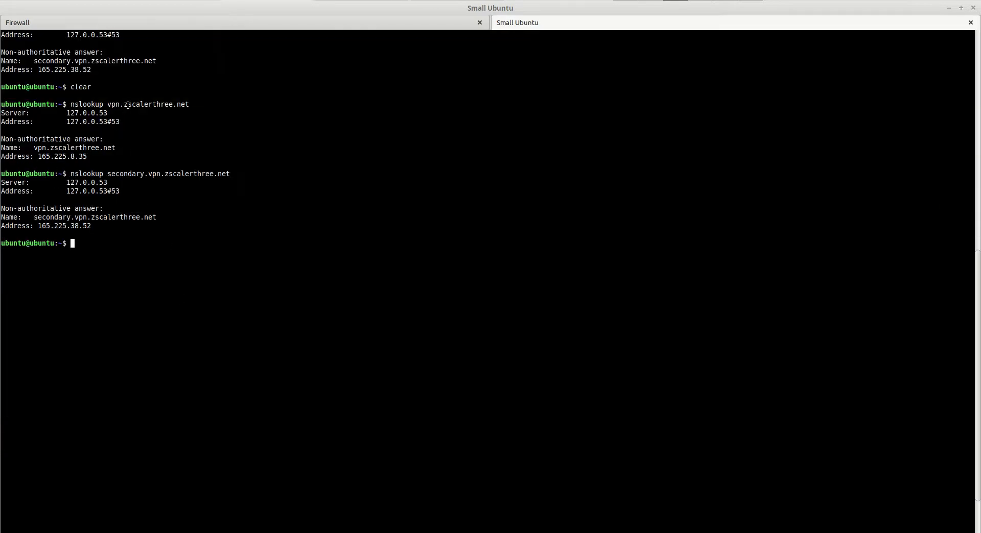
drag(106, 104, 193, 106)
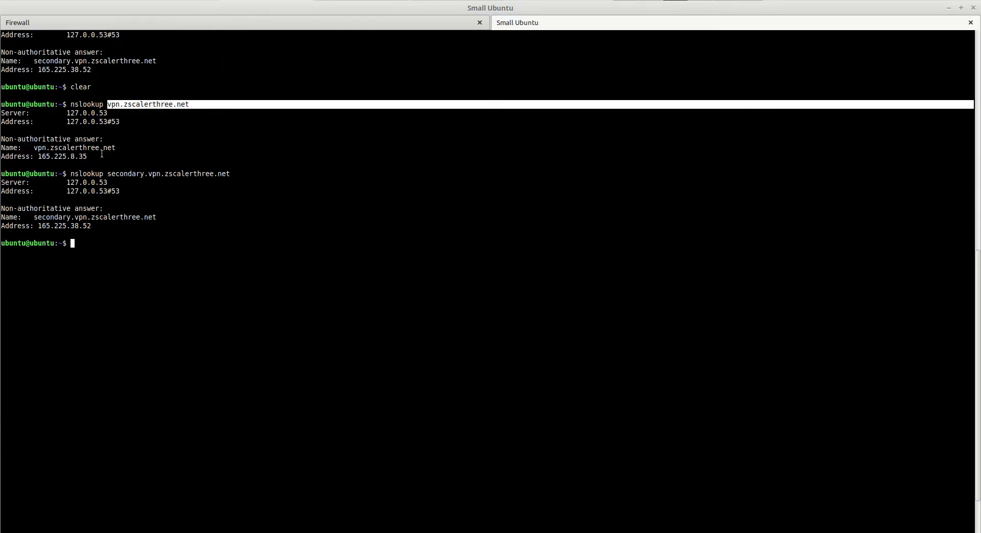
drag(40, 156, 90, 159)
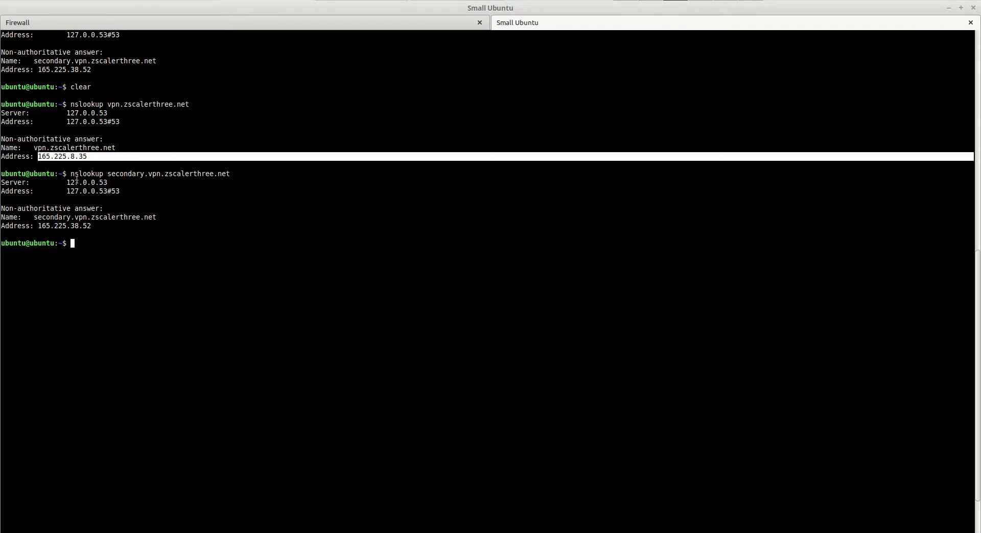
drag(69, 173, 233, 176)
drag(67, 225, 86, 226)
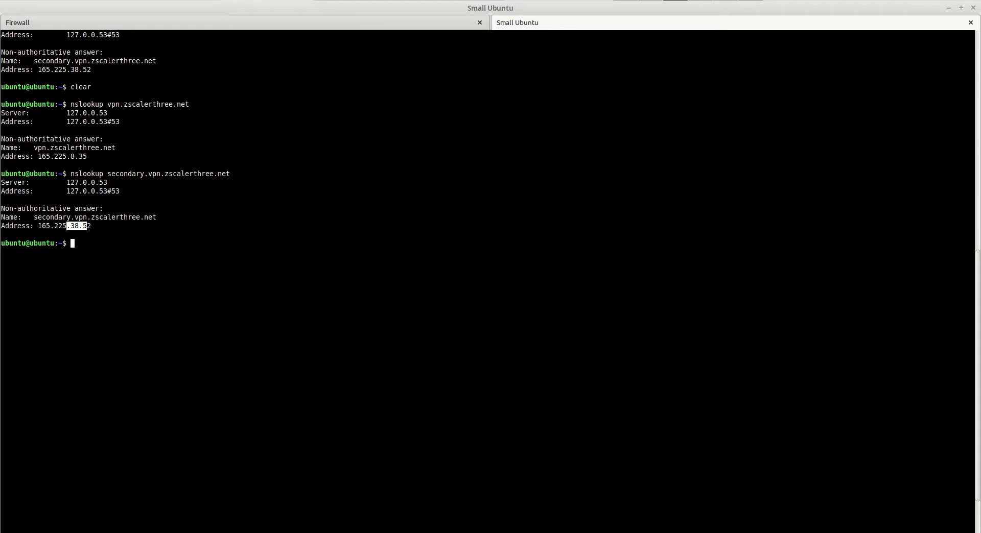
Compare the Washington DC and New York III ranges on the Cloud Enforcement Node Ranges page with the addresses resolved in the terminal
click(365, 1)
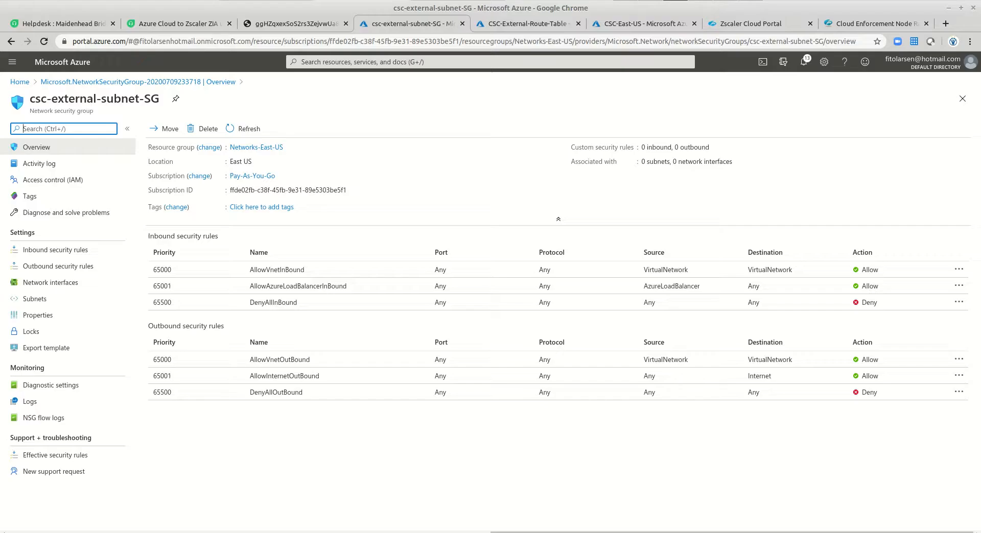
click(839, 23)
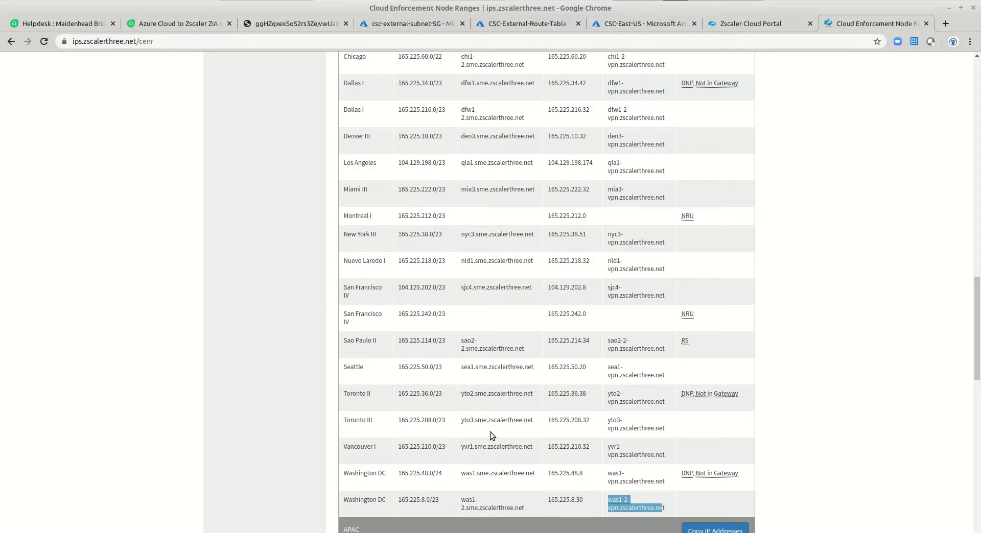
drag(402, 501, 435, 501)
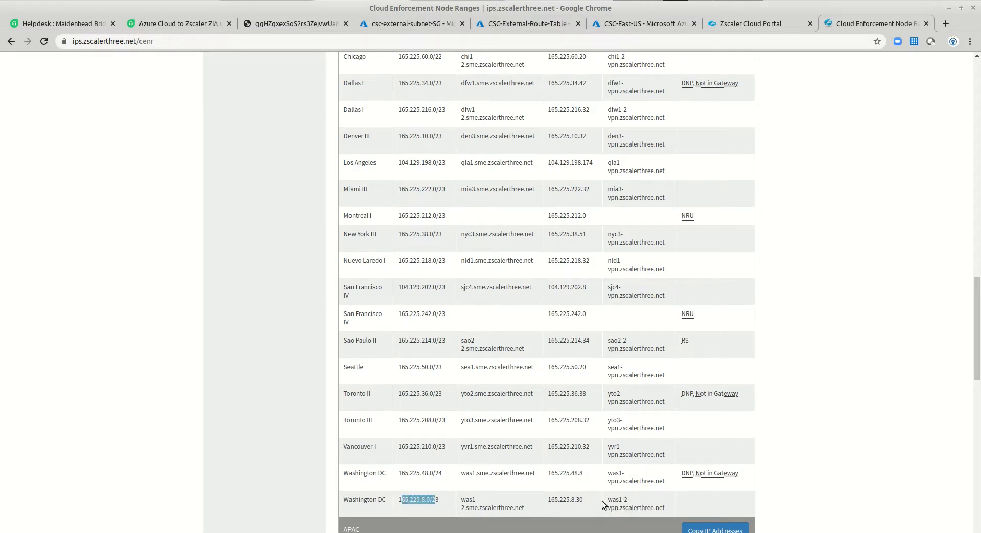
drag(608, 501, 662, 510)
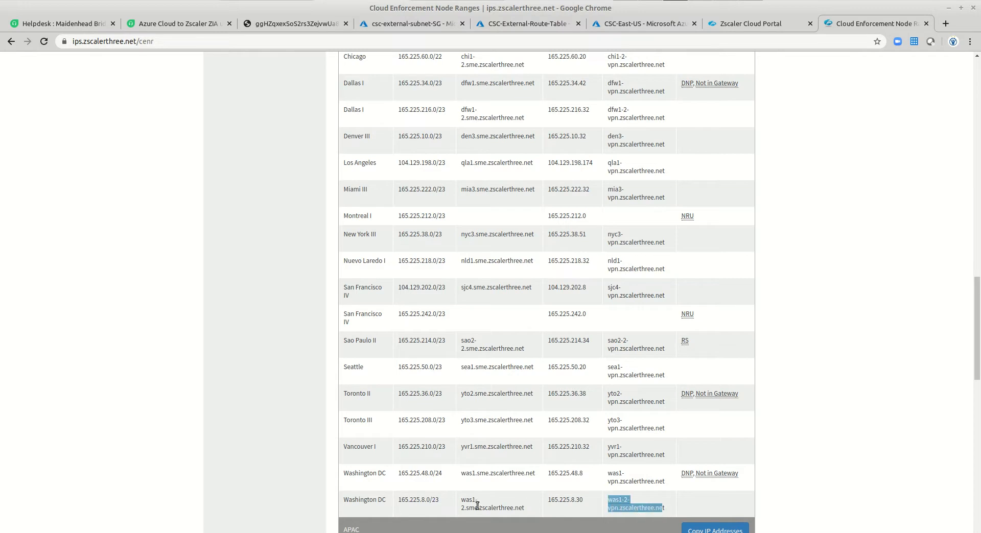
click(427, 502)
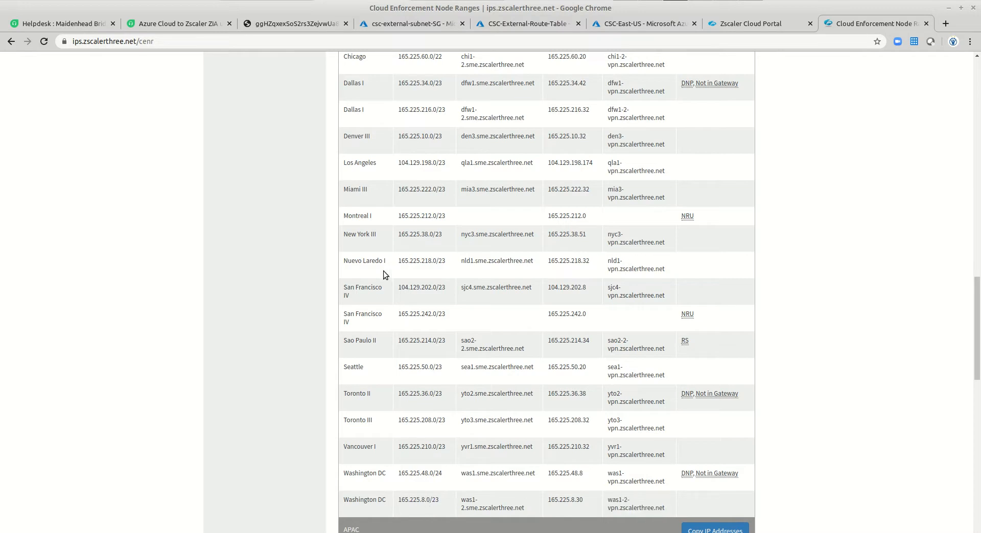
drag(399, 236, 445, 231)
key(alt+Tab)
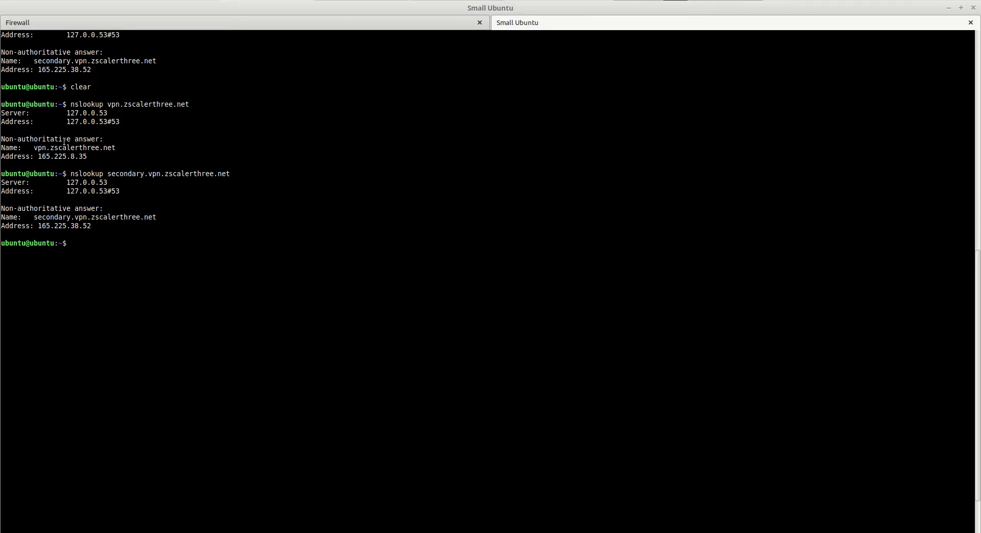
drag(37, 158, 83, 180)
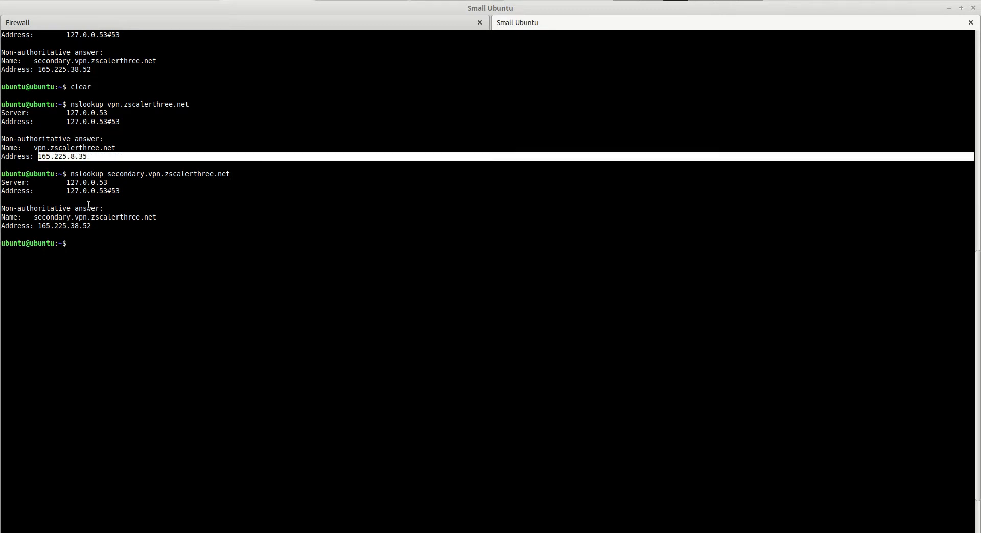
drag(40, 227, 97, 225)
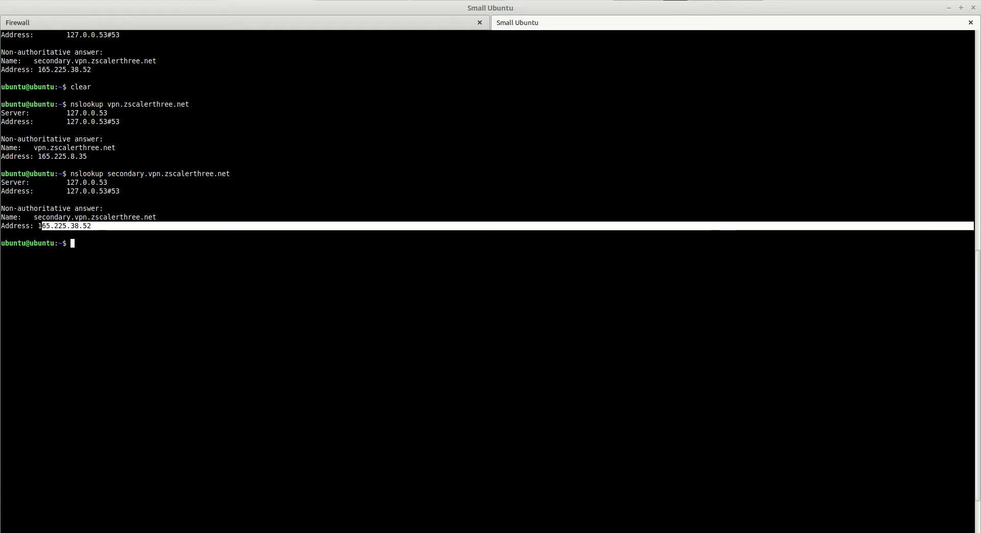
key(alt+Tab)
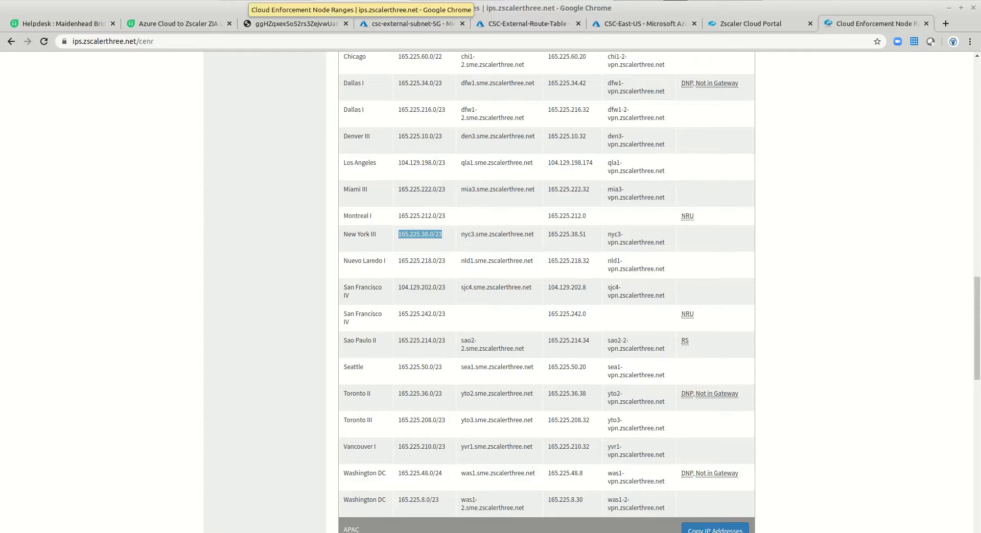
Start a new outbound security rule in csc-external-subnet-SG and set its destination type to IP Addresses
click(384, 26)
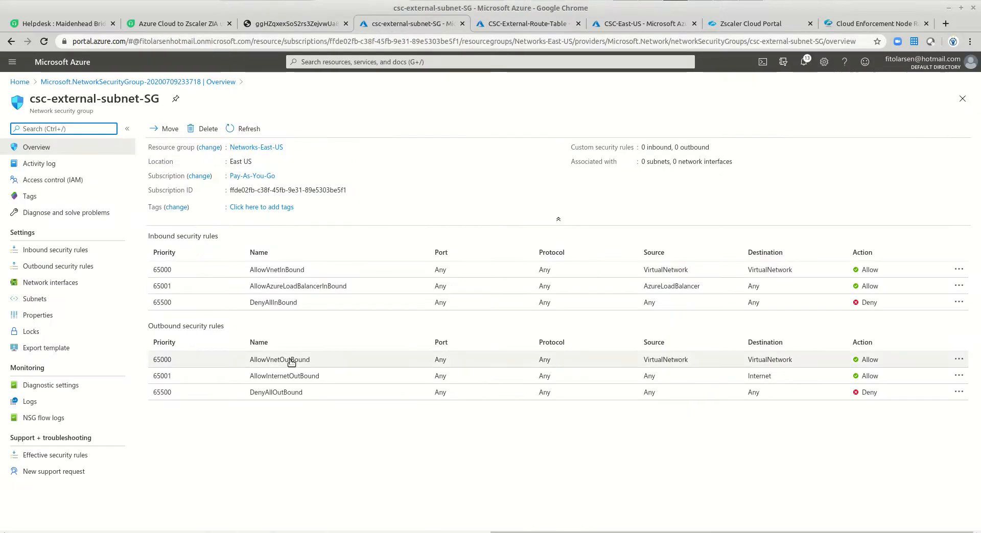
click(60, 267)
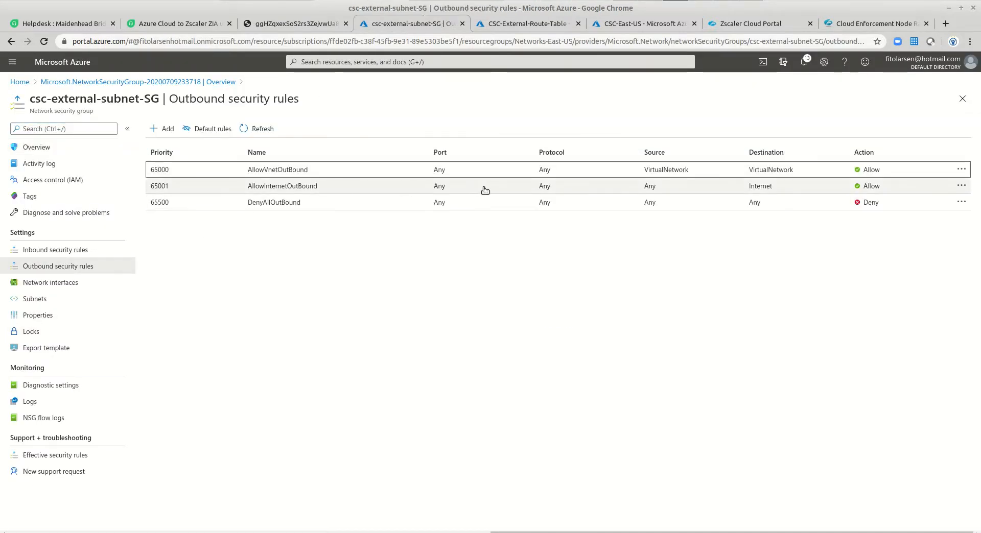
click(158, 130)
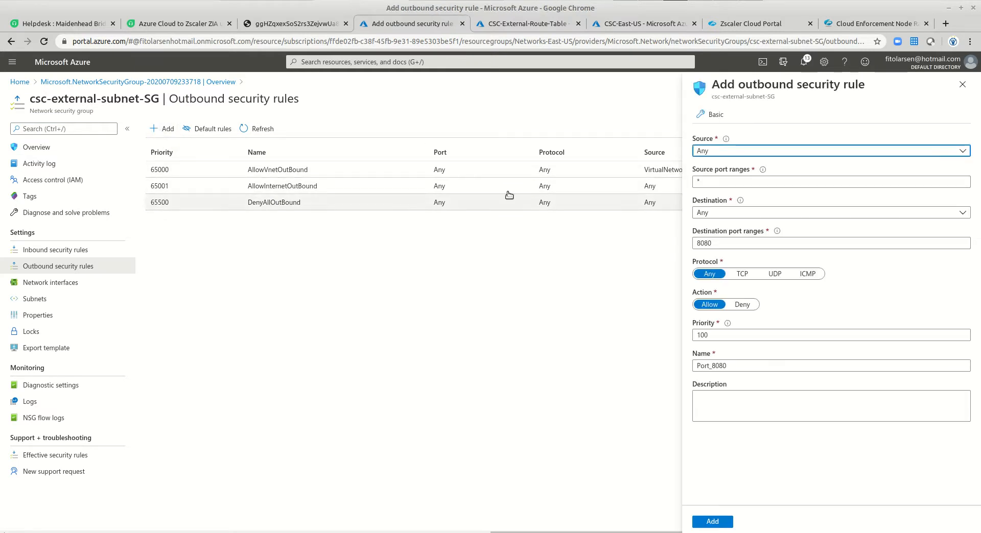
click(723, 213)
click(728, 242)
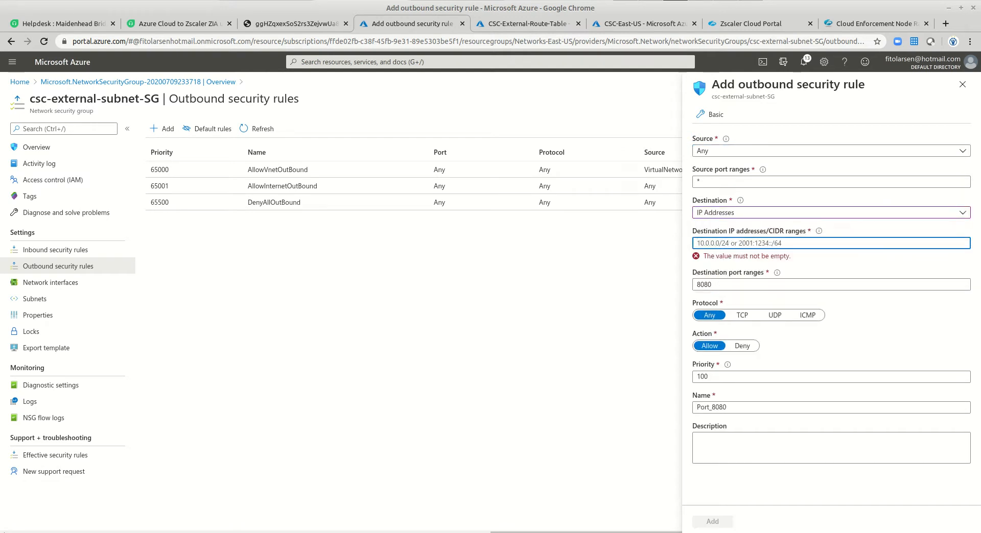
Copy 165.225.8.35/32,165.225.38.52/32 from the Allow-Ipsec-to-Zscaler line of the text editor notes into the new rule's destination IP ranges
key(alt+Tab)
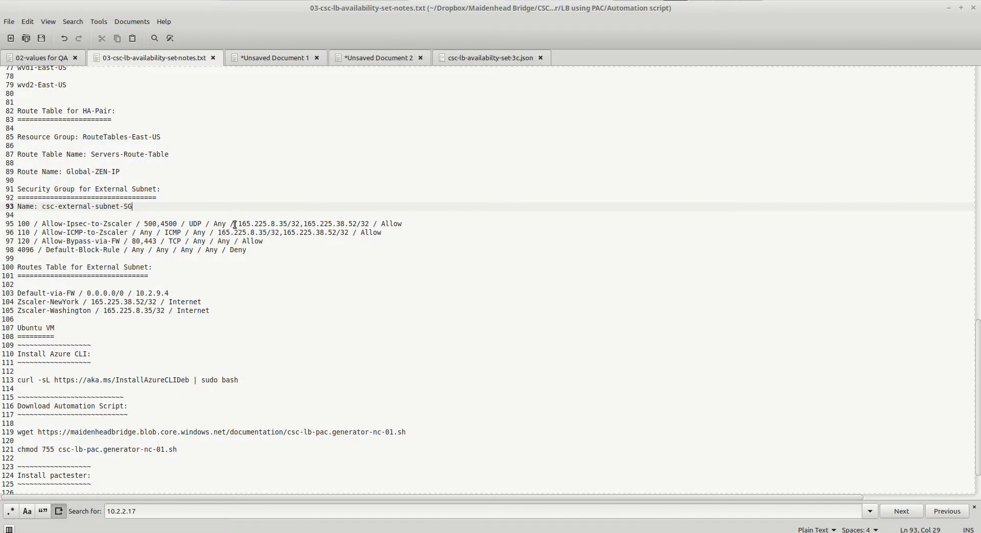
drag(237, 225, 368, 225)
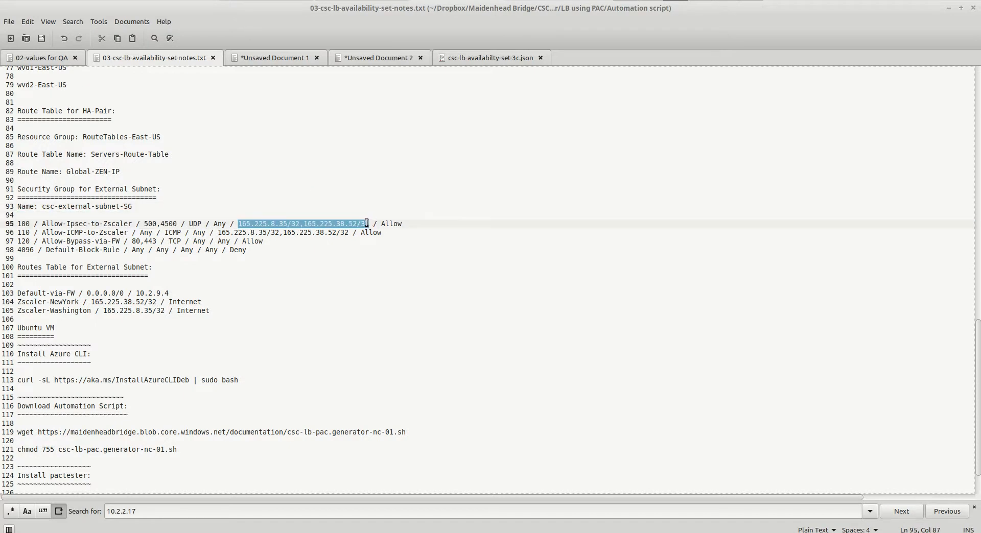
right_click(366, 223)
click(397, 266)
key(alt+Tab)
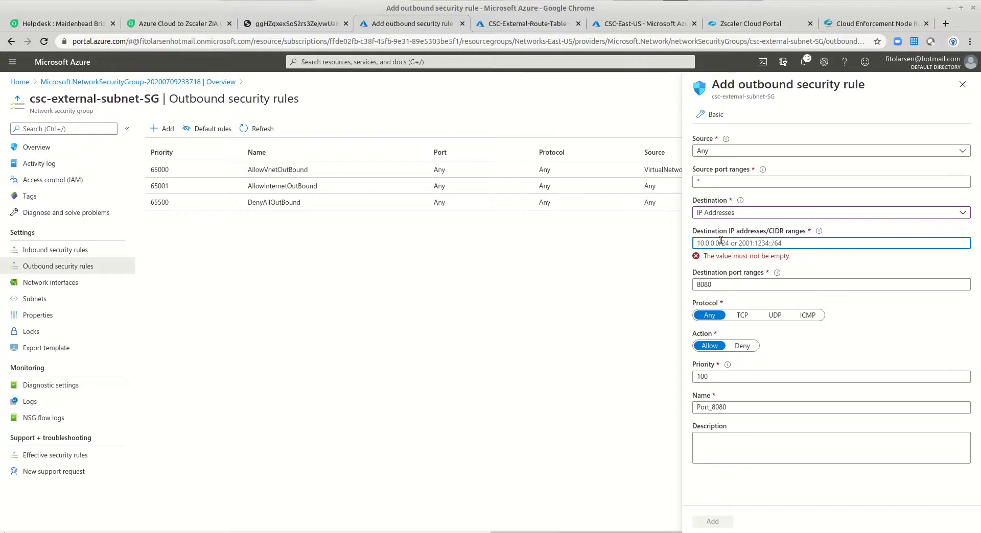
key(ctrl+v)
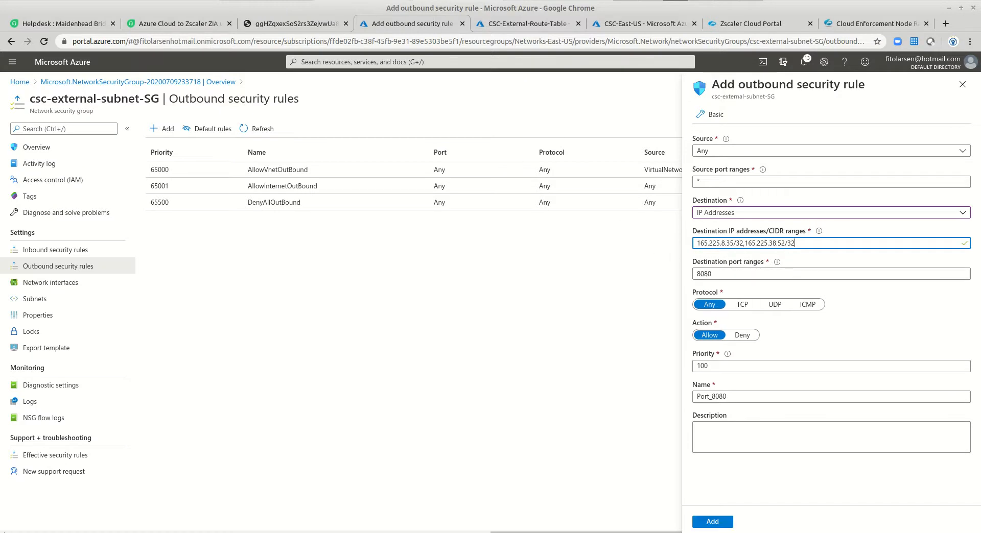
Set the rule's destination port ranges to 500,4500, copied from the notes, and choose the UDP protocol
key(alt+Tab)
click(145, 225)
drag(145, 225, 176, 225)
right_click(171, 224)
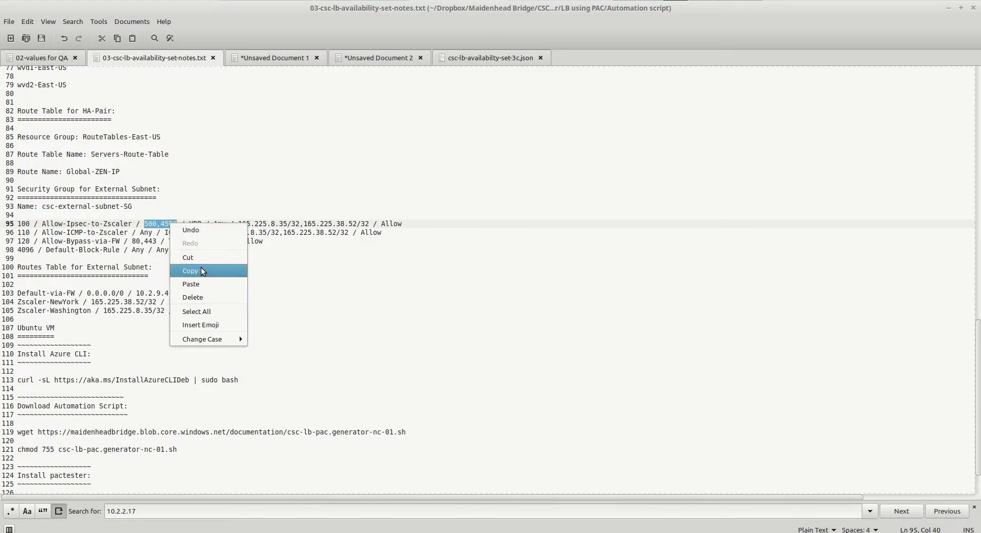
click(202, 267)
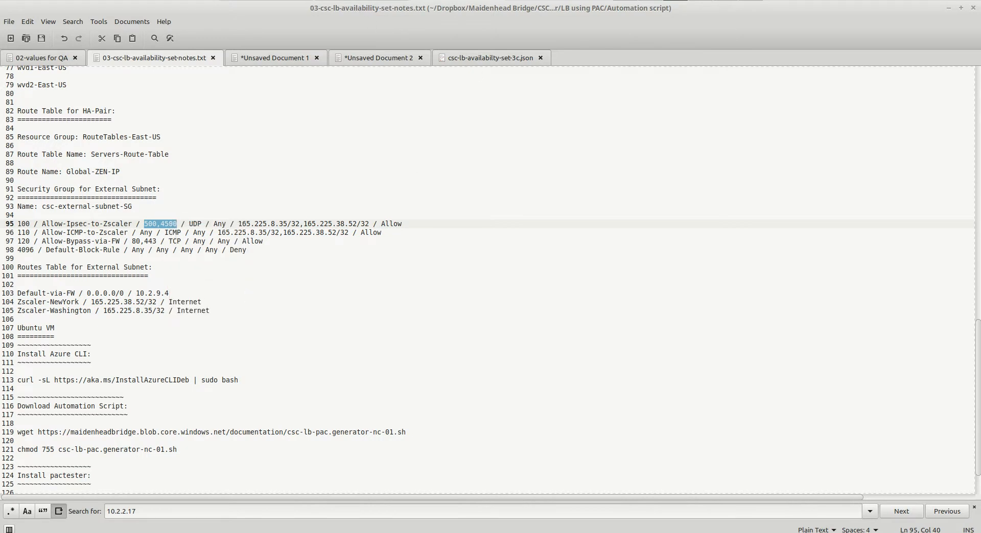
click(361, 0)
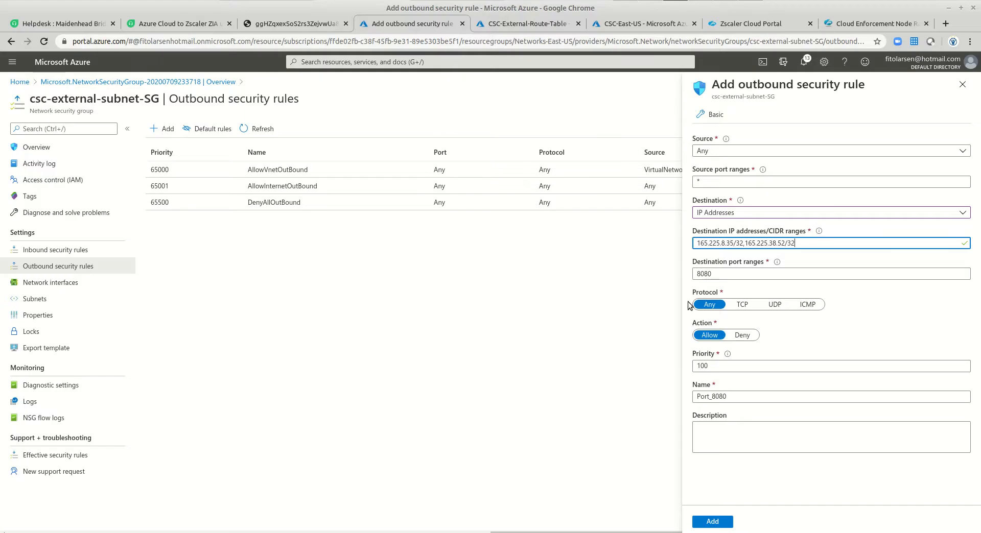
drag(735, 275, 660, 276)
key(ctrl+v)
click(774, 304)
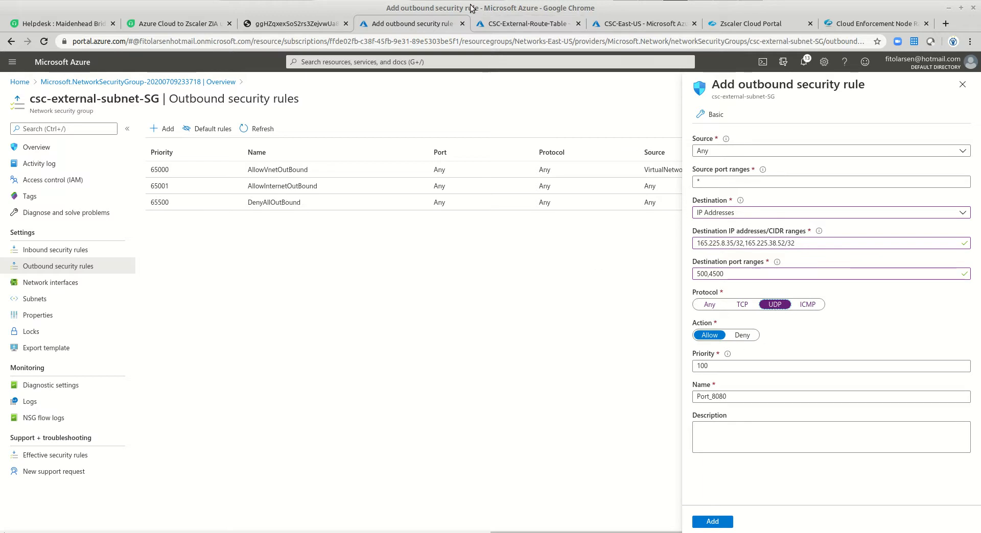
Name the rule Allow-Ipsec-to-Zscaler, copying the name from the notes, and add it to the outbound rules
key(alt+Tab)
drag(44, 224, 132, 223)
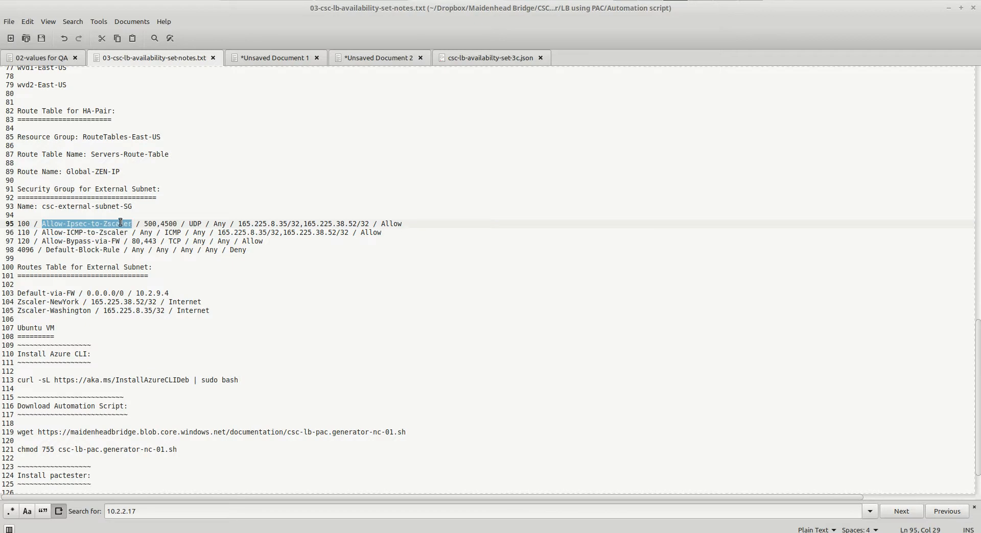
right_click(120, 222)
click(151, 266)
key(alt+Tab)
click(725, 396)
key(ctrl+a)
key(ctrl+v)
click(718, 521)
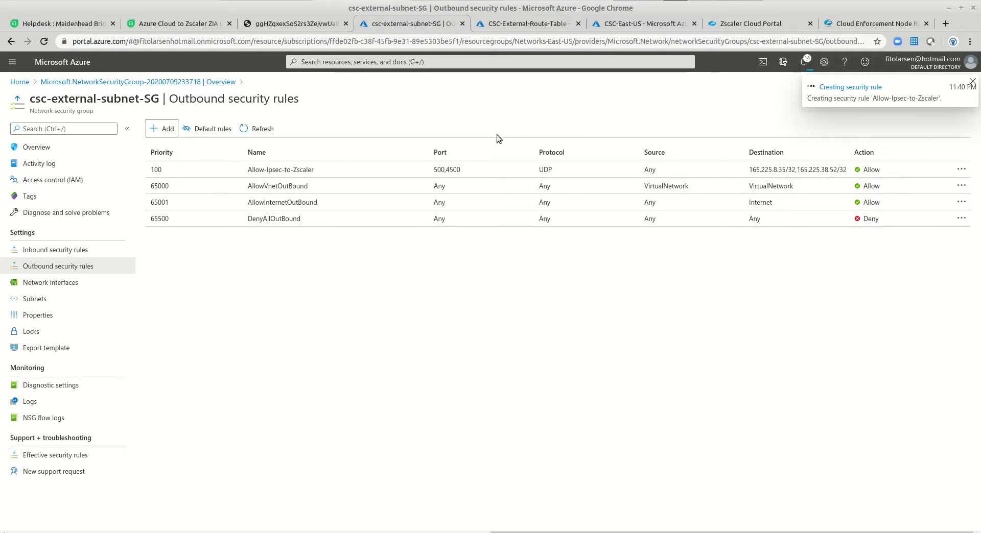
Start another outbound rule with destination type IP Addresses and ranges 165.225.8.35/32,165.225.38.52/32 copied from the ICMP line of the notes
click(167, 130)
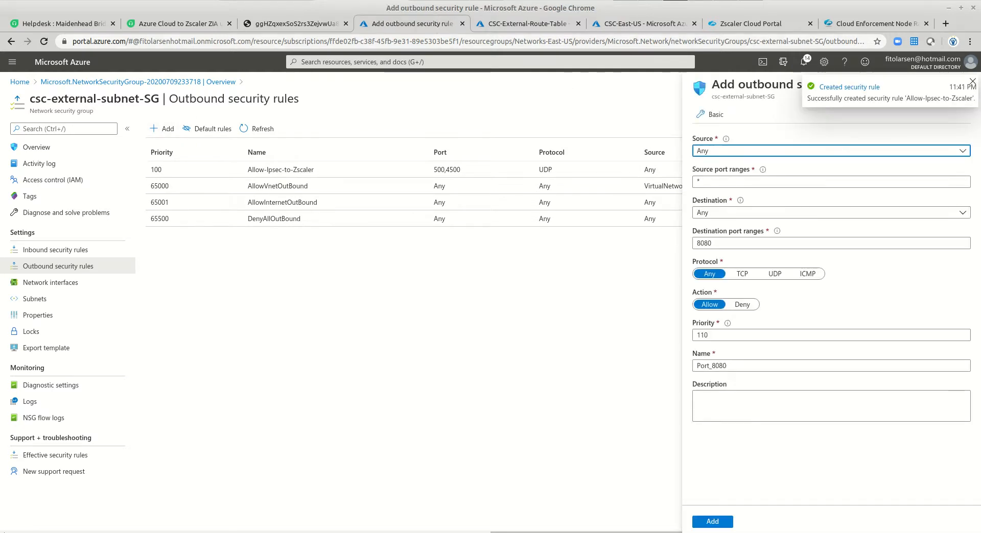
key(alt+Tab)
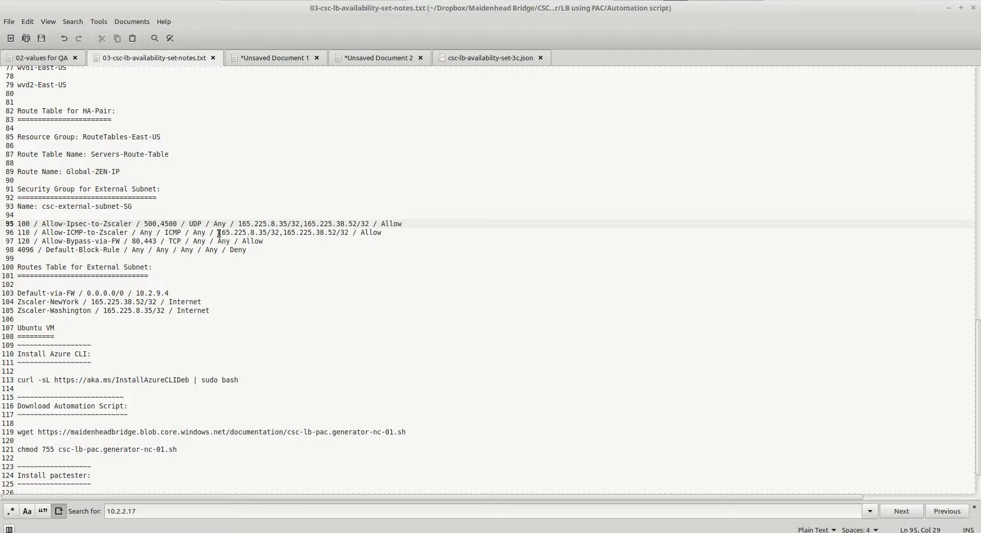
drag(218, 234, 350, 232)
right_click(331, 235)
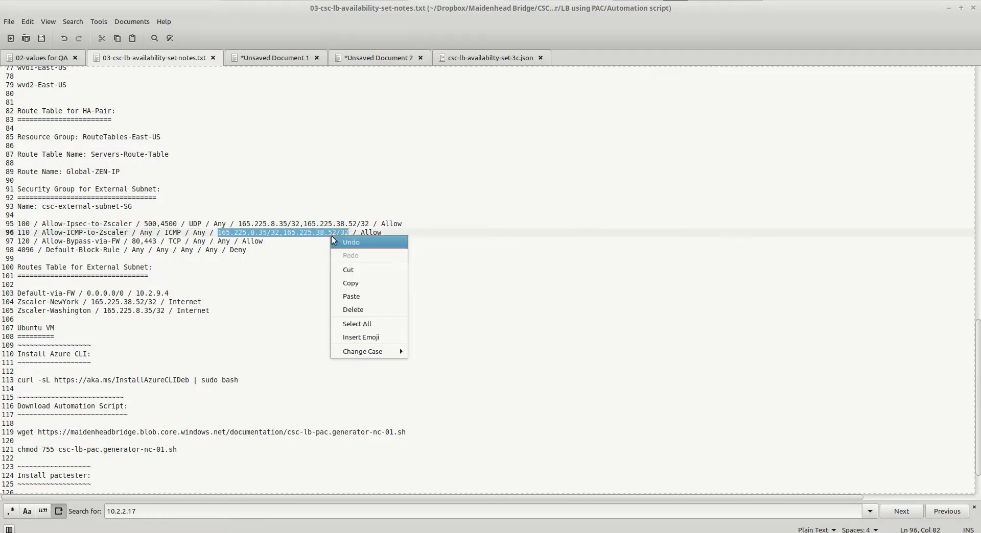
click(358, 283)
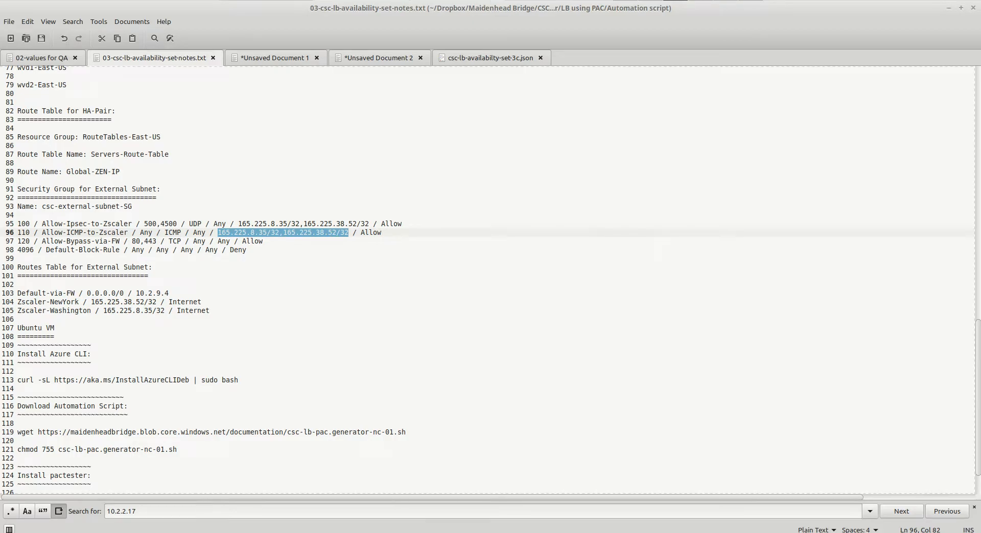
key(alt+Tab)
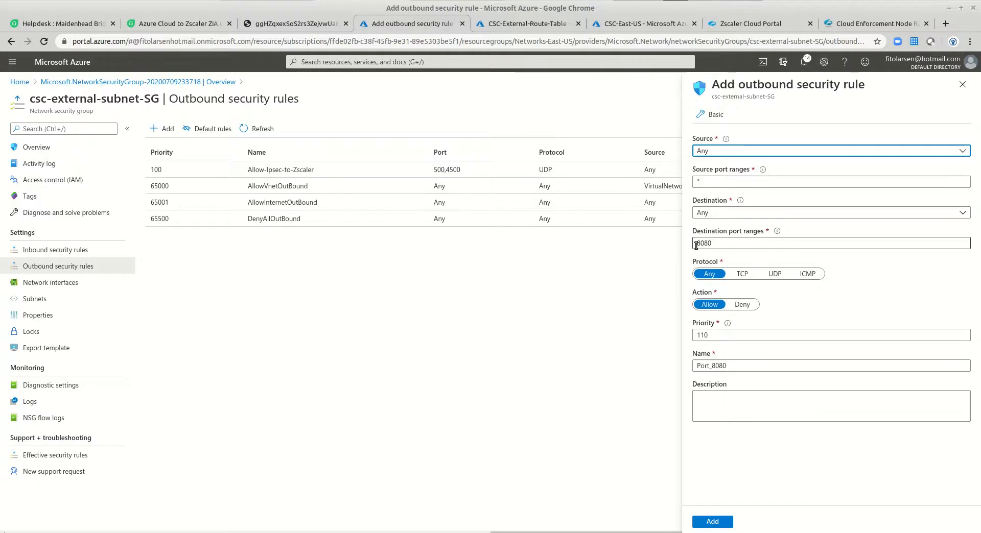
click(698, 213)
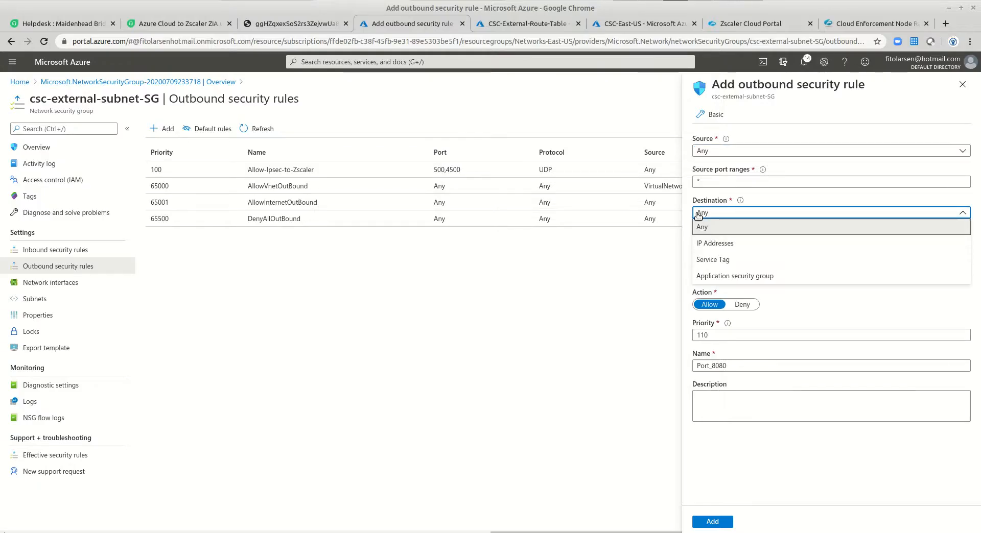
click(709, 239)
click(705, 243)
key(ctrl+v)
Set the second rule's destination port ranges to * and its protocol to ICMP
double_click(723, 274)
text(*)
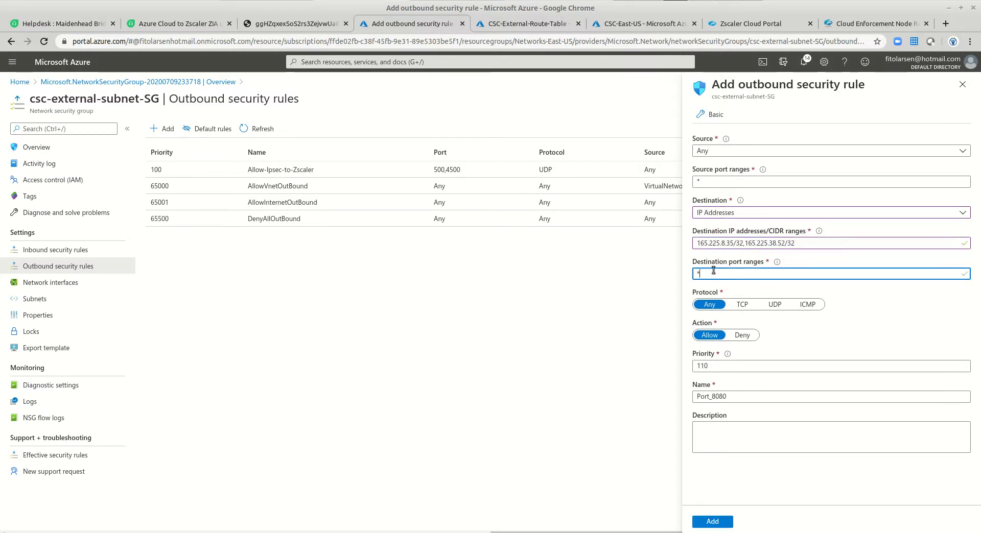
click(807, 305)
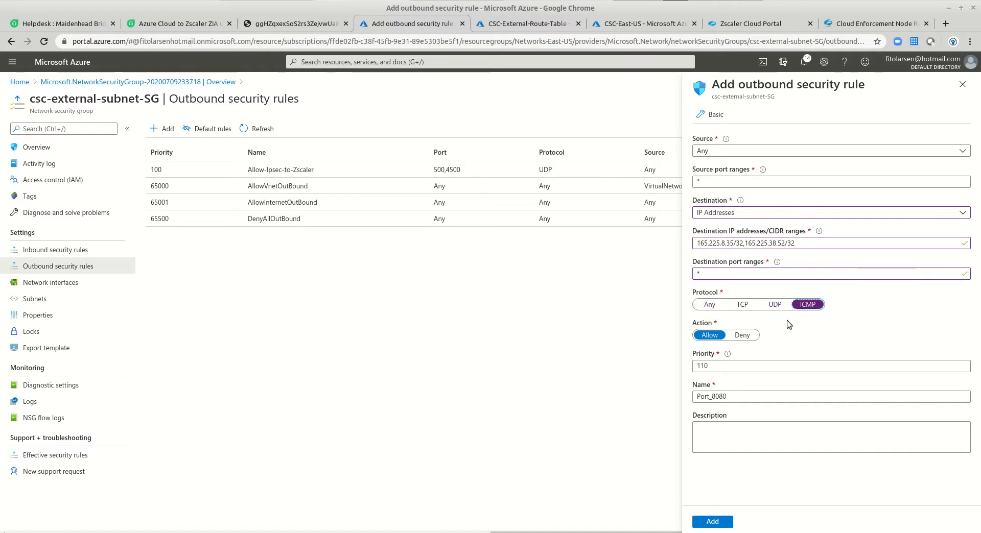
Name the rule Allow-ICMP-to-Zscaler, copying the name from the notes, and add it to the security group
click(456, 0)
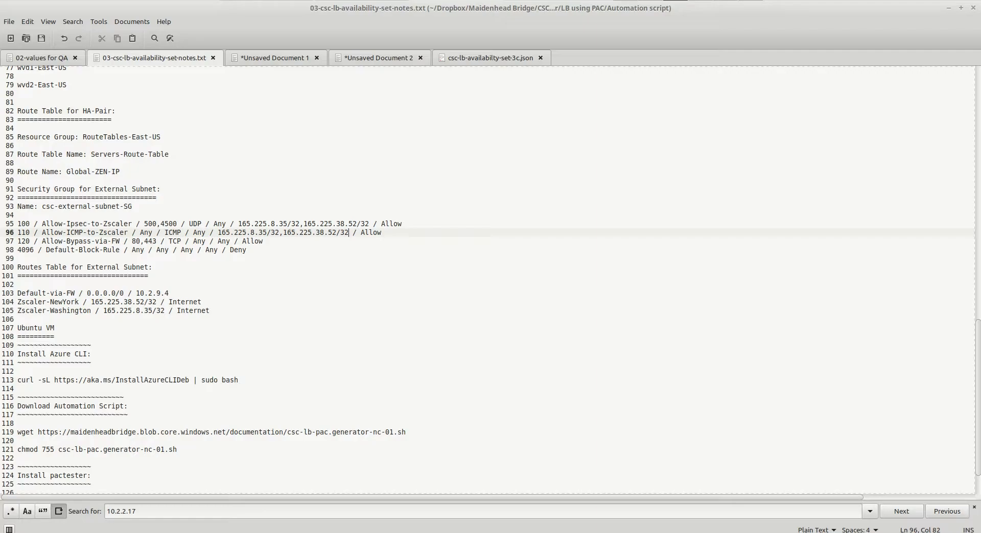
drag(42, 233, 129, 233)
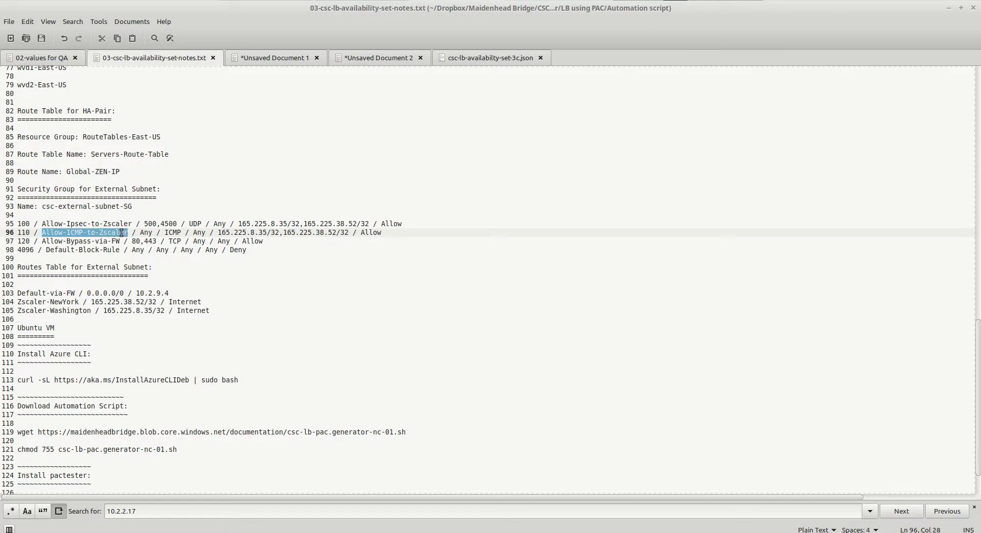
right_click(122, 233)
click(152, 281)
key(alt+Tab)
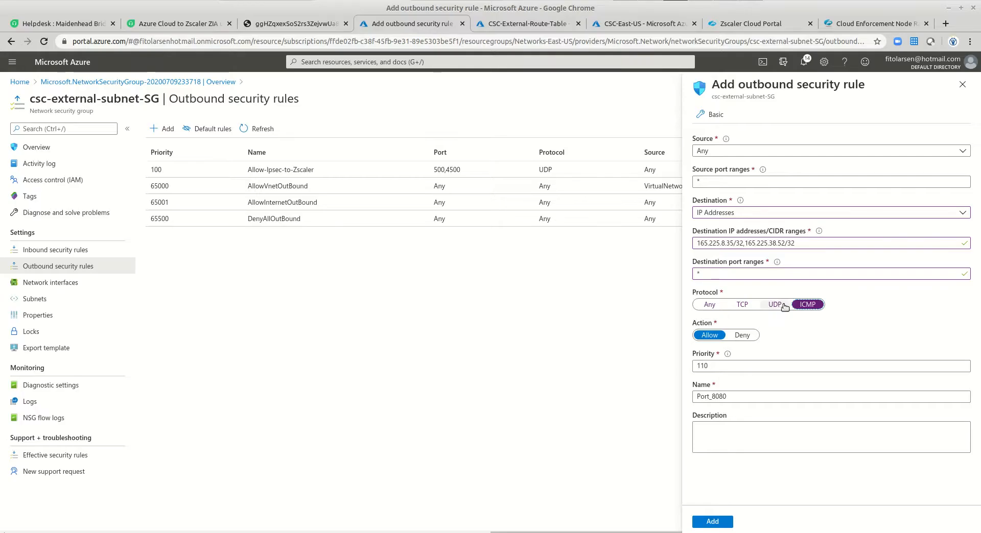
drag(730, 397, 678, 395)
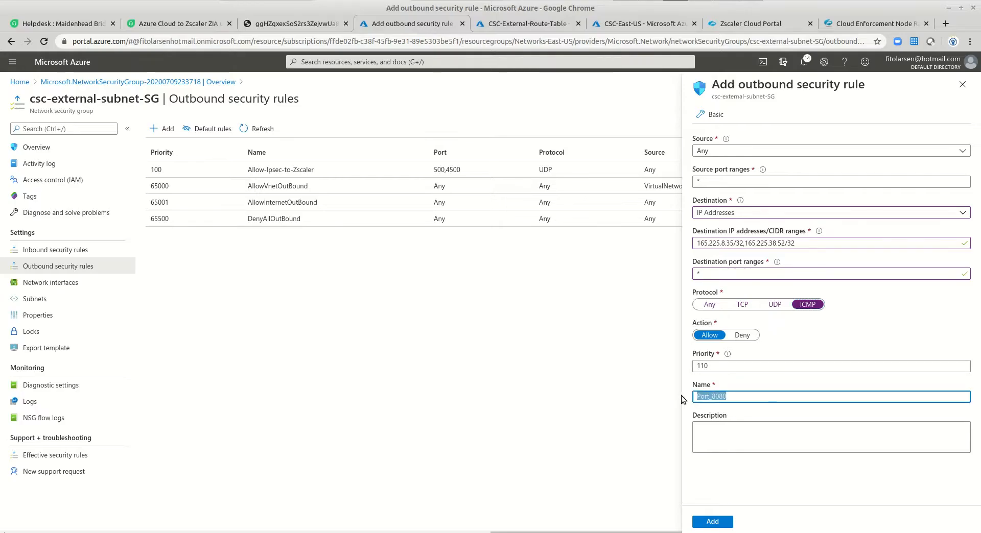
key(ctrl+v)
click(721, 521)
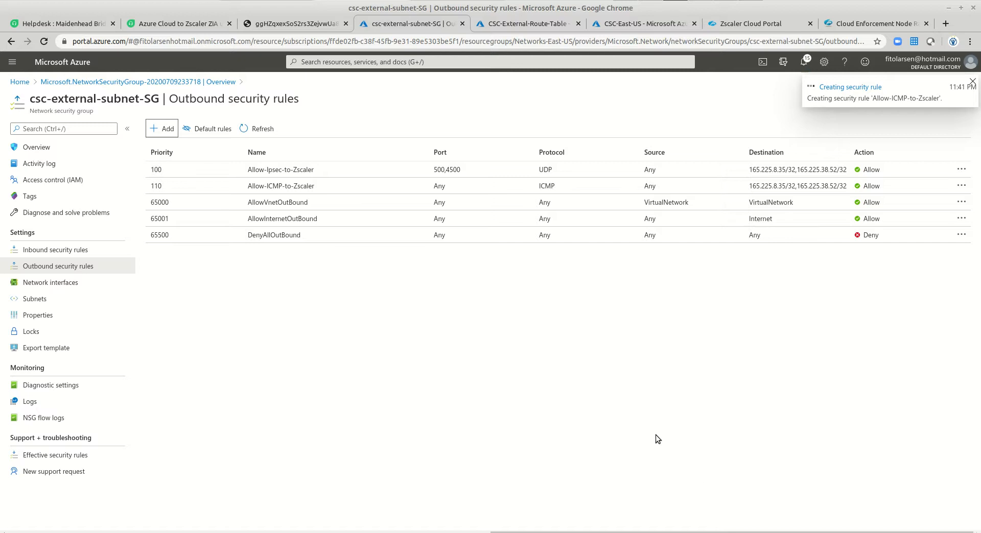
Start a third outbound rule with destination port ranges 80,443, copied from the bypass line of the notes, and the TCP protocol
click(169, 129)
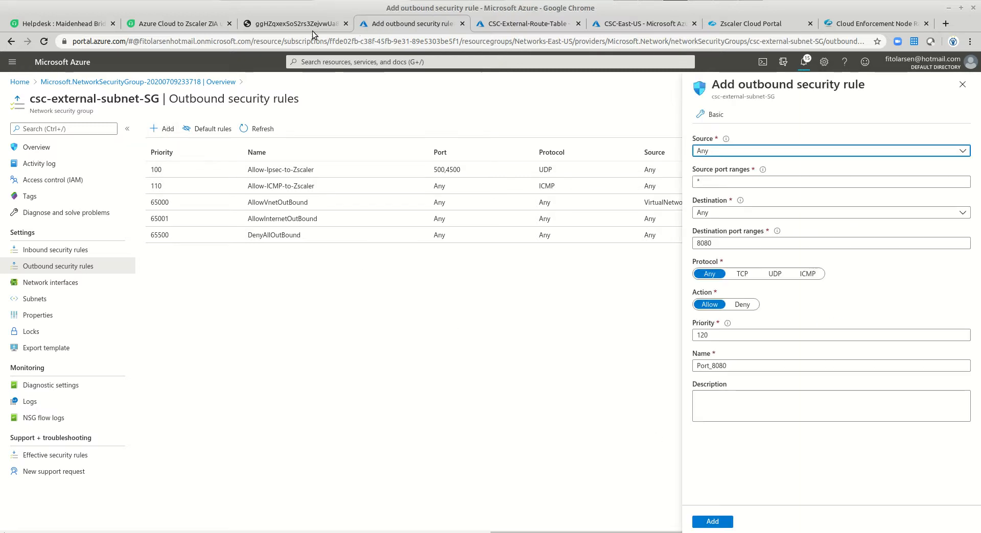
key(alt+Tab)
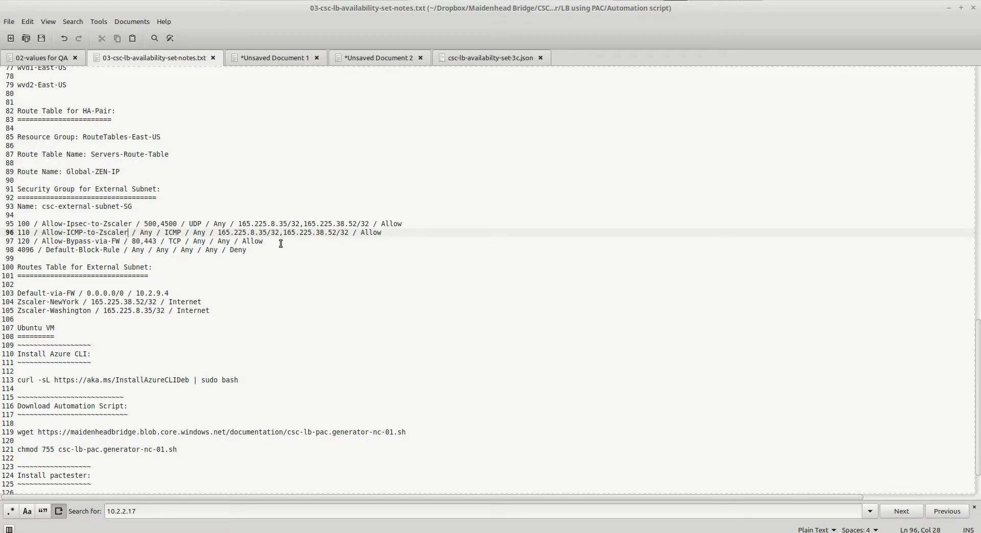
drag(281, 243, 18, 241)
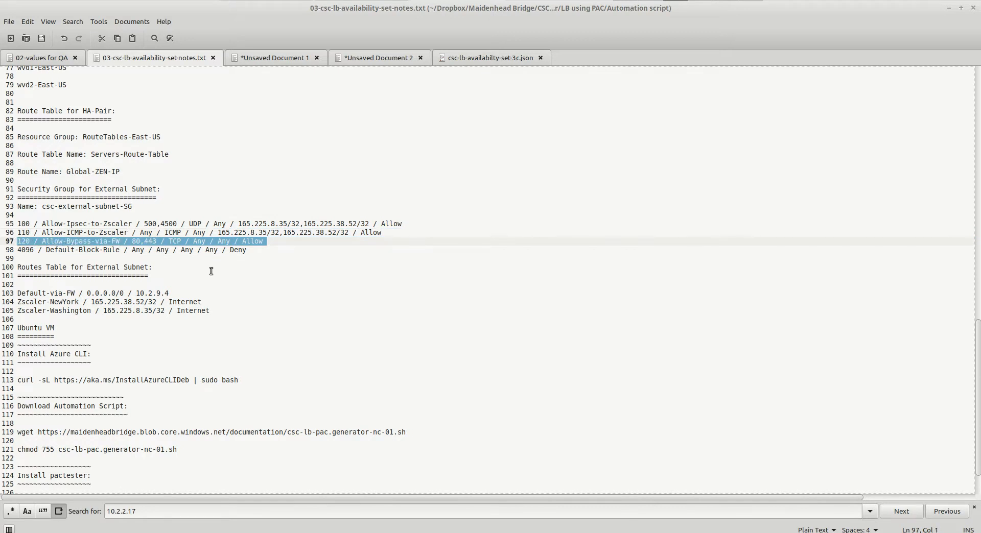
click(281, 254)
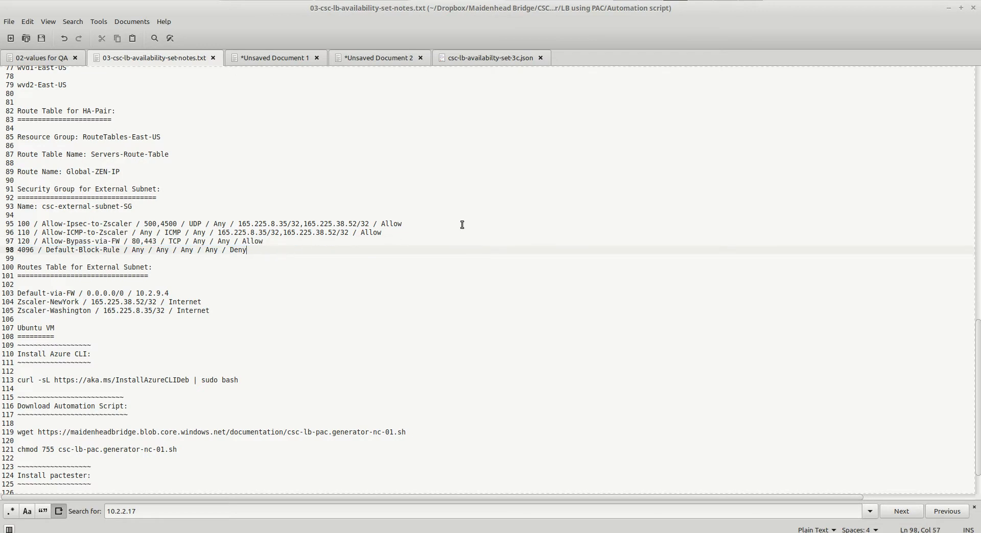
click(134, 241)
drag(133, 241, 153, 243)
right_click(156, 244)
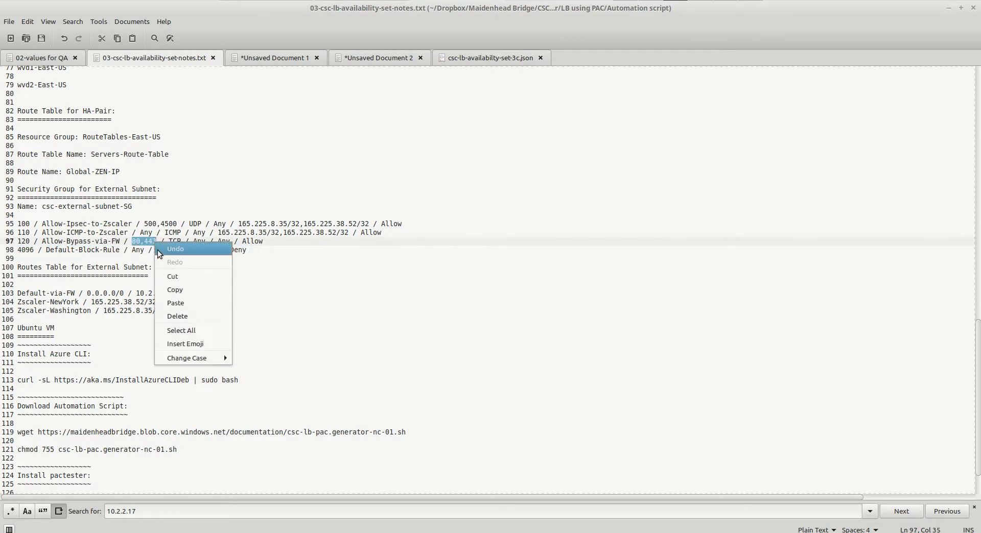
click(183, 288)
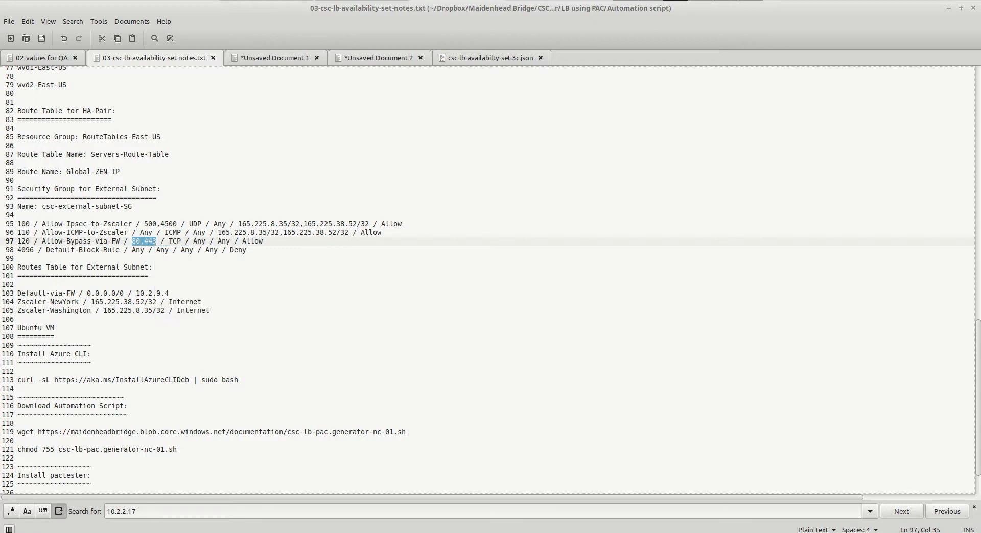
key(alt+Tab)
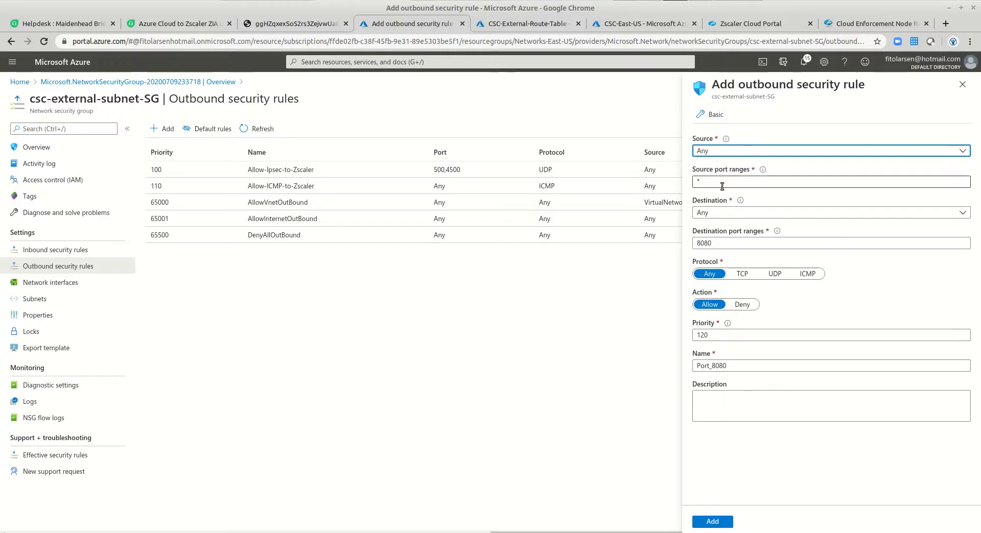
double_click(724, 244)
key(ctrl+v)
click(742, 274)
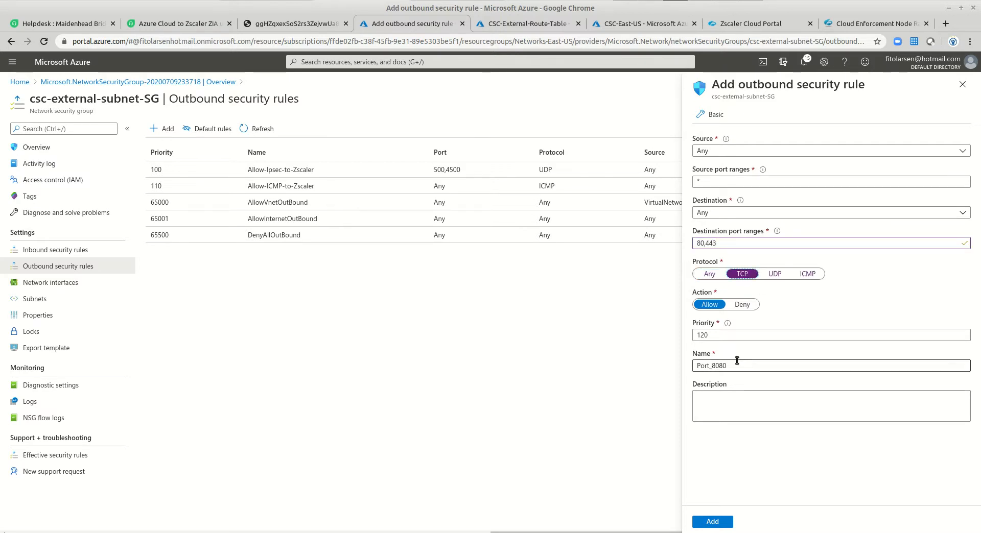
Name the rule Allow-Bypass-via-FW, copying the name from the notes, and add it to the outbound rules
key(alt+Tab)
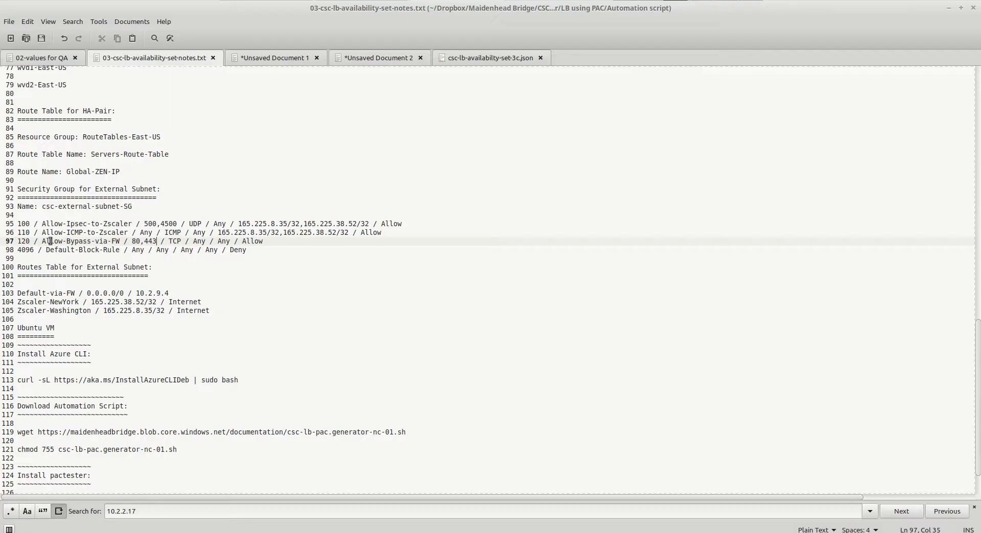
drag(43, 241, 120, 241)
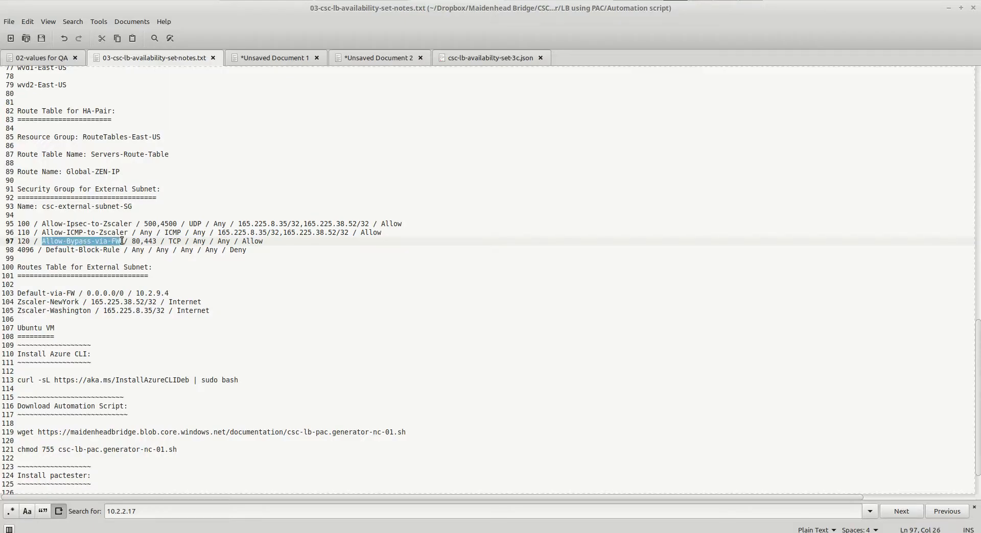
right_click(110, 238)
click(152, 286)
key(alt+Tab)
drag(733, 365, 675, 364)
key(ctrl+v)
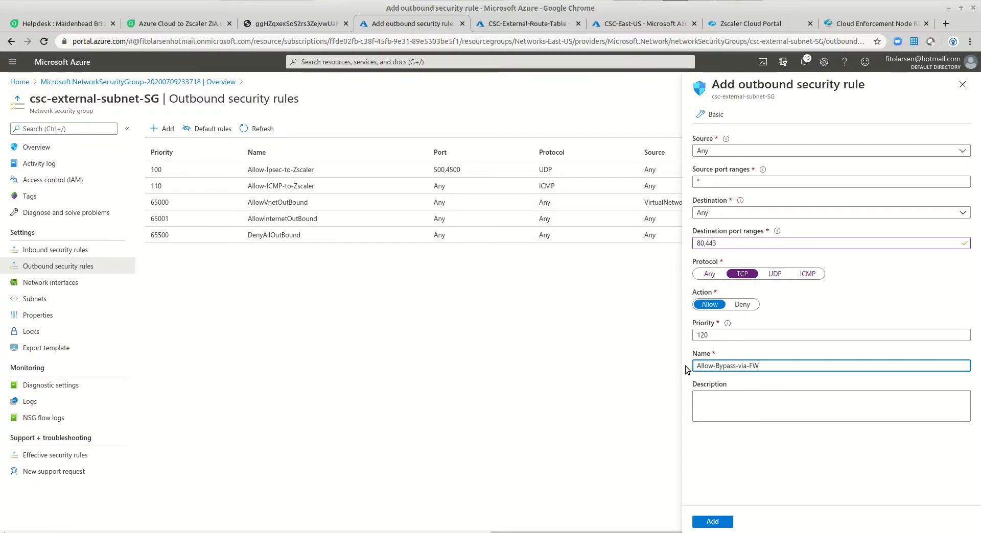
click(721, 524)
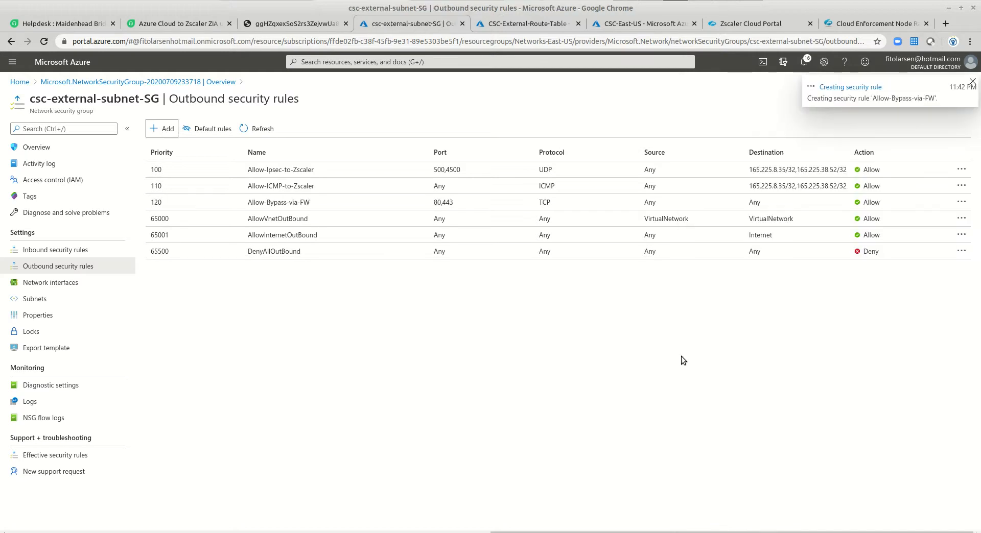
Copy the name Default-Block-Rule from the notes and start a fourth outbound security rule in csc-external-subnet-SG
key(alt+Tab)
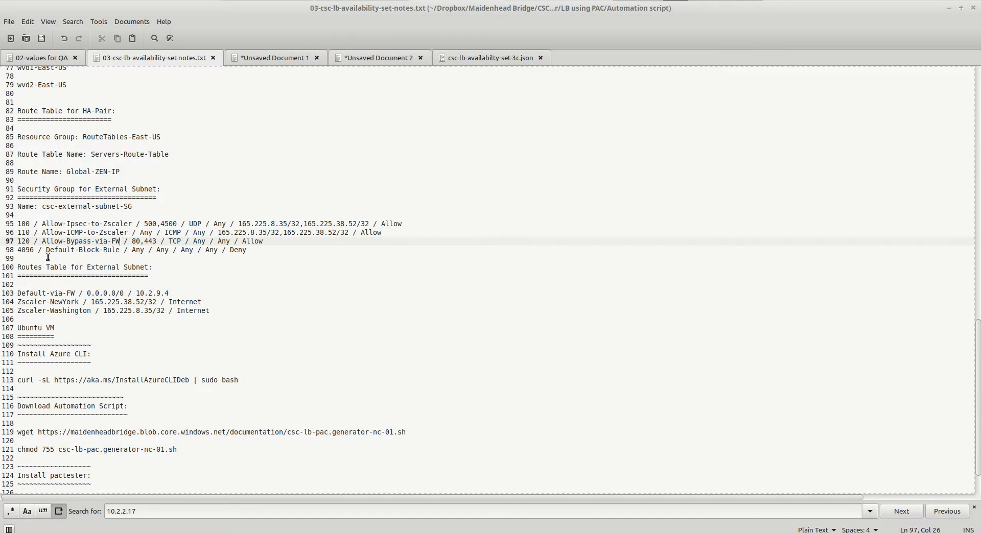
drag(46, 249, 123, 252)
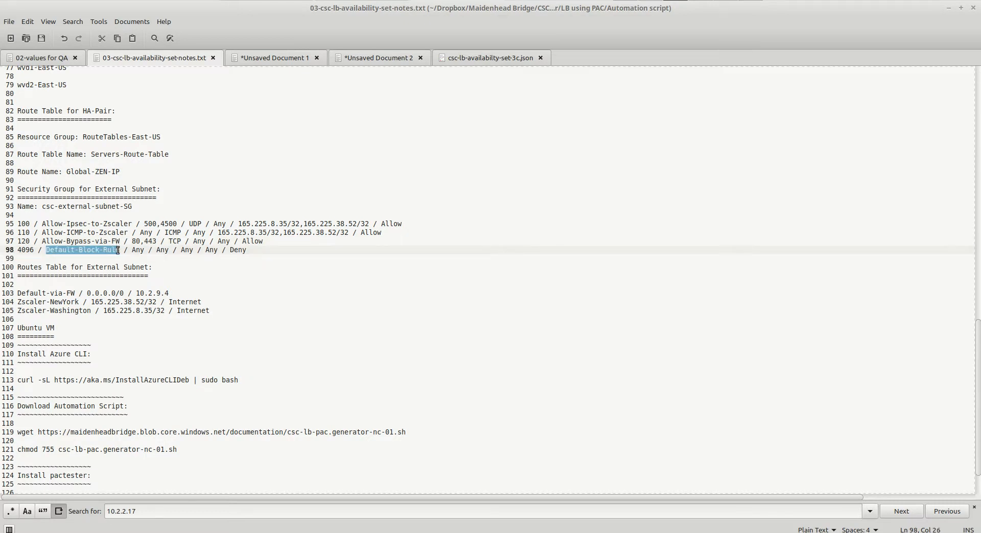
right_click(118, 250)
click(156, 299)
key(alt+Tab)
click(161, 129)
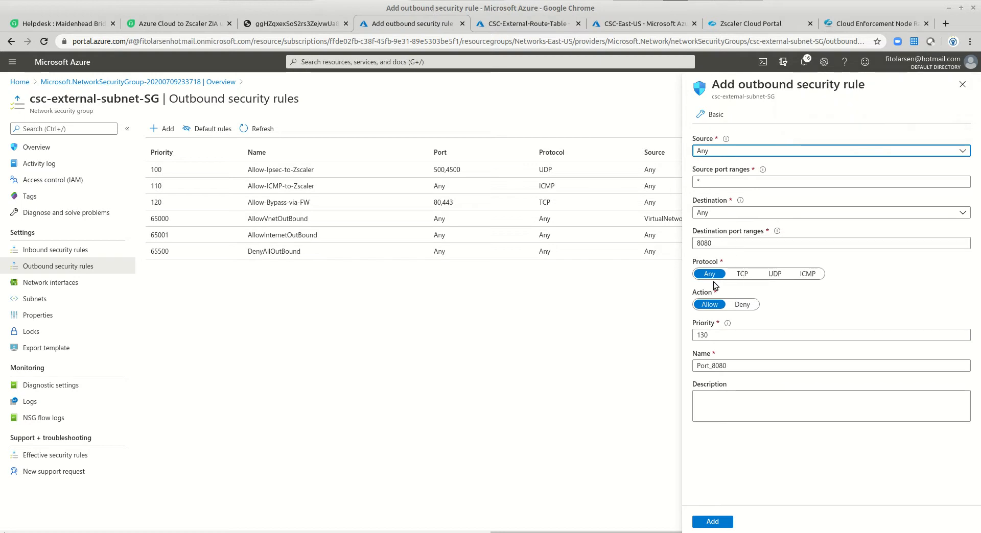
Set the new rule's destination port ranges to *, its action to Deny and its priority to 4096
click(719, 244)
text(*)
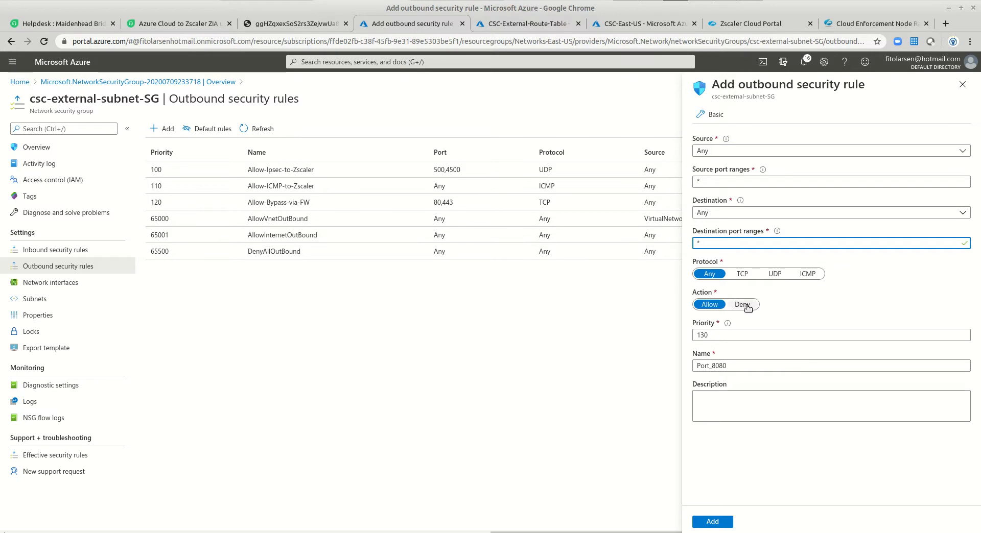
click(743, 305)
double_click(710, 332)
text(4096)
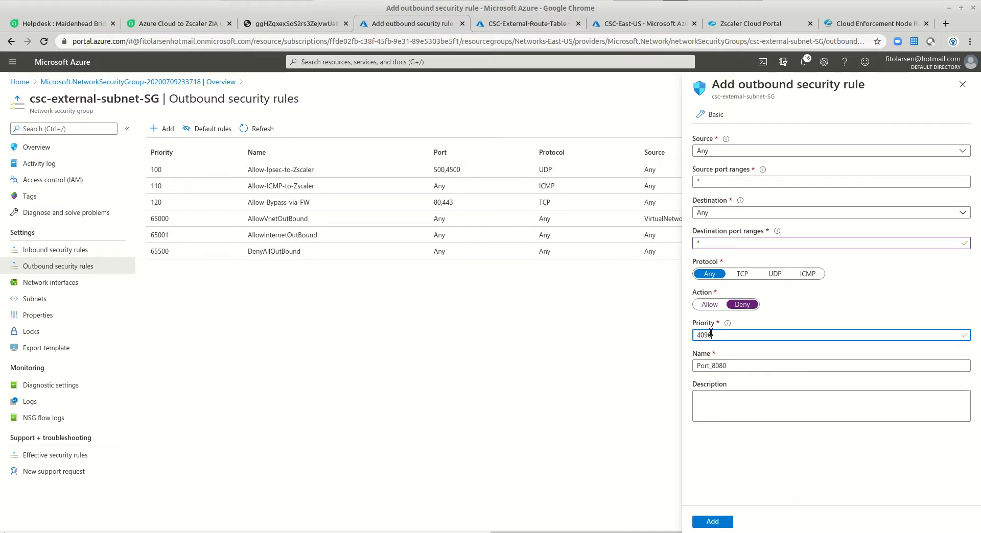
Name the rule Default-Block-Rule using the copied text and add it to the outbound rules
double_click(743, 367)
key(ctrl+v)
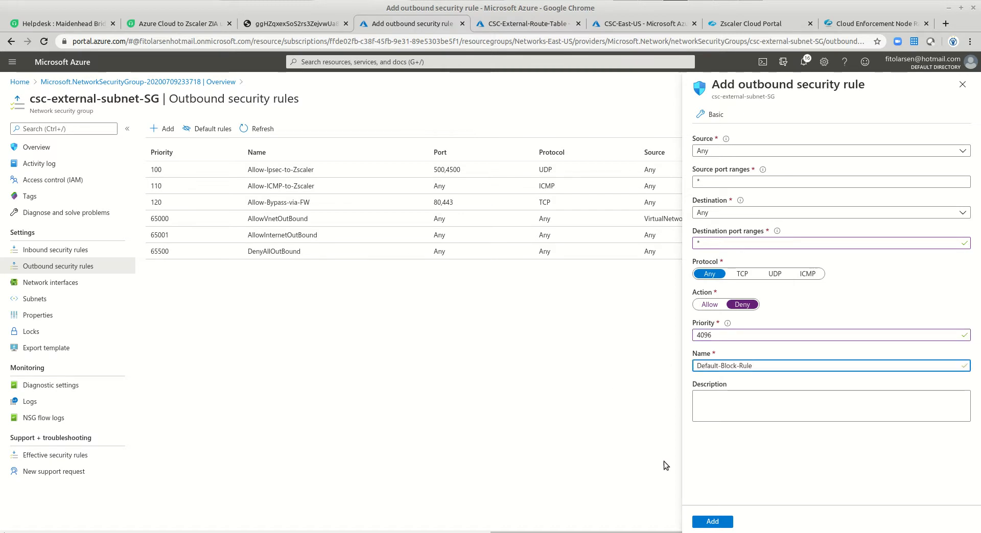
click(721, 522)
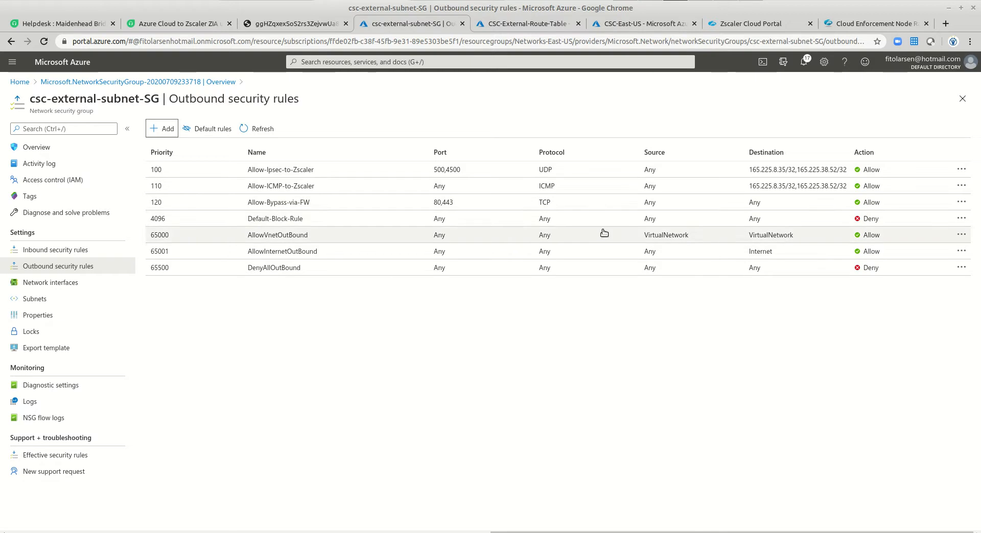
Check the deployment guide's association step, then associate csc-external-subnet-SG with the csc-external-East-US subnet of VNET-East-US
click(170, 22)
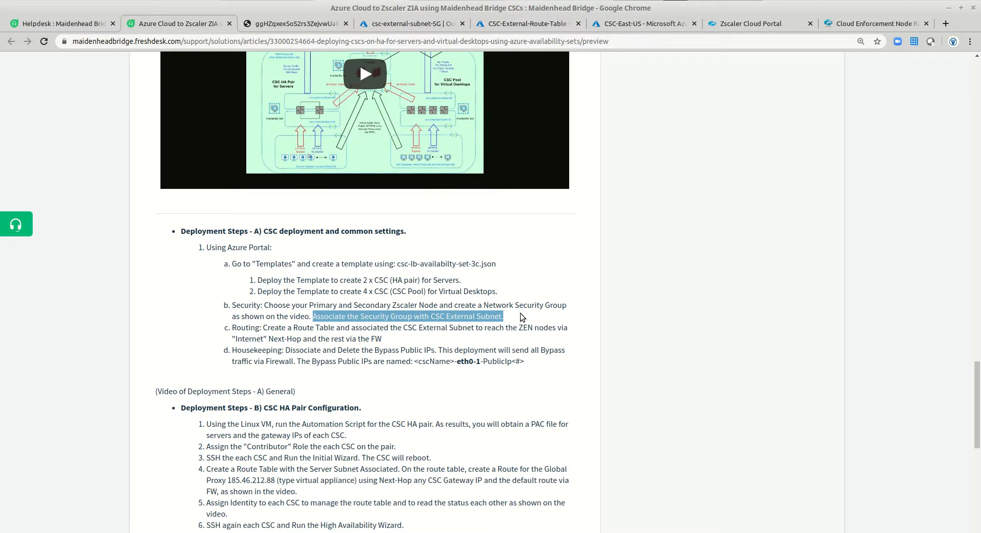
click(420, 25)
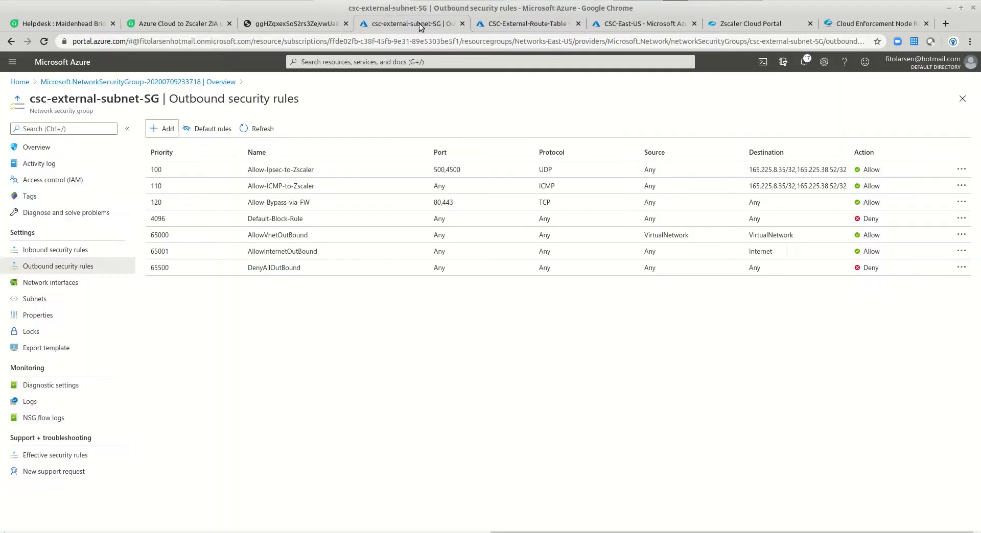
click(43, 299)
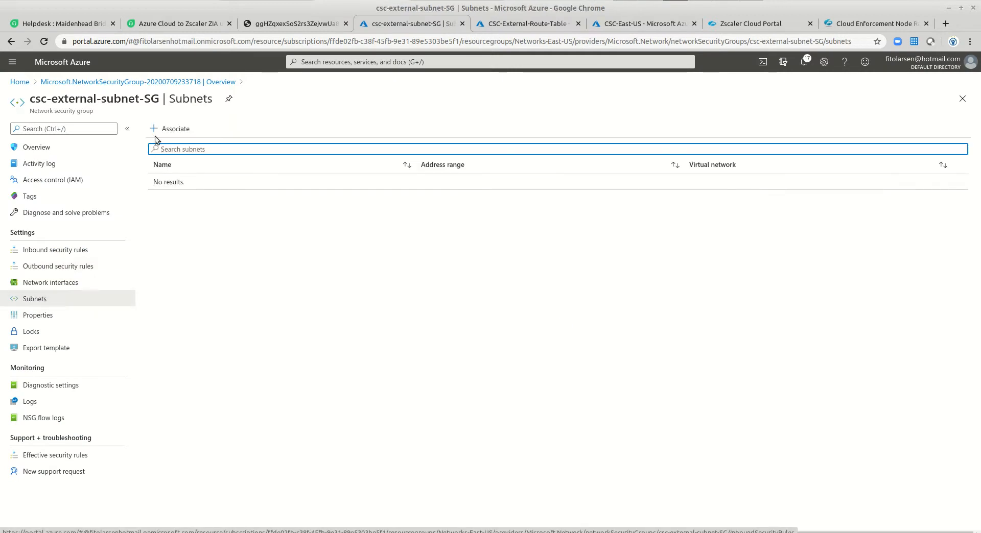
click(176, 132)
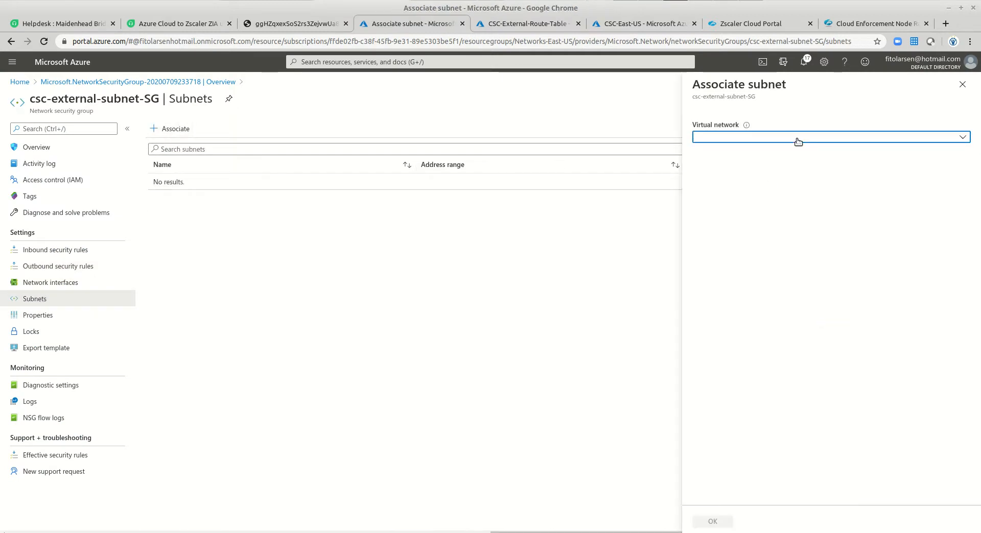
click(798, 141)
click(722, 187)
click(722, 173)
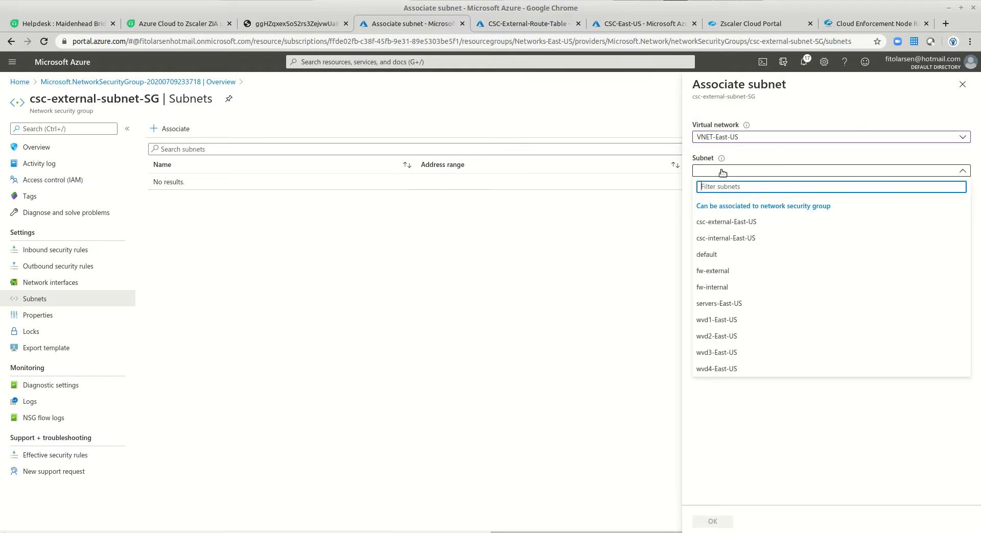
click(736, 221)
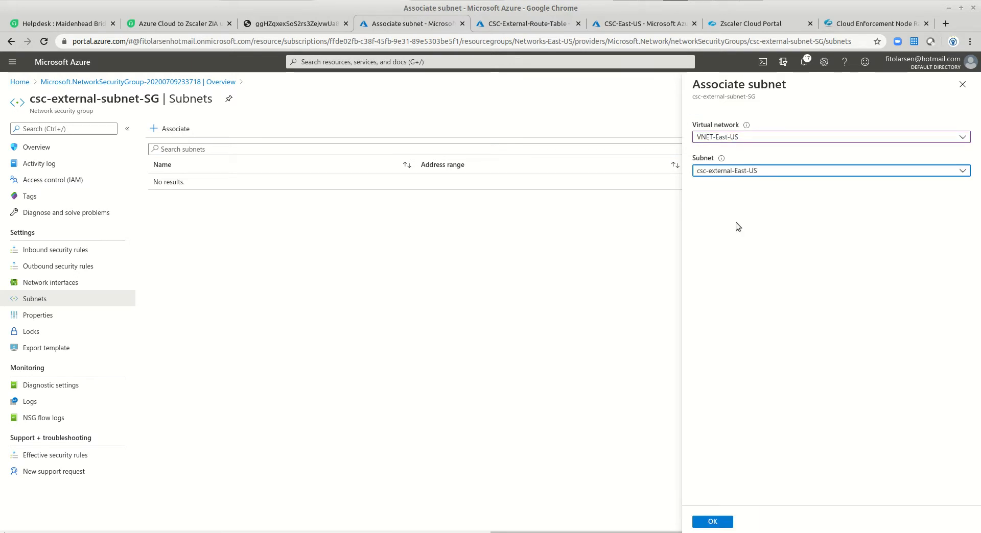
click(713, 524)
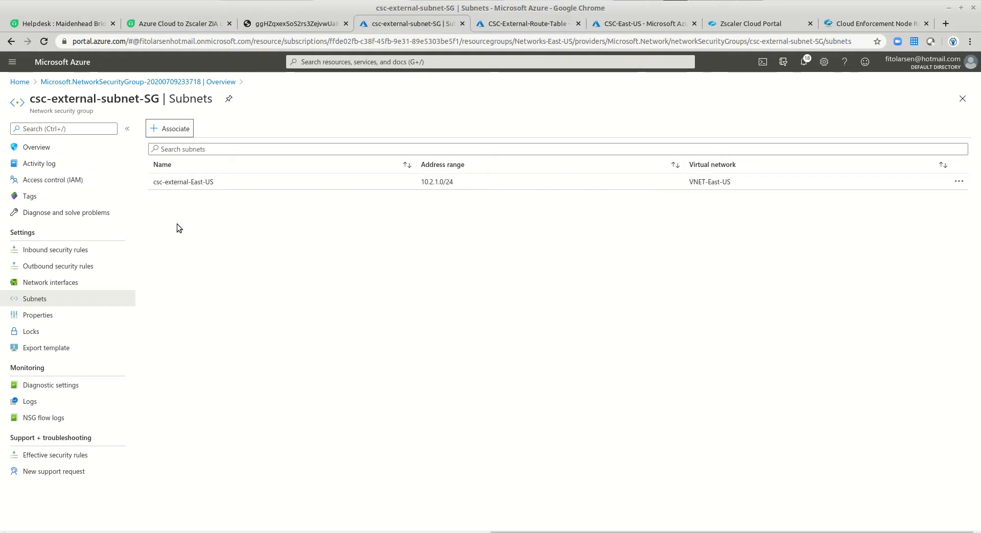
Check the guide's routing step, then open CSC-External-Route-Table in RouteTables-East-US and examine the settings of its DefaultViaFW route
click(194, 26)
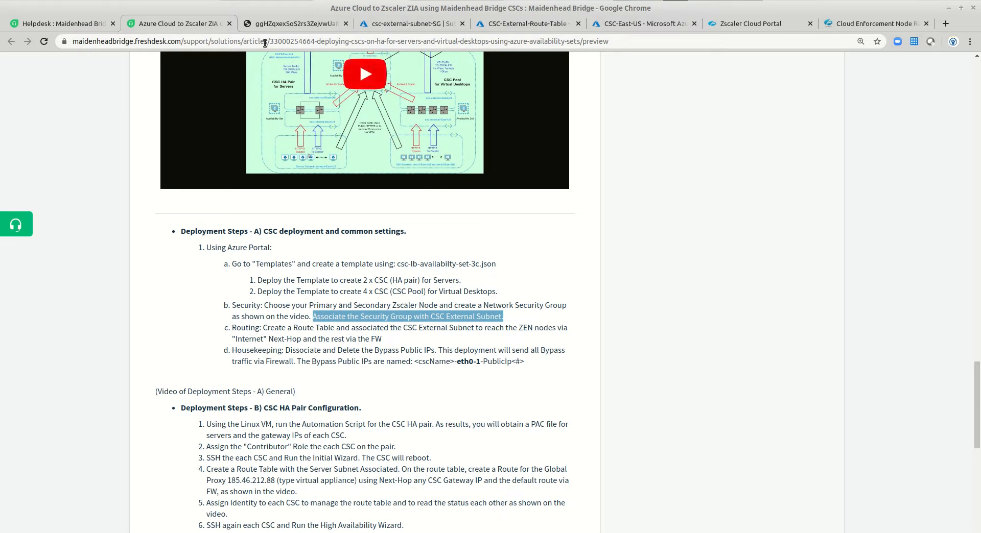
click(522, 25)
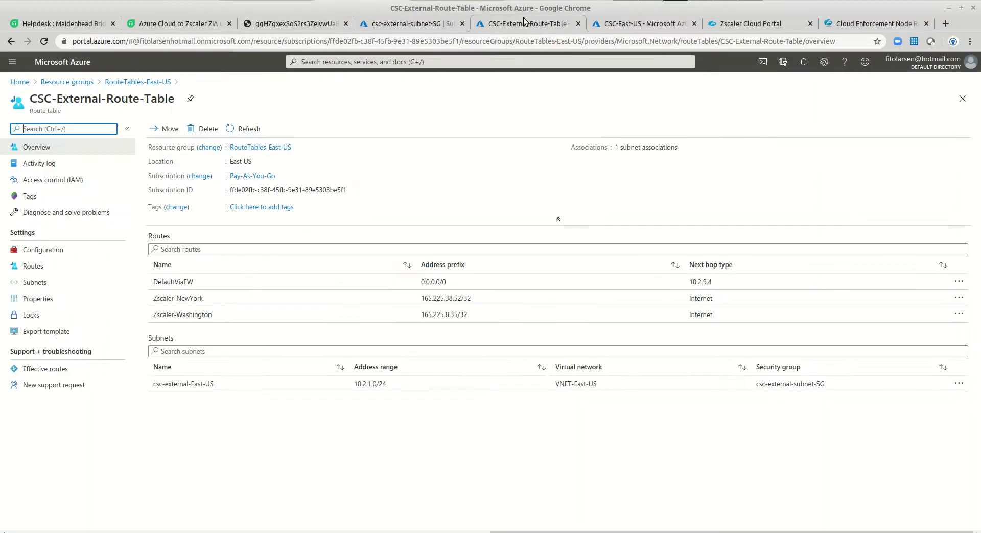
click(113, 83)
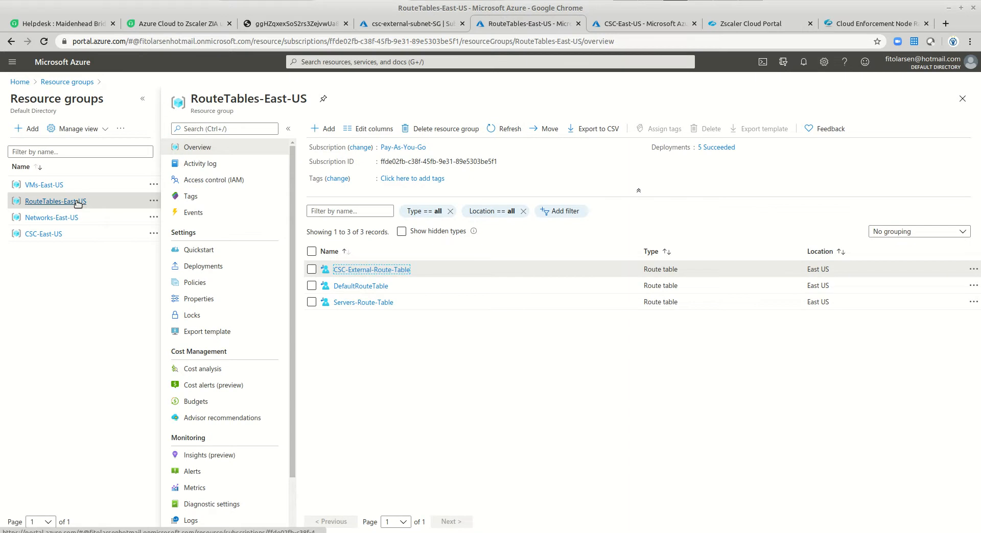
click(384, 271)
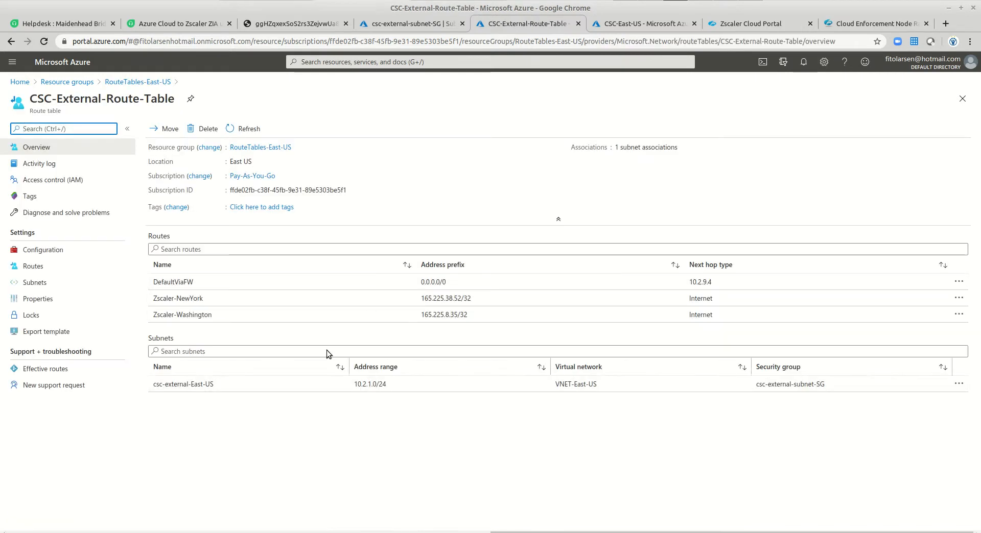
click(185, 287)
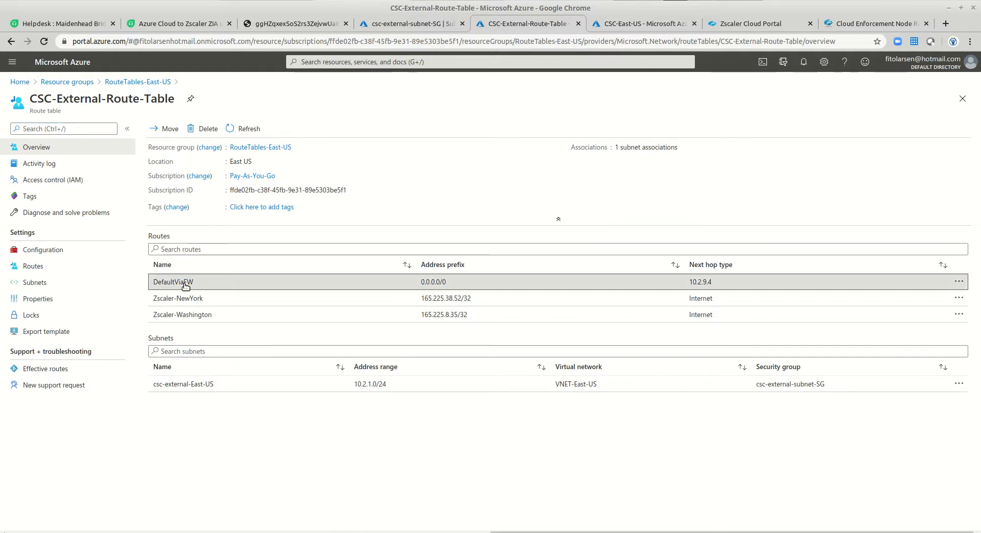
click(36, 271)
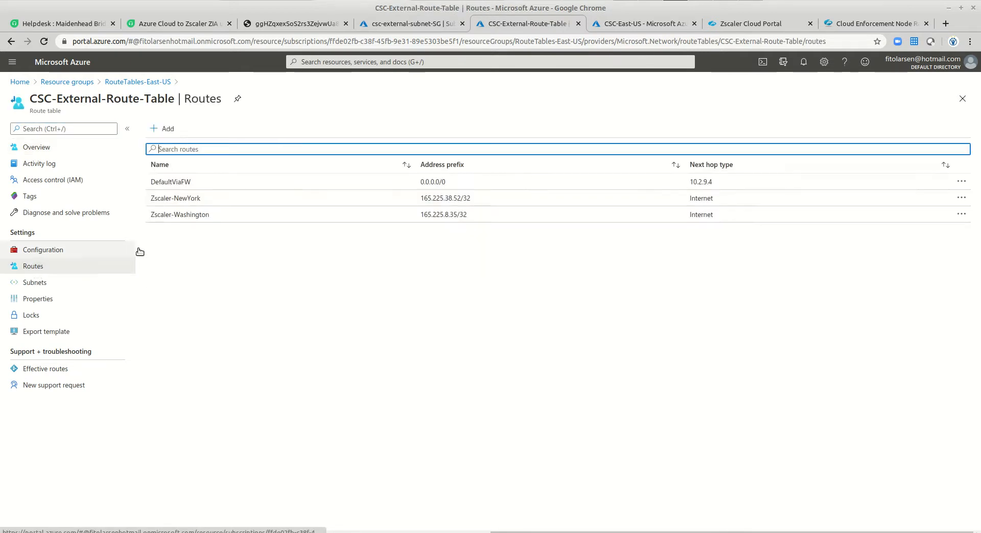
click(178, 181)
click(177, 182)
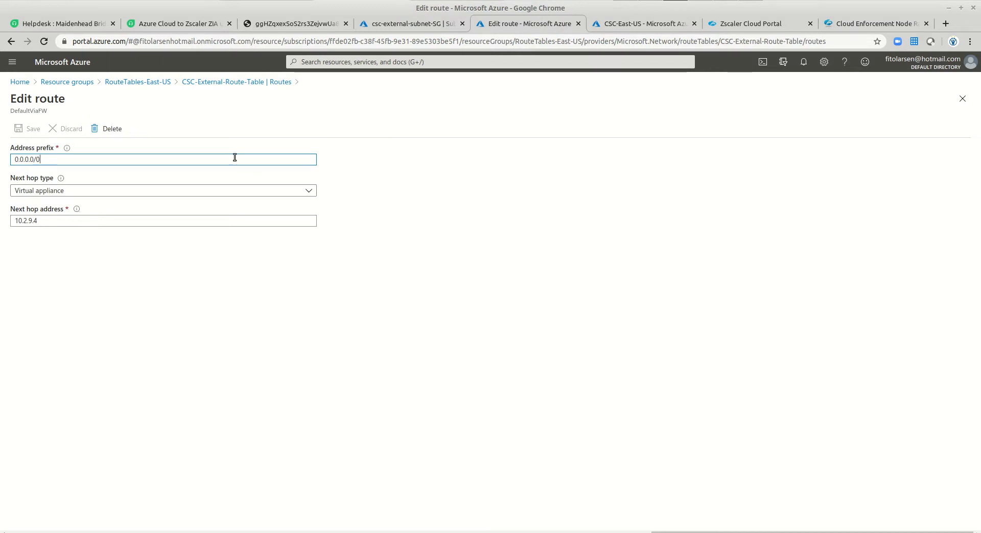
Compare the firewall route with the network diagram and deployment guide, and review the overview of CSC-External-Route-Table
click(289, 24)
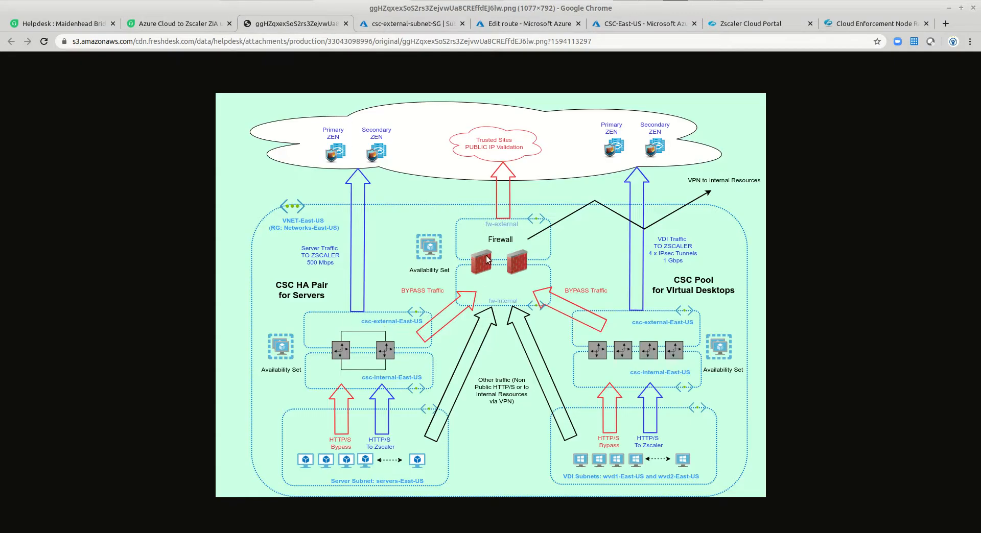
click(205, 24)
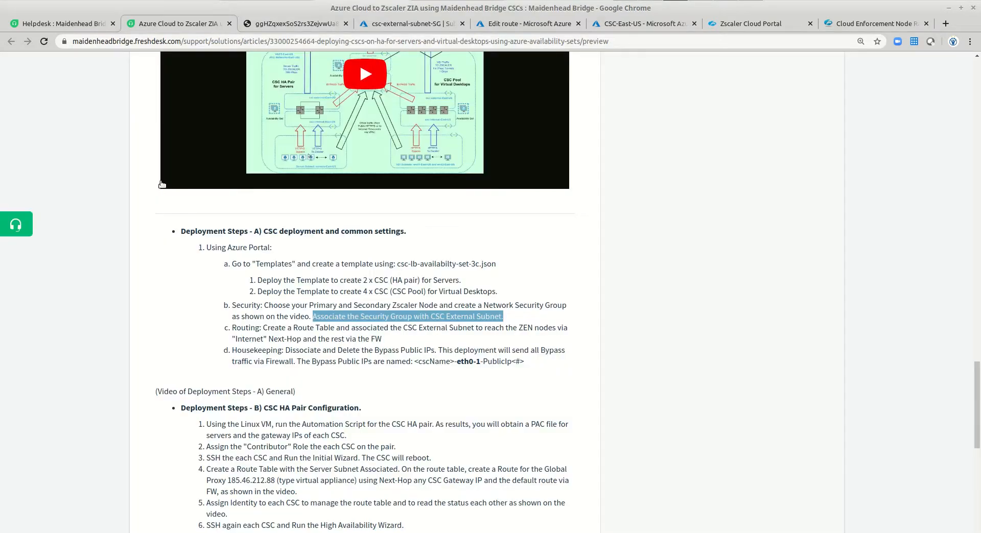
click(389, 26)
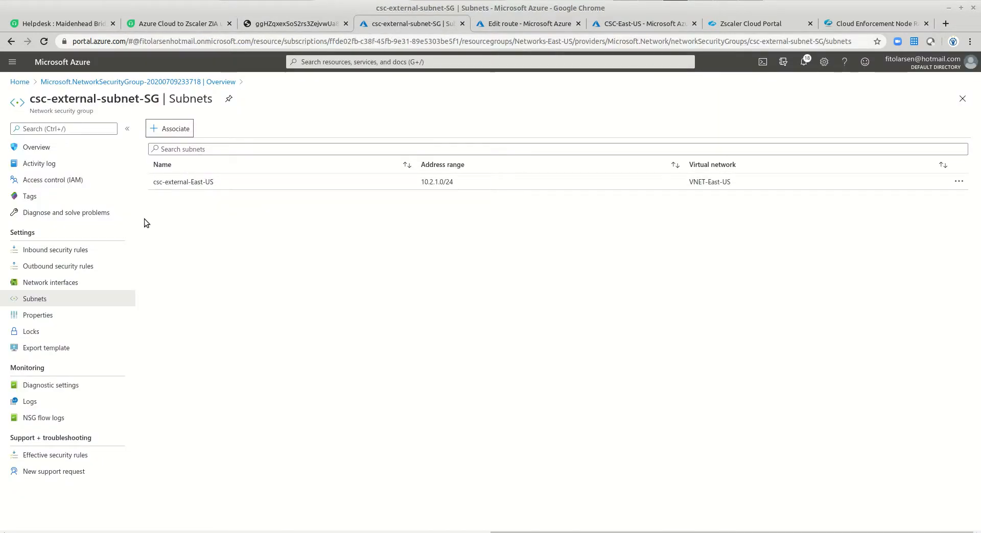
click(519, 24)
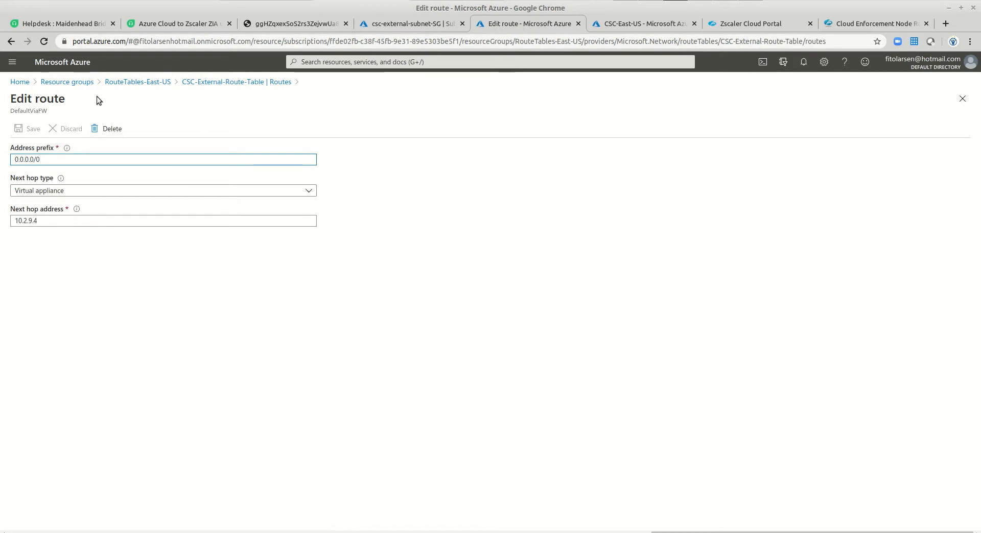
click(214, 82)
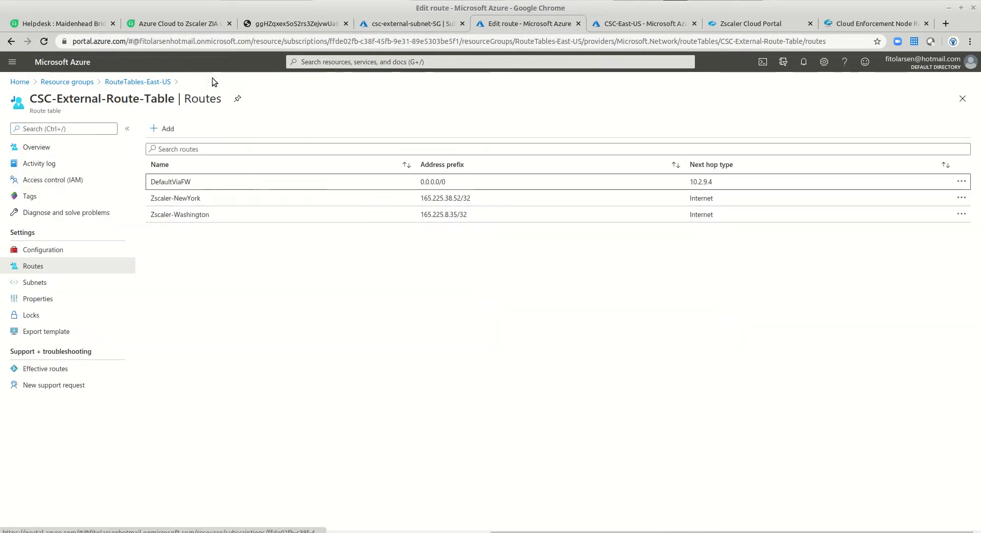
click(35, 147)
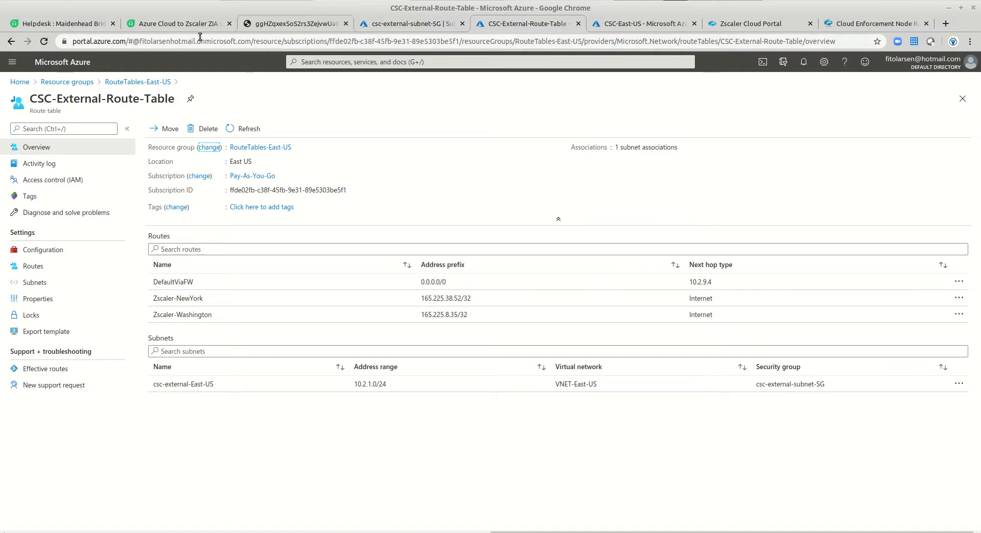
click(286, 23)
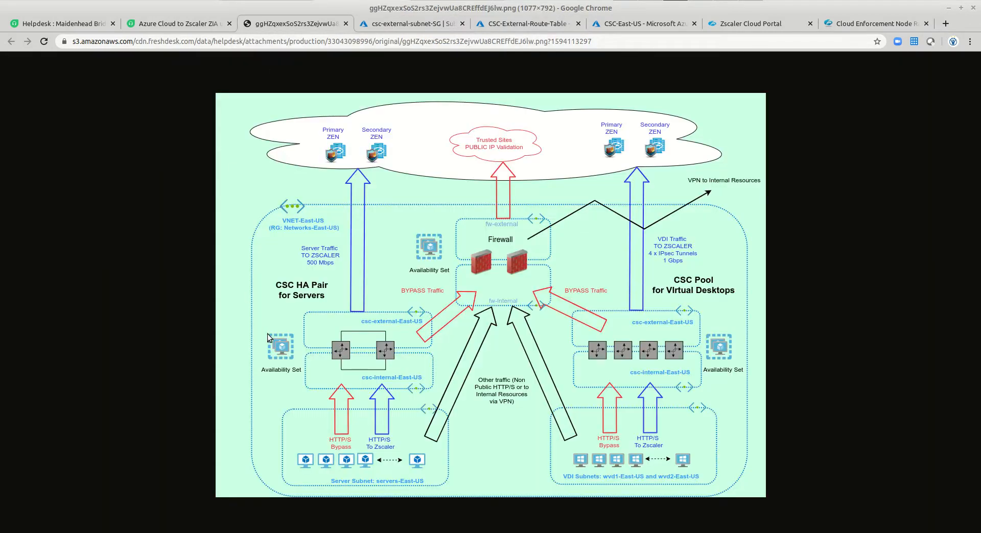